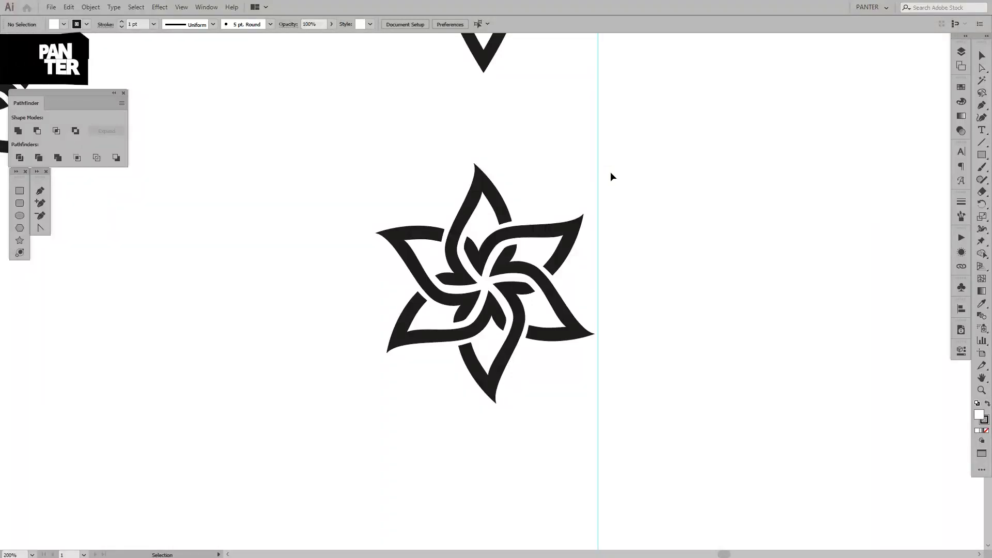
Examine the finished six-petal interlaced flower logo up close, including its petal overlaps and centre
{"action": "scroll", "coordinate": [544, 290], "scroll_direction": "up", "scroll_amount": 1}
{"action": "left_click_drag", "start_coordinate": [648, 311], "coordinate": [683, 317]}
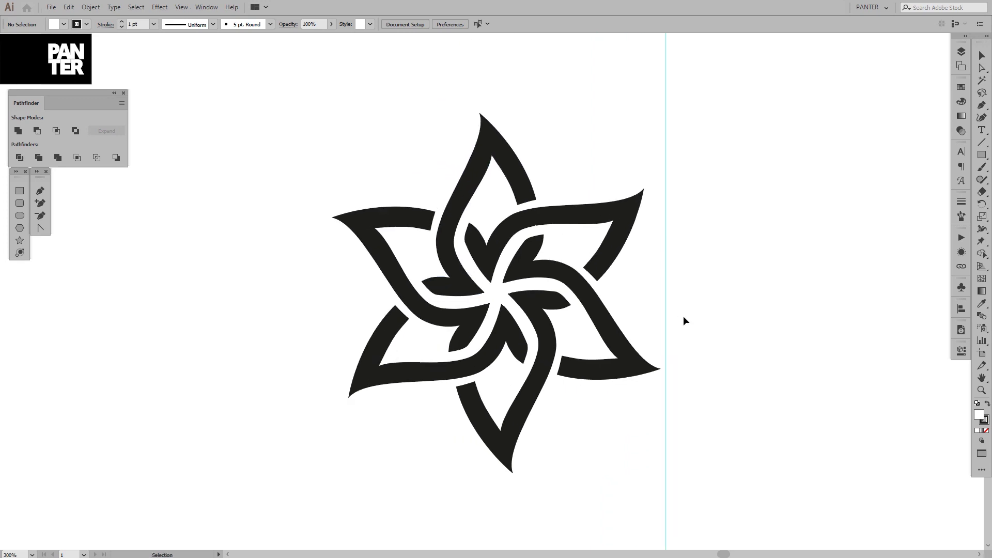
{"action": "scroll", "coordinate": [428, 291], "scroll_direction": "up", "scroll_amount": 4}
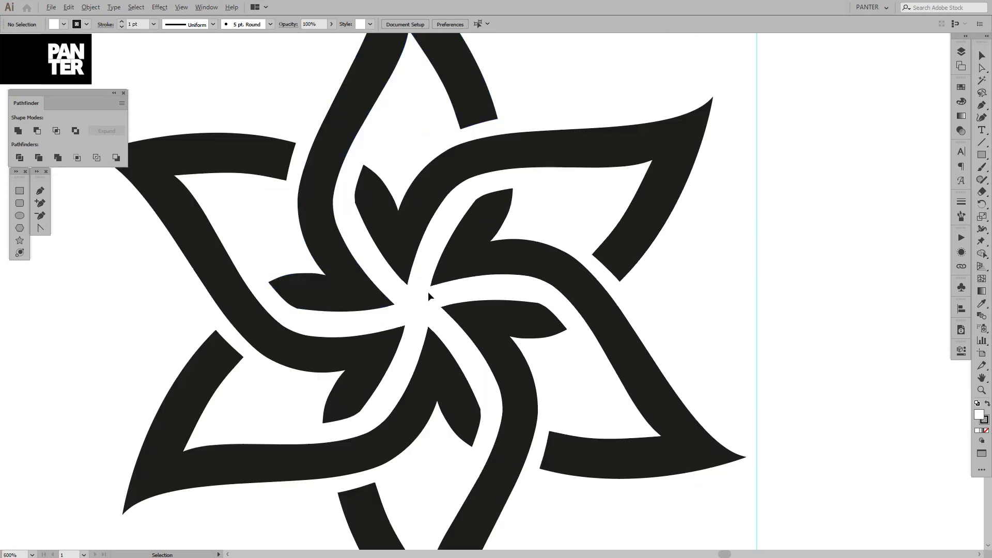
{"action": "scroll", "coordinate": [428, 292], "scroll_direction": "down", "scroll_amount": 3}
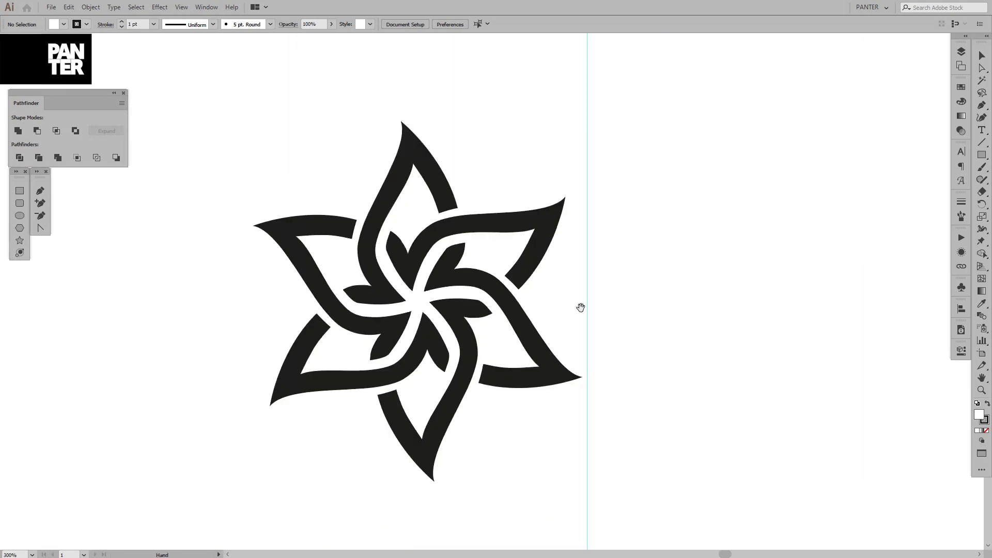
{"action": "left_click_drag", "start_coordinate": [580, 308], "coordinate": [644, 302]}
{"action": "scroll", "coordinate": [515, 291], "scroll_direction": "up", "scroll_amount": 3}
{"action": "scroll", "coordinate": [516, 294], "scroll_direction": "down", "scroll_amount": 2}
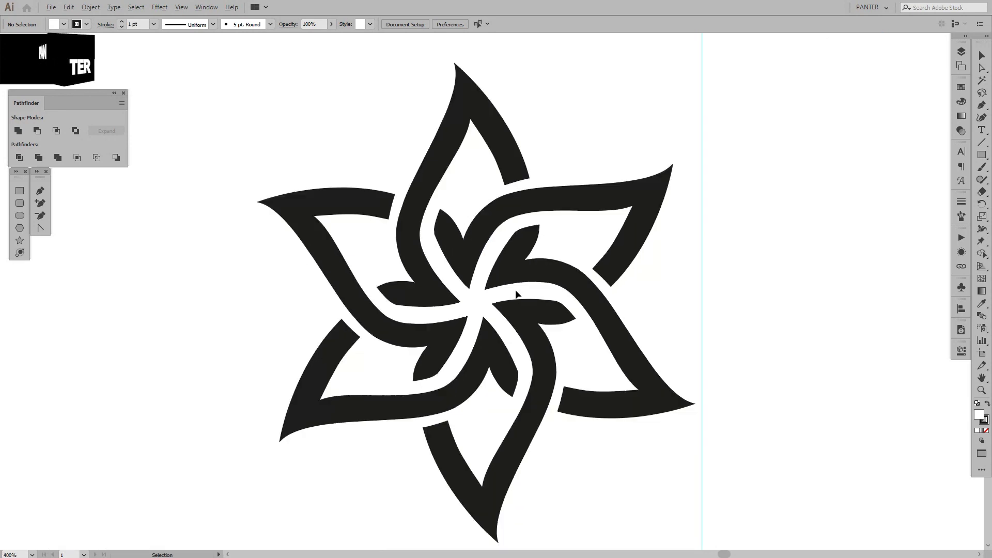
{"action": "scroll", "coordinate": [709, 320], "scroll_direction": "down", "scroll_amount": 1}
{"action": "scroll", "coordinate": [733, 322], "scroll_direction": "down", "scroll_amount": 4}
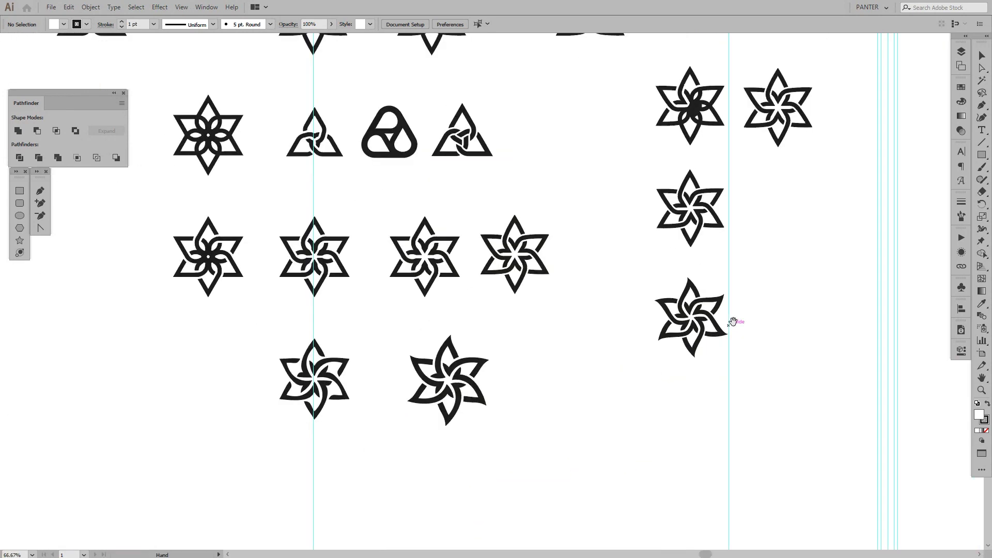
Look over the earlier star and triangular knot variations, including the white knots with dashed axes on dark squares
{"action": "scroll", "coordinate": [200, 237], "scroll_direction": "up", "scroll_amount": 1}
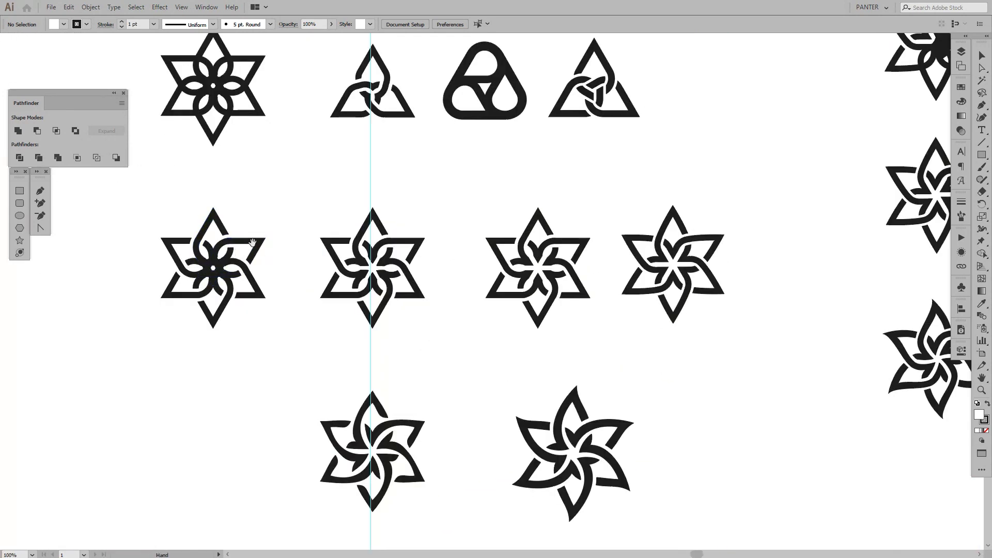
{"action": "left_click_drag", "start_coordinate": [258, 242], "coordinate": [334, 404]}
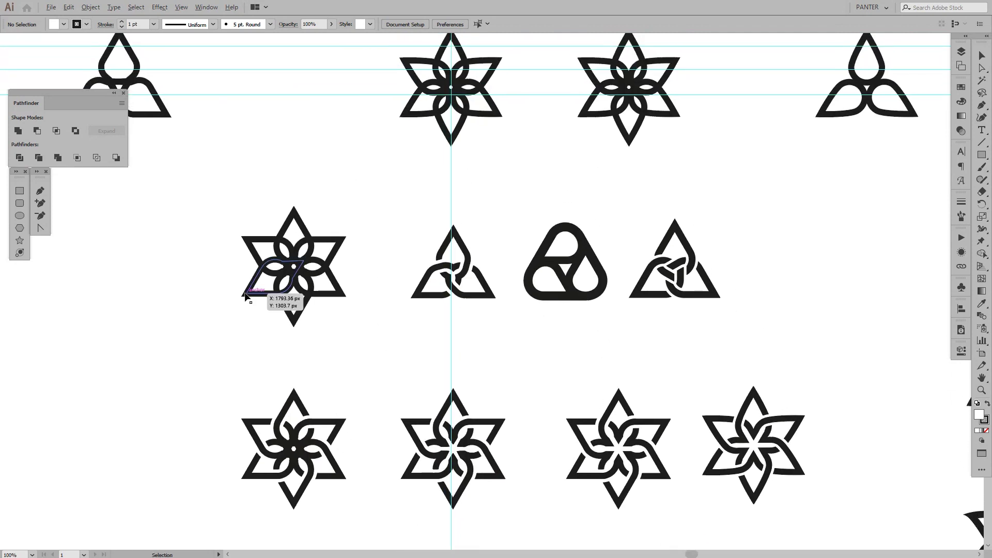
{"action": "scroll", "coordinate": [246, 295], "scroll_direction": "down", "scroll_amount": 1}
{"action": "left_click_drag", "start_coordinate": [330, 272], "coordinate": [364, 200]}
{"action": "scroll", "coordinate": [342, 203], "scroll_direction": "down", "scroll_amount": 3}
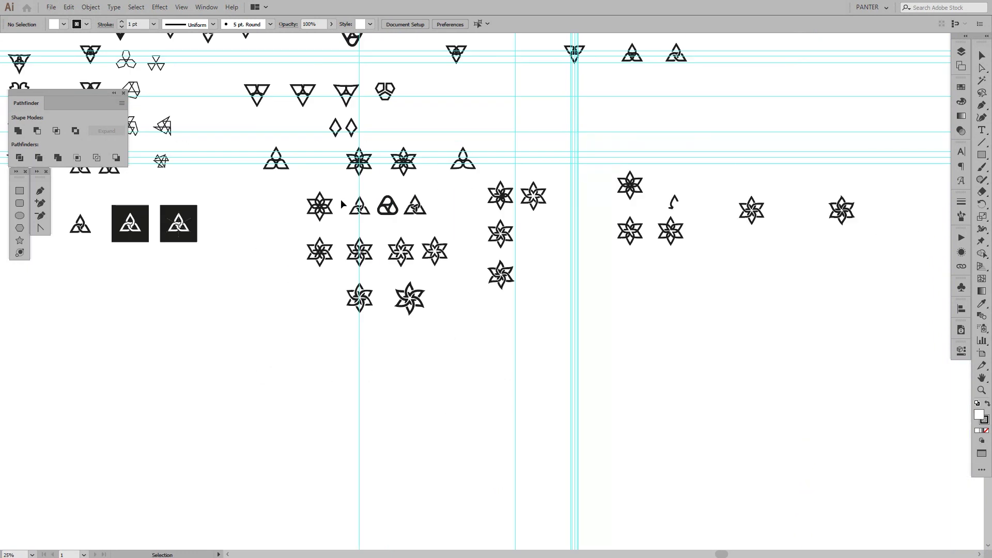
{"action": "left_click_drag", "start_coordinate": [258, 205], "coordinate": [460, 215]}
{"action": "scroll", "coordinate": [369, 231], "scroll_direction": "up", "scroll_amount": 3}
{"action": "scroll", "coordinate": [366, 250], "scroll_direction": "up", "scroll_amount": 1}
{"action": "scroll", "coordinate": [196, 243], "scroll_direction": "up", "scroll_amount": 1}
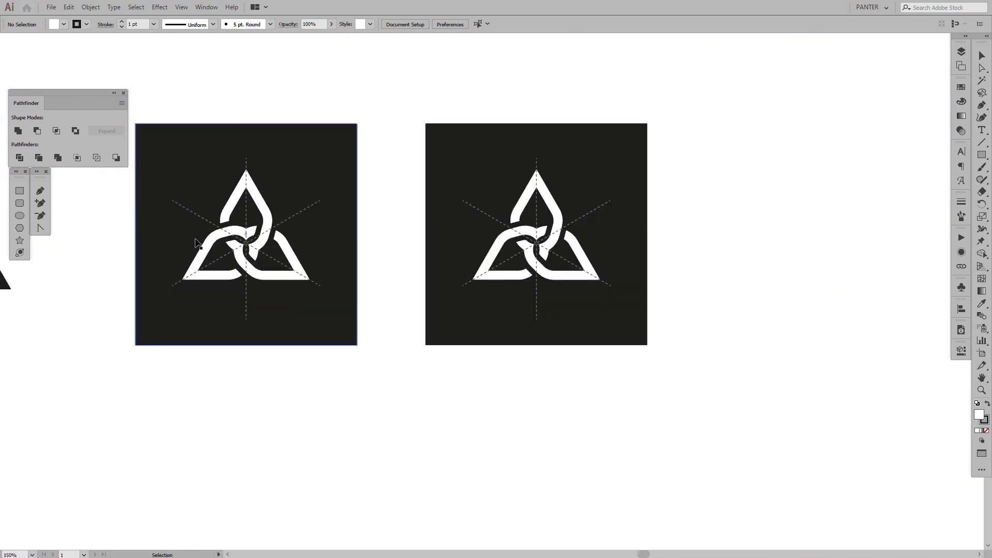
{"action": "left_click_drag", "start_coordinate": [196, 243], "coordinate": [413, 283]}
{"action": "scroll", "coordinate": [413, 283], "scroll_direction": "down", "scroll_amount": 1}
{"action": "left_click_drag", "start_coordinate": [659, 294], "coordinate": [265, 260]}
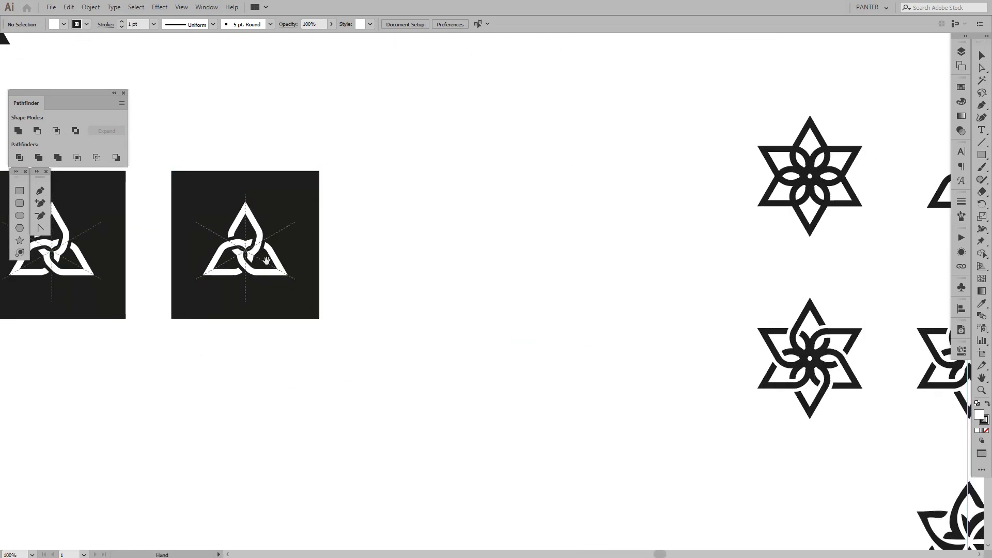
Examine the interlaced star variations and the curved six-petal flower in the row below them
{"action": "scroll", "coordinate": [426, 256], "scroll_direction": "down", "scroll_amount": 1}
{"action": "left_click_drag", "start_coordinate": [601, 230], "coordinate": [476, 235]}
{"action": "scroll", "coordinate": [476, 236], "scroll_direction": "up", "scroll_amount": 1}
{"action": "scroll", "coordinate": [476, 236], "scroll_direction": "right", "scroll_amount": 3}
{"action": "scroll", "coordinate": [496, 210], "scroll_direction": "up", "scroll_amount": 1}
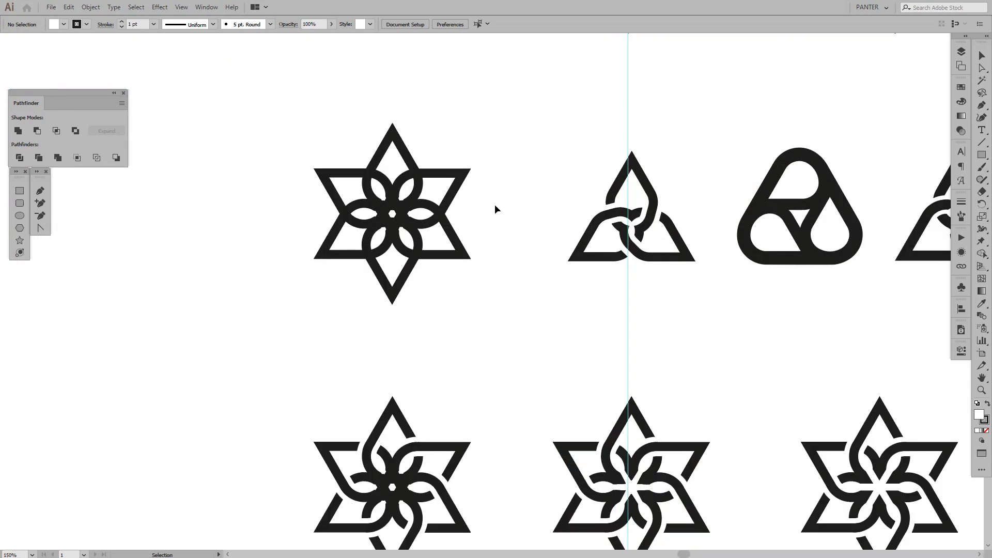
{"action": "scroll", "coordinate": [495, 254], "scroll_direction": "down", "scroll_amount": 1}
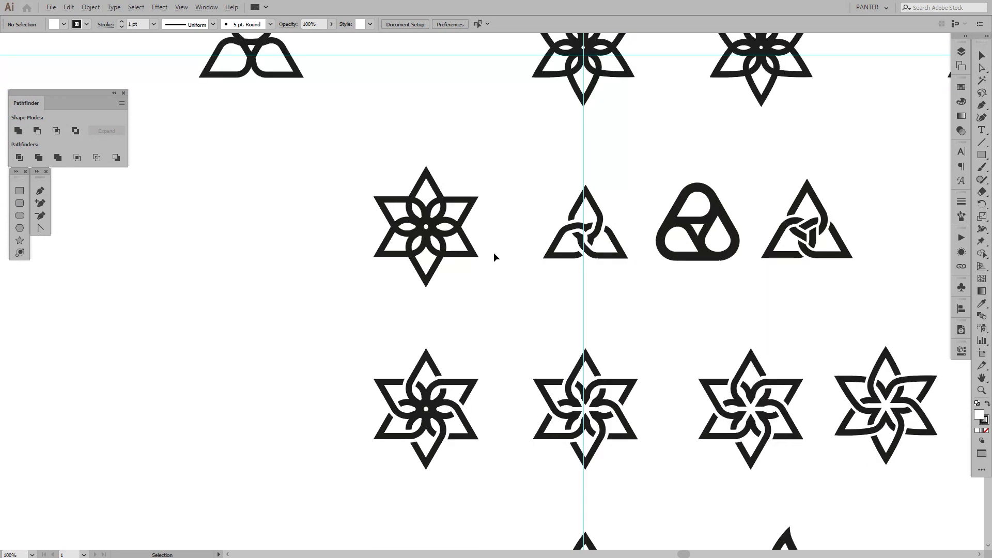
{"action": "left_click_drag", "start_coordinate": [568, 280], "coordinate": [280, 78]}
{"action": "scroll", "coordinate": [512, 379], "scroll_direction": "up", "scroll_amount": 2}
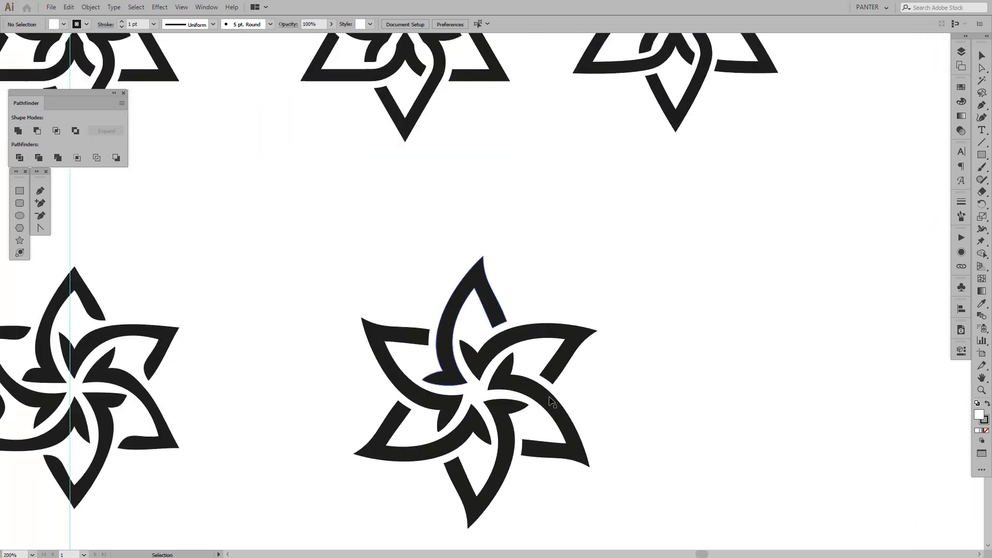
{"action": "scroll", "coordinate": [538, 321], "scroll_direction": "down", "scroll_amount": 4}
{"action": "scroll", "coordinate": [633, 338], "scroll_direction": "up", "scroll_amount": 1}
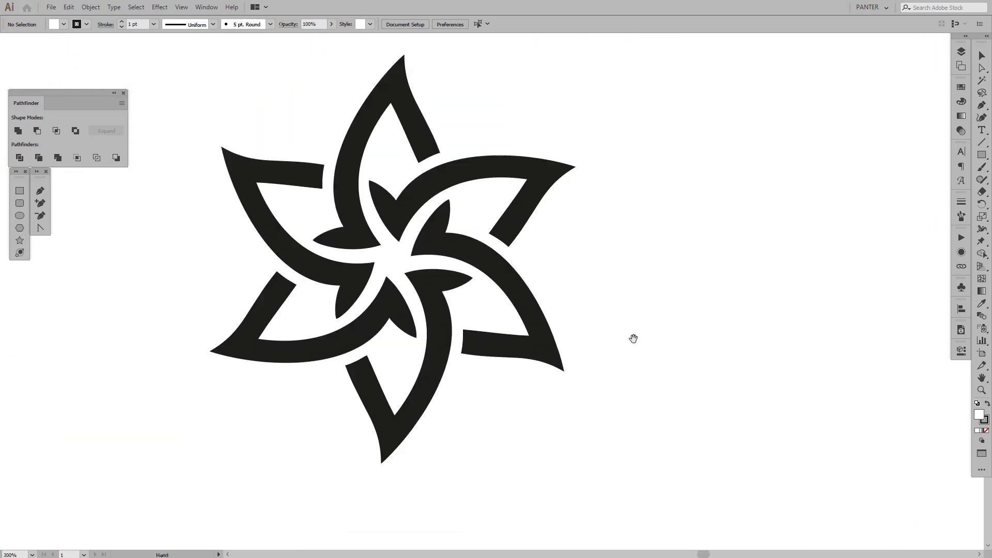
{"action": "scroll", "coordinate": [708, 346], "scroll_direction": "left", "scroll_amount": 4}
{"action": "scroll", "coordinate": [709, 350], "scroll_direction": "down", "scroll_amount": 1}
{"action": "scroll", "coordinate": [708, 349], "scroll_direction": "down", "scroll_amount": 3}
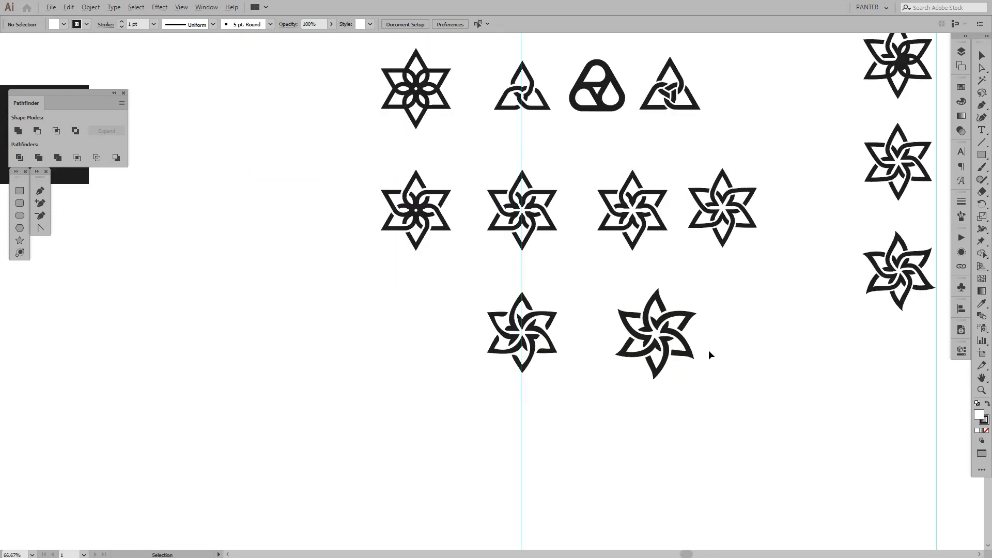
Look over the remaining flower variations and bring an empty canvas area into view for new artwork
{"action": "scroll", "coordinate": [385, 350], "scroll_direction": "right", "scroll_amount": 6}
{"action": "scroll", "coordinate": [383, 348], "scroll_direction": "down", "scroll_amount": 1}
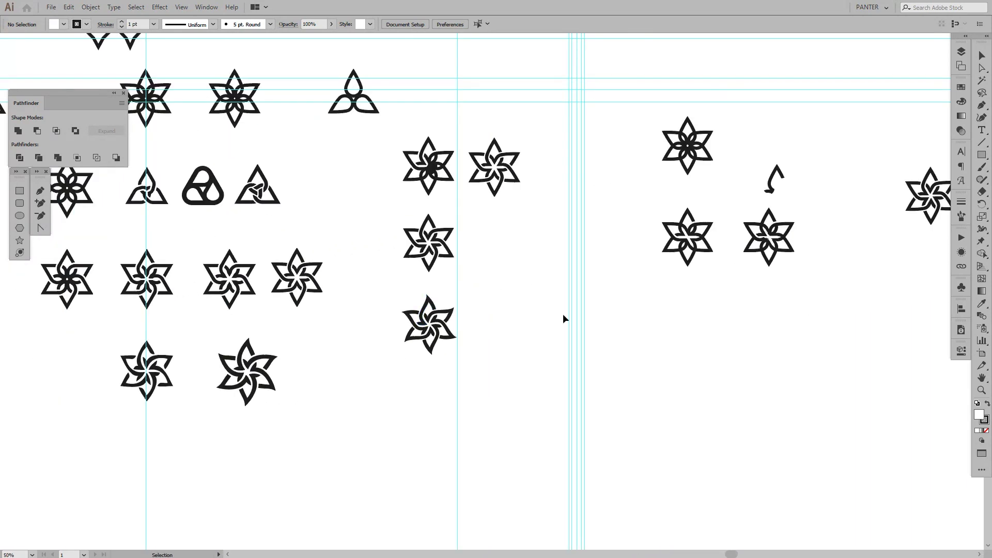
{"action": "scroll", "coordinate": [562, 314], "scroll_direction": "right", "scroll_amount": 5}
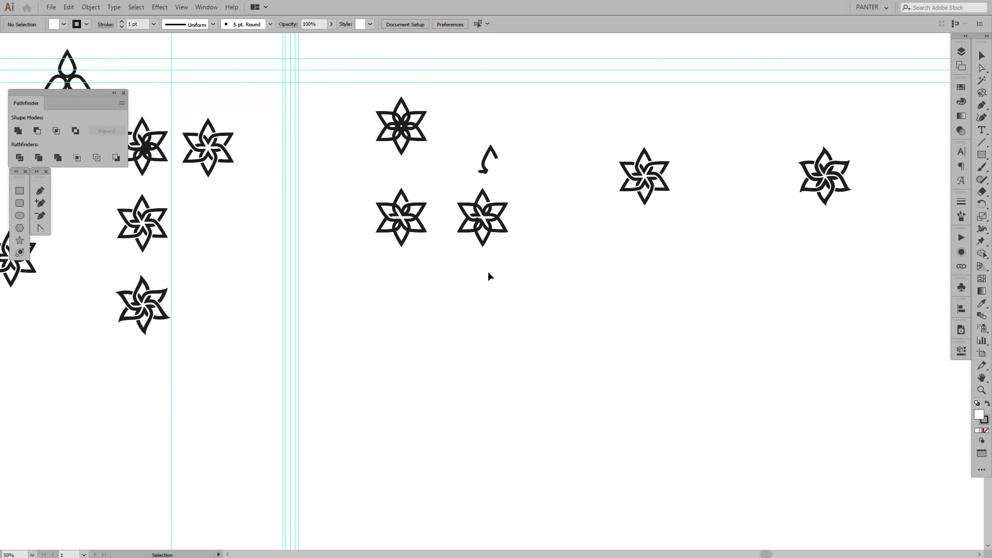
{"action": "left_click_drag", "start_coordinate": [488, 271], "coordinate": [511, 434]}
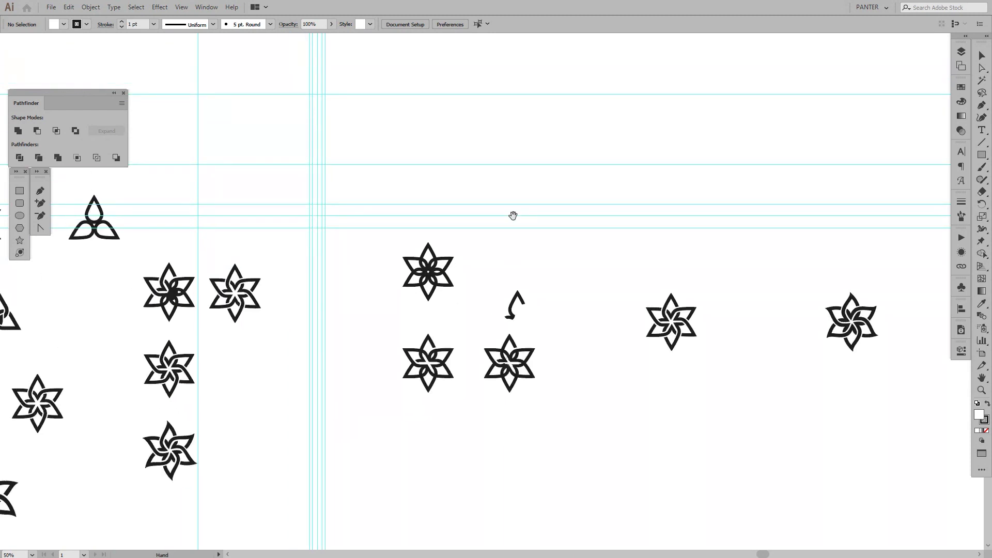
{"action": "mouse_move", "coordinate": [513, 216]}
{"action": "left_mouse_down"}
{"action": "mouse_move", "coordinate": [526, 273]}
{"action": "mouse_move", "coordinate": [549, 108]}
{"action": "left_mouse_up"}
{"action": "left_click_drag", "start_coordinate": [558, 361], "coordinate": [520, 257]}
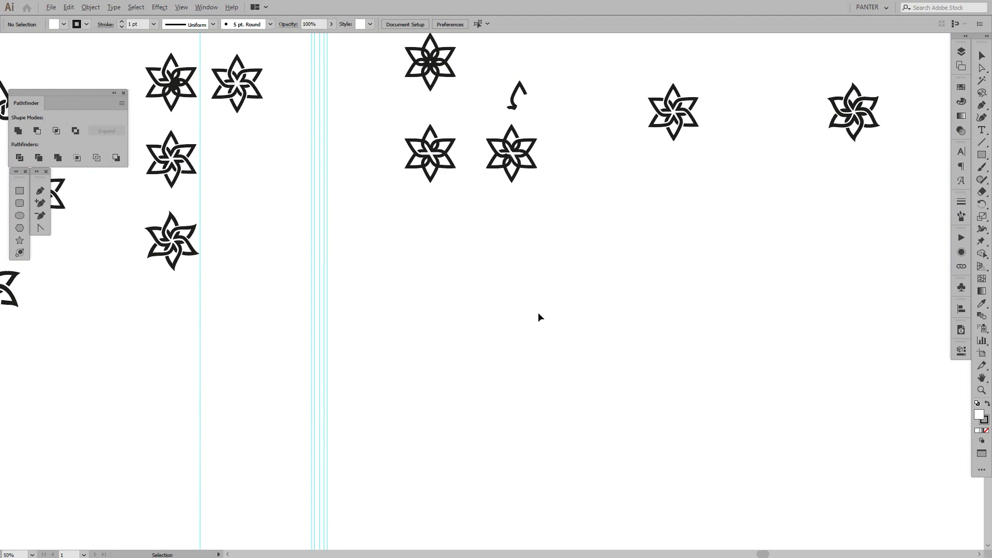
{"action": "key", "text": "ctrl+1"}
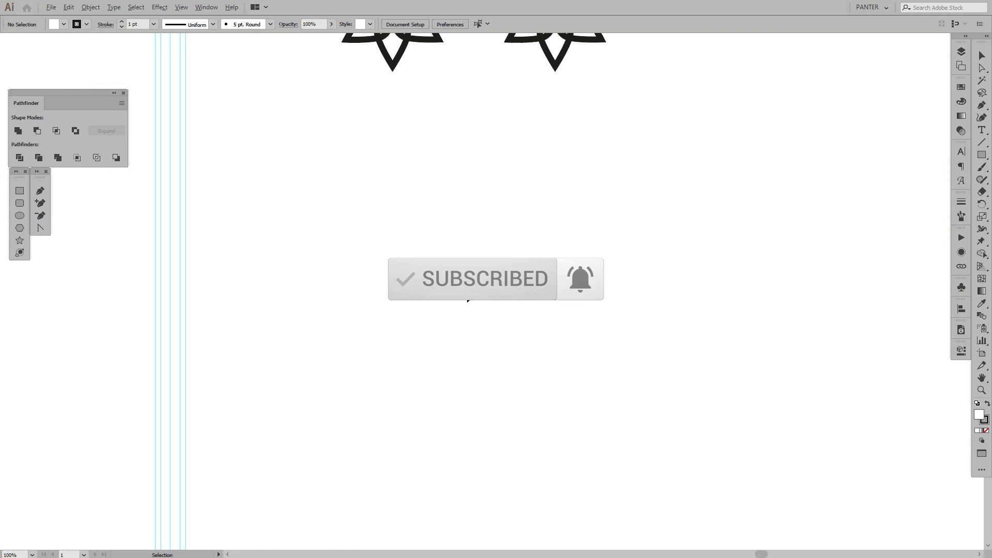
{"action": "scroll", "coordinate": [468, 300], "scroll_direction": "up", "scroll_amount": 2}
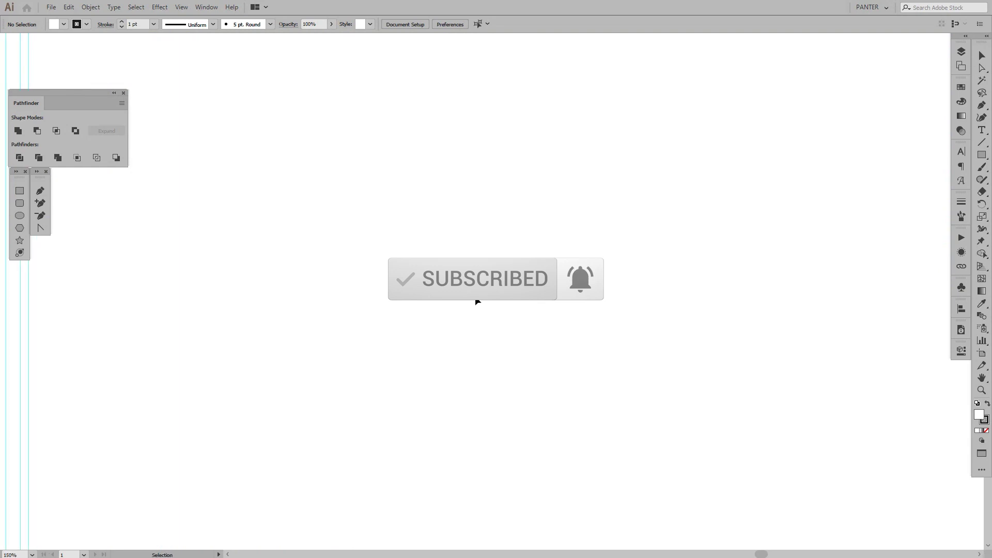
Set the drawing appearance to no fill with an 8 pt stroke
{"action": "left_click", "coordinate": [987, 433]}
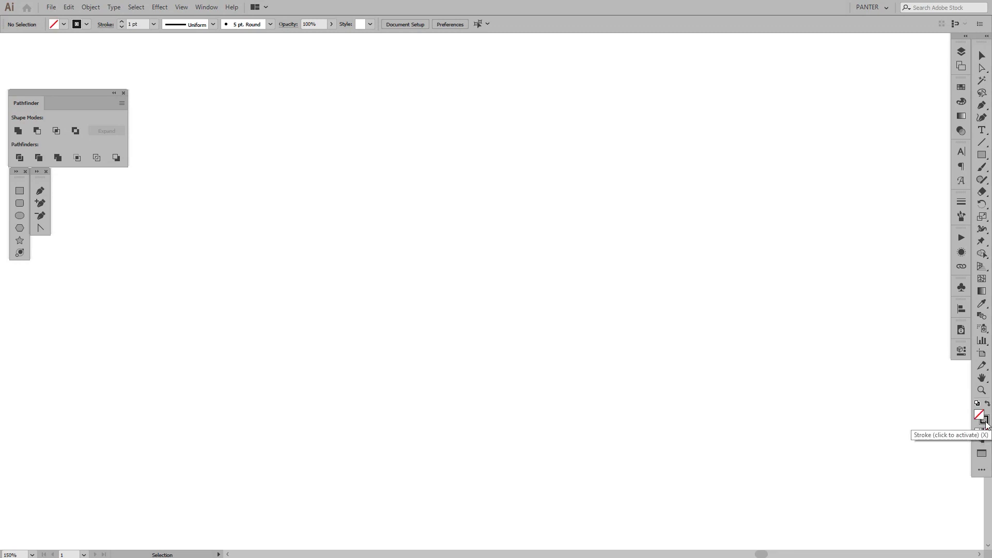
{"action": "left_click", "coordinate": [985, 421]}
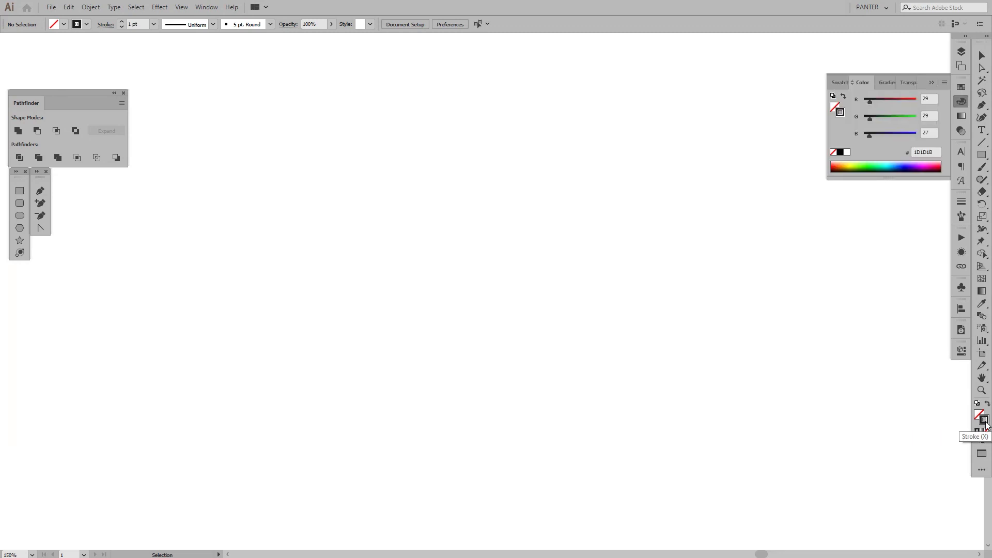
{"action": "left_click", "coordinate": [931, 84]}
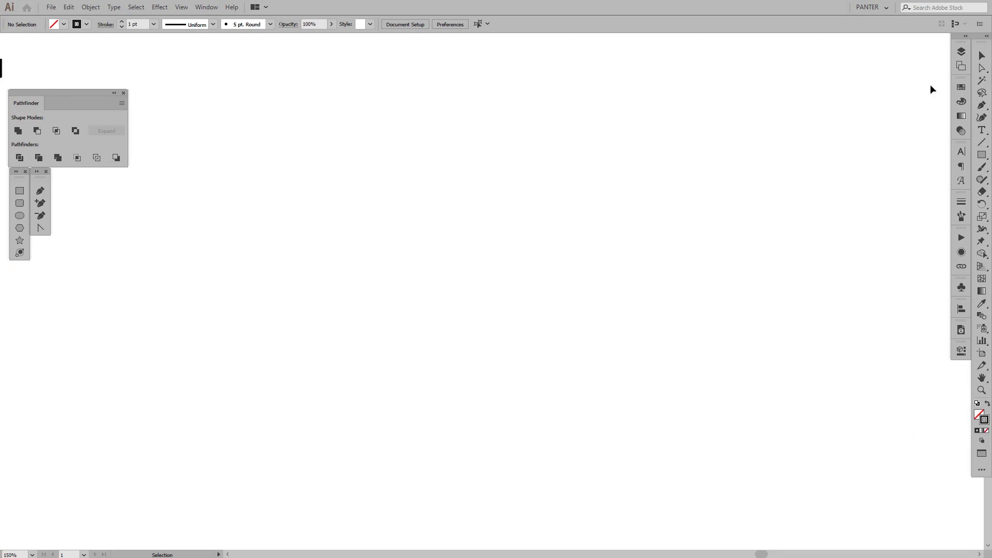
{"action": "left_click", "coordinate": [961, 202]}
{"action": "left_click", "coordinate": [890, 211]}
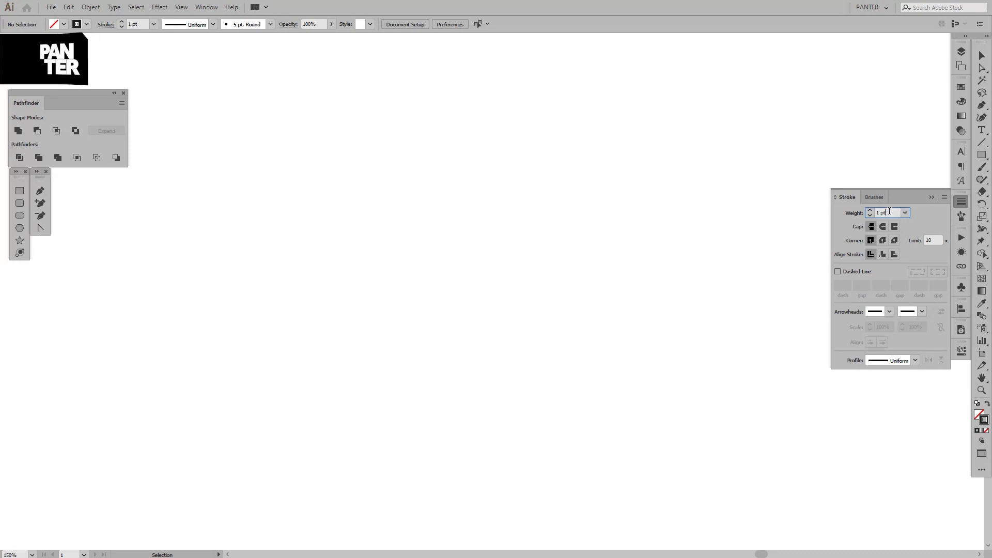
{"action": "scroll", "coordinate": [890, 211], "scroll_direction": "up", "scroll_amount": 5}
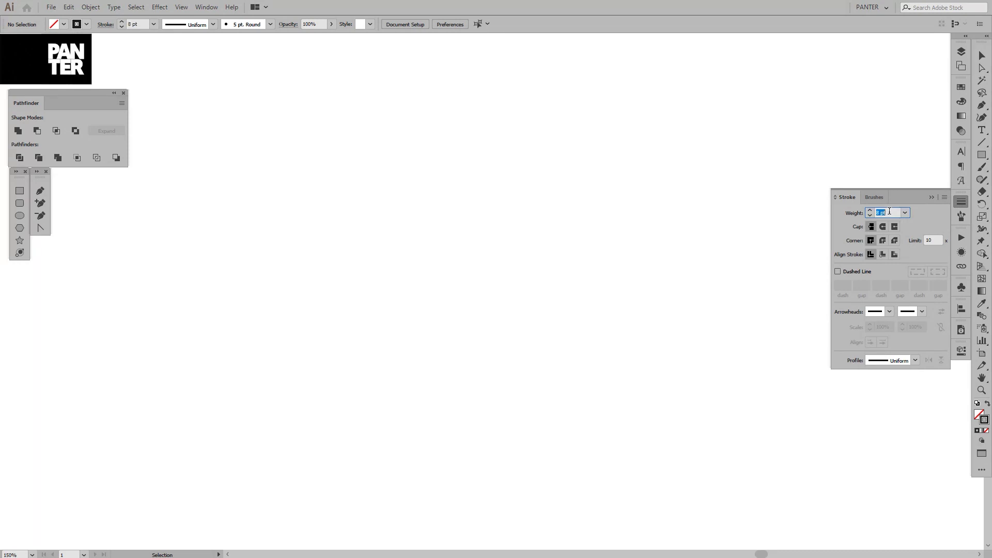
{"action": "left_click", "coordinate": [932, 197]}
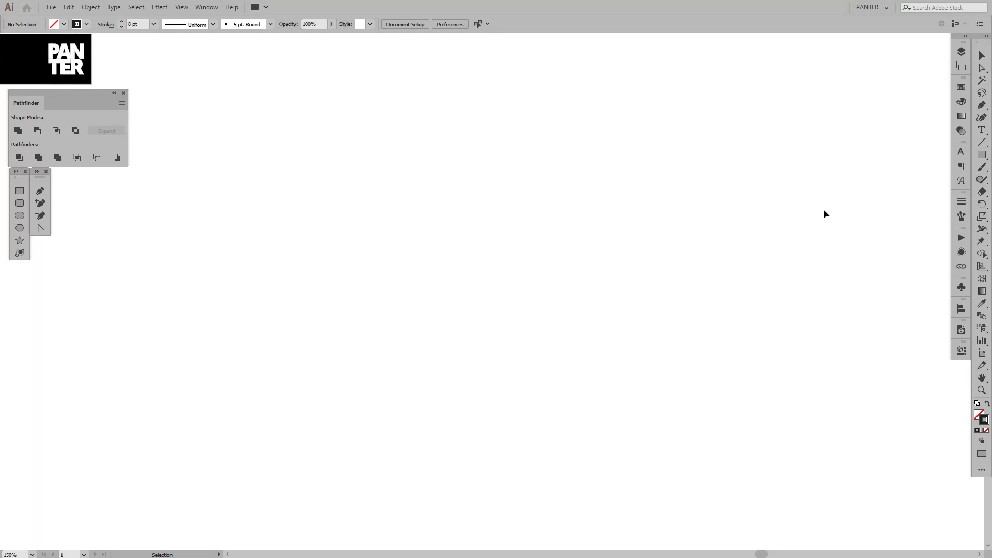
Create a 42 by 42 px circle in the empty canvas area with the Ellipse tool and deselect it
{"action": "left_click", "coordinate": [984, 156]}
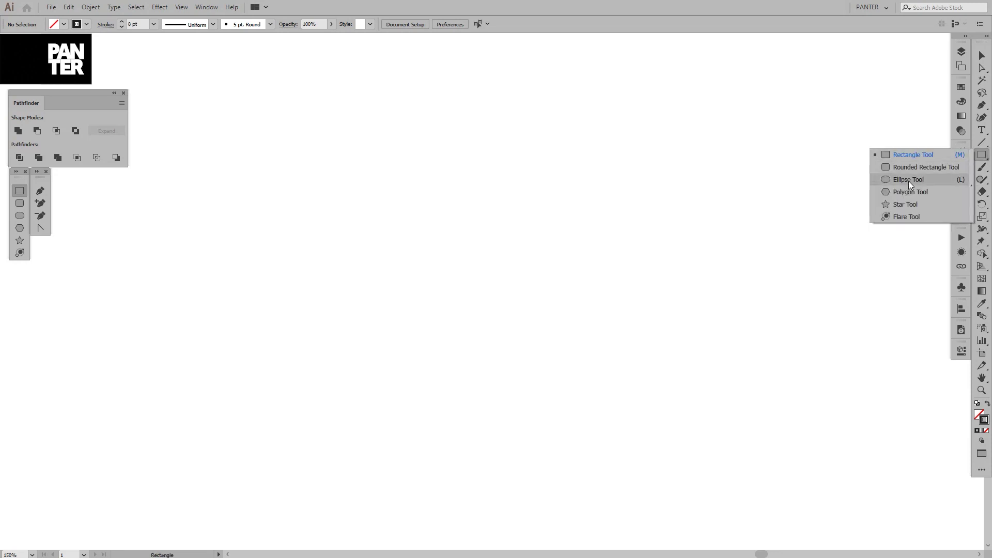
{"action": "left_click", "coordinate": [909, 181]}
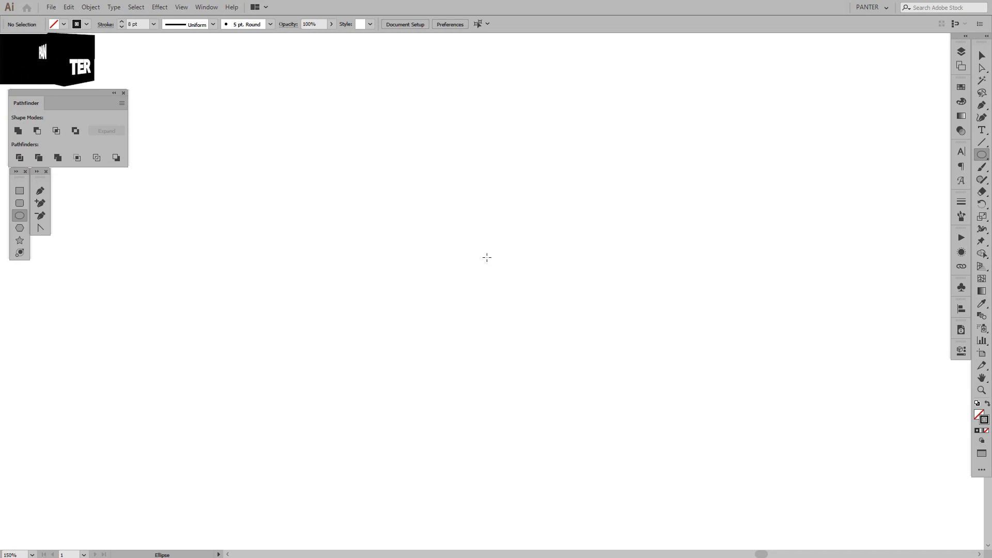
{"action": "left_click", "coordinate": [487, 258]}
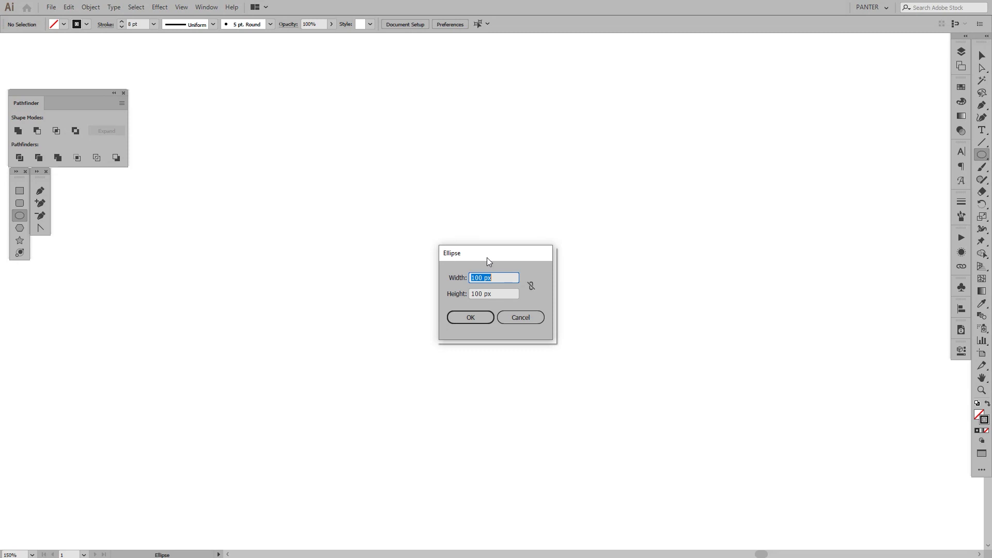
{"action": "type", "text": "42"}
{"action": "key", "text": "Tab"}
{"action": "type", "text": "42"}
{"action": "left_click", "coordinate": [472, 317]}
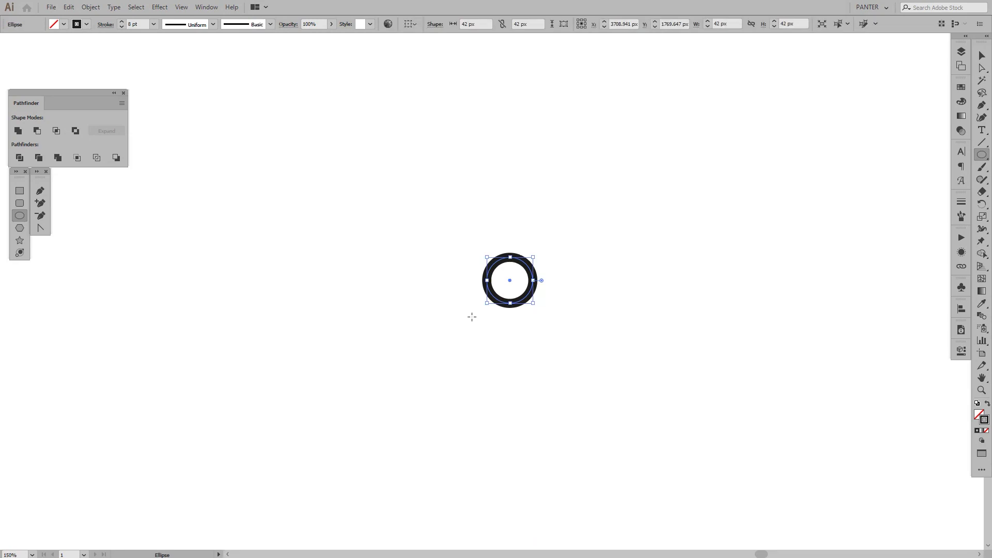
{"action": "key", "text": "v"}
{"action": "scroll", "coordinate": [514, 263], "scroll_direction": "up", "scroll_amount": 4}
{"action": "left_click_drag", "start_coordinate": [526, 295], "coordinate": [539, 268]}
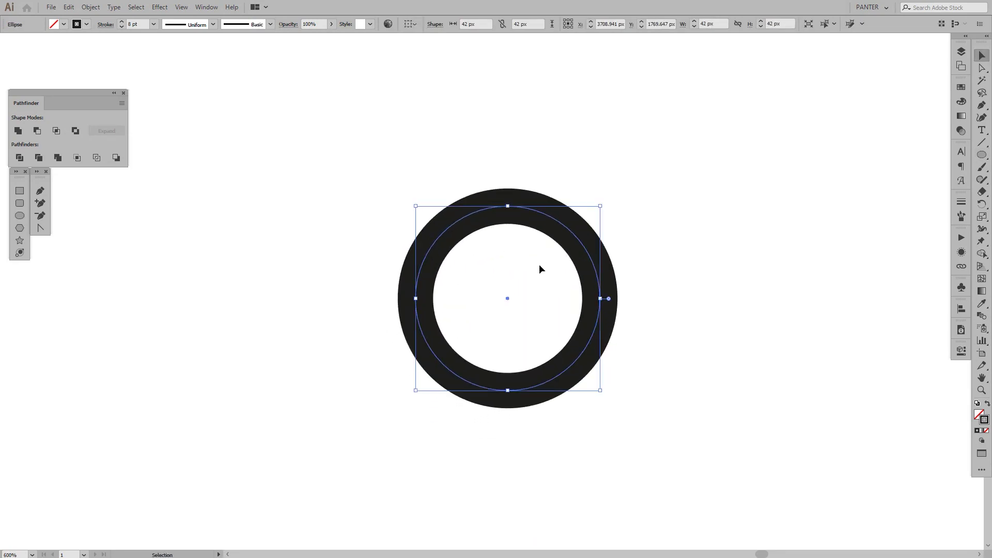
{"action": "left_click_drag", "start_coordinate": [706, 268], "coordinate": [705, 283]}
{"action": "left_click", "coordinate": [705, 284]}
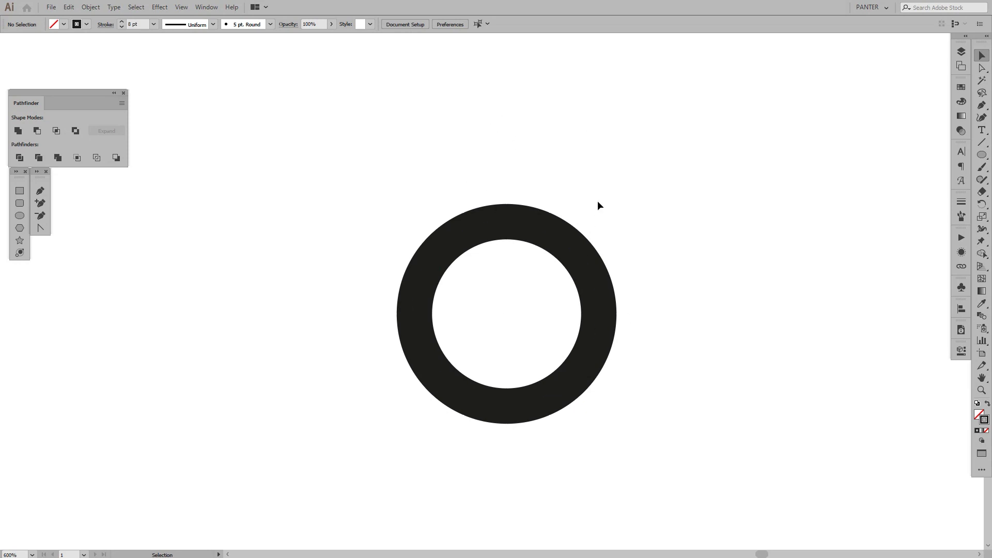
Create a 20 by 66 px rectangle in the empty area beside the circle with the Rectangle tool
{"action": "key", "text": "space"}
{"action": "left_click_drag", "start_coordinate": [583, 157], "coordinate": [574, 179]}
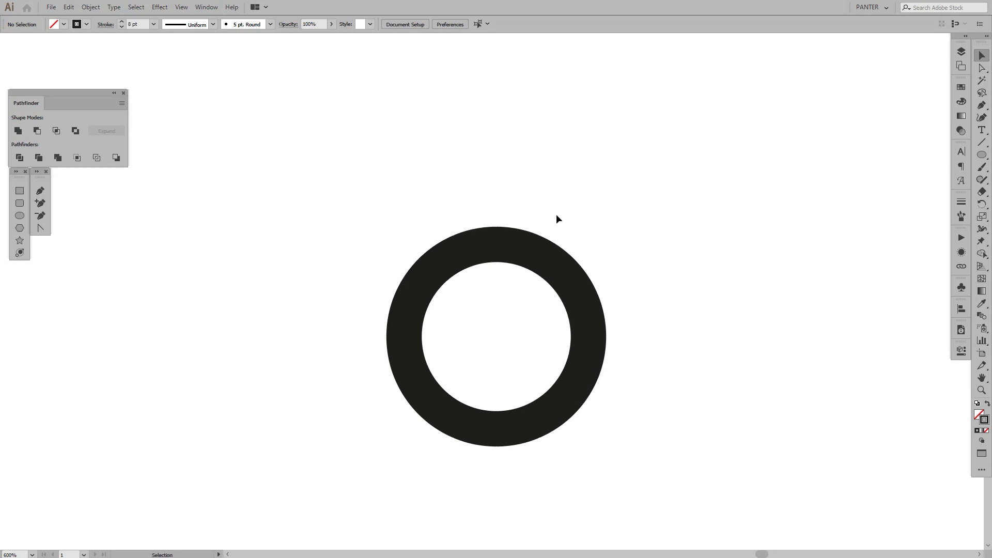
{"action": "left_click", "coordinate": [982, 155]}
{"action": "left_click", "coordinate": [904, 159]}
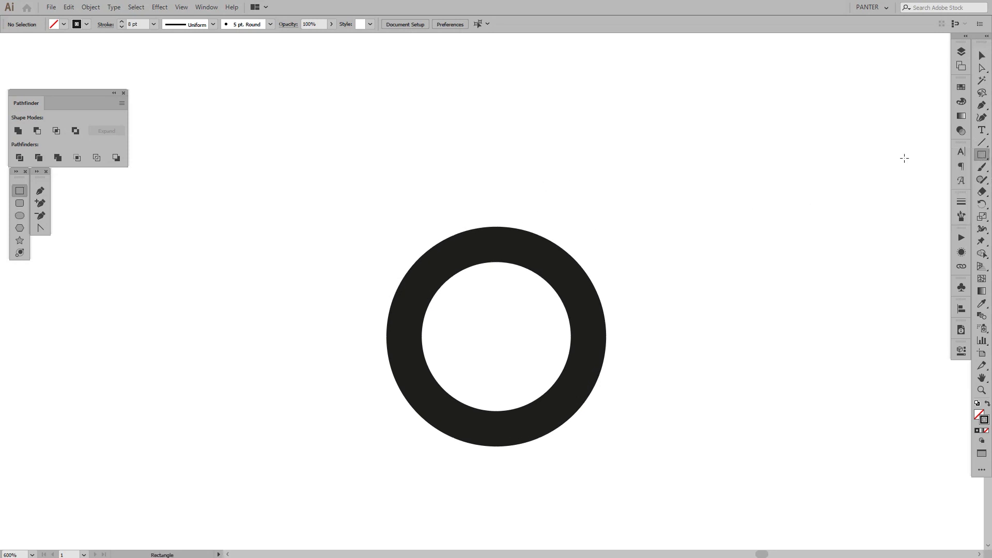
{"action": "left_click", "coordinate": [681, 280]}
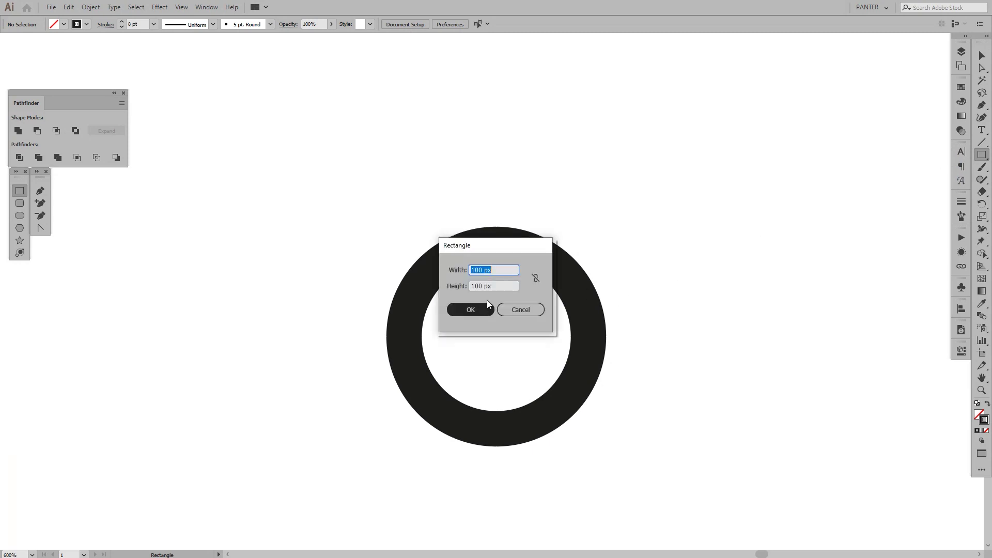
{"action": "left_click", "coordinate": [505, 284]}
{"action": "left_click_drag", "start_coordinate": [505, 285], "coordinate": [447, 285]}
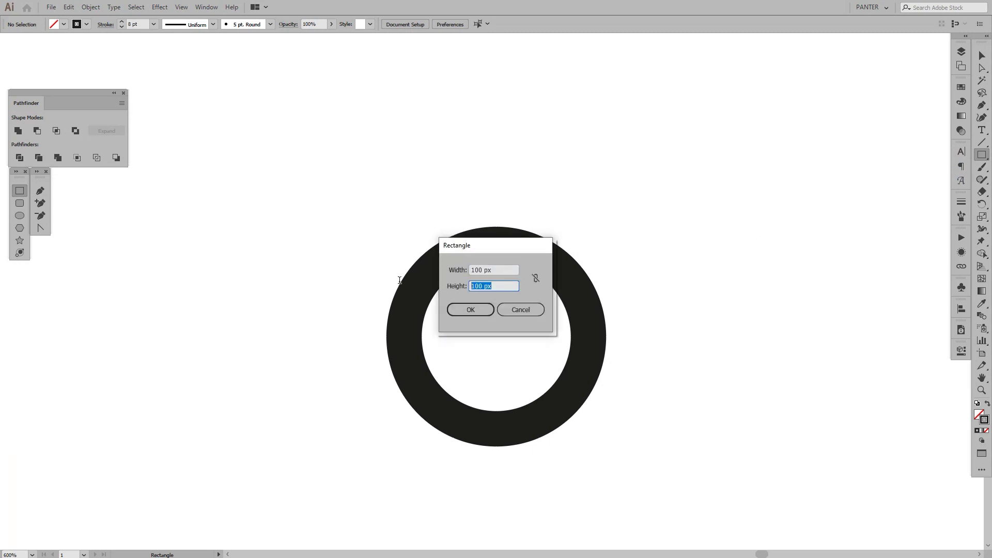
{"action": "type", "text": "66"}
{"action": "key", "text": "Tab"}
{"action": "type", "text": "2"}
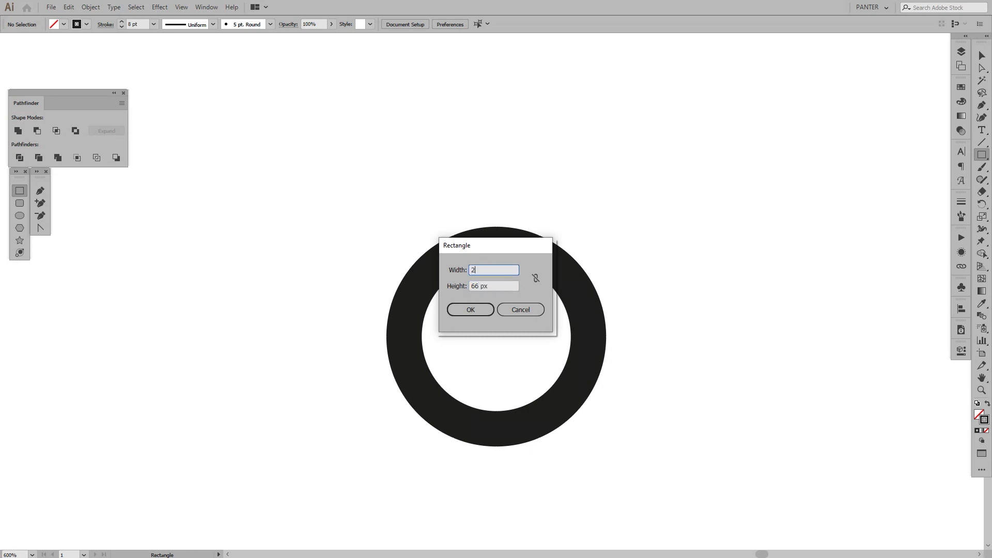
{"action": "key", "text": "Return"}
Move the rectangle over the circle so that the bottom edges of both paths line up, and deselect everything
{"action": "key", "text": "v"}
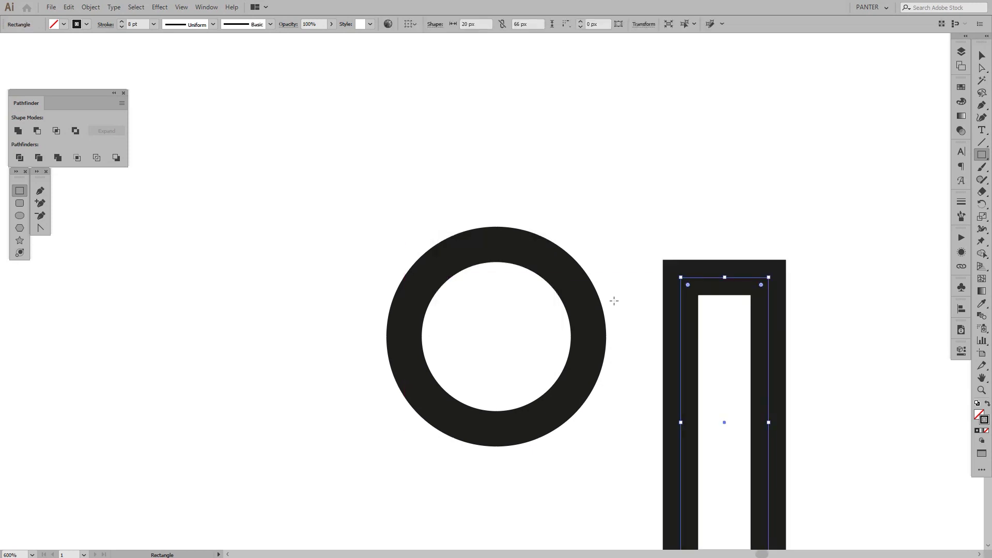
{"action": "left_click_drag", "start_coordinate": [681, 372], "coordinate": [476, 235]}
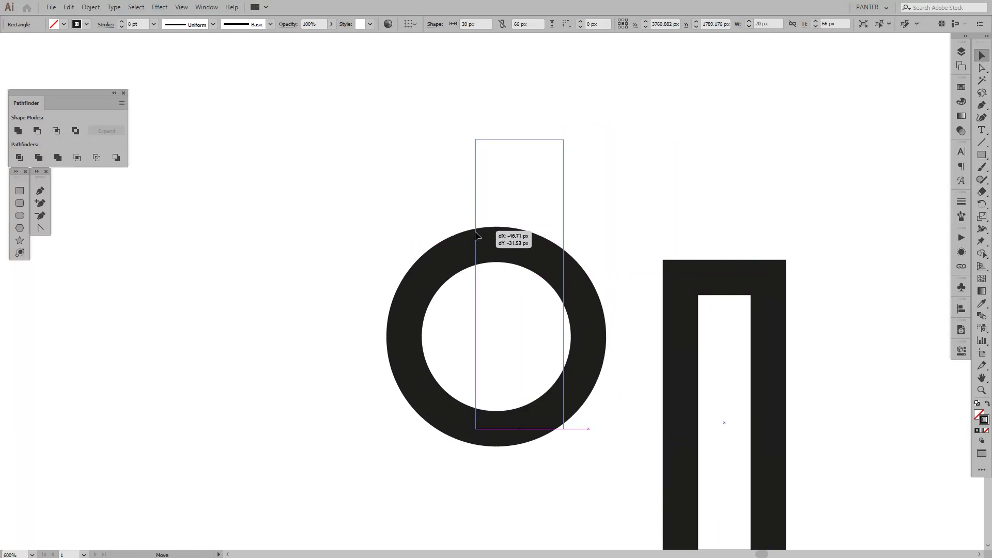
{"action": "left_click_drag", "start_coordinate": [476, 235], "coordinate": [476, 235]}
{"action": "left_click_drag", "start_coordinate": [743, 408], "coordinate": [432, 430]}
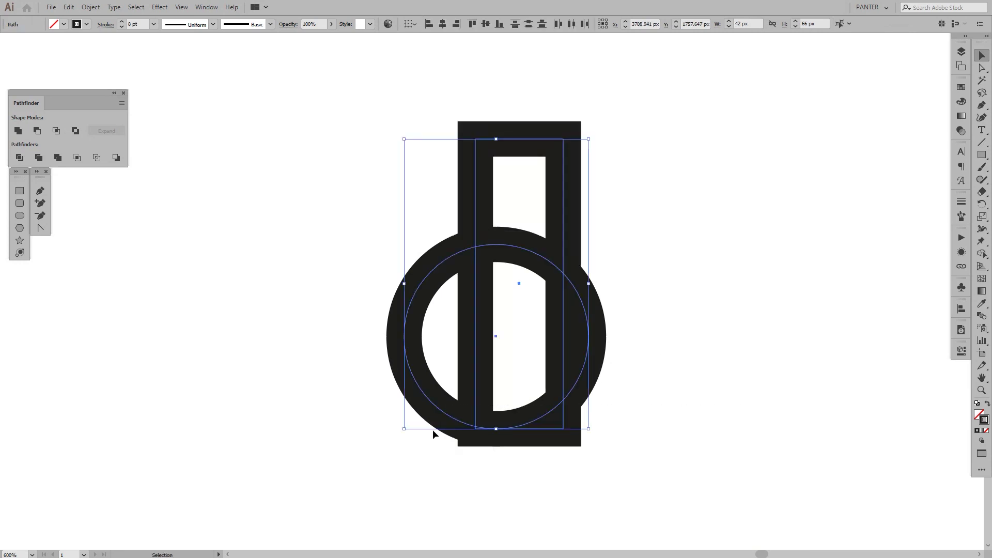
{"action": "left_click", "coordinate": [636, 207]}
Show the rulers, place a horizontal guide on the rectangle's top path edge, and delete the rectangle
{"action": "key", "text": "a"}
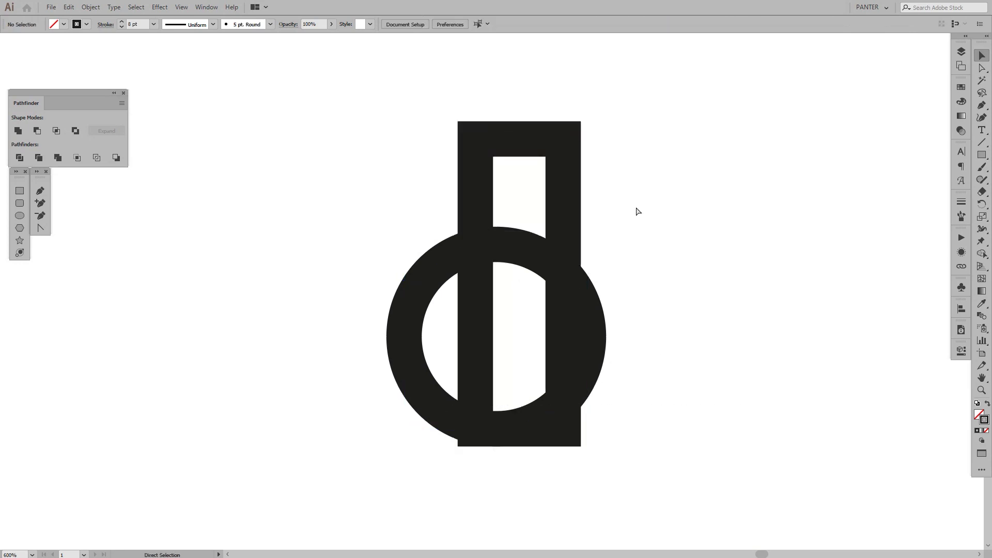
{"action": "key", "text": "ctrl+r"}
{"action": "key", "text": "v"}
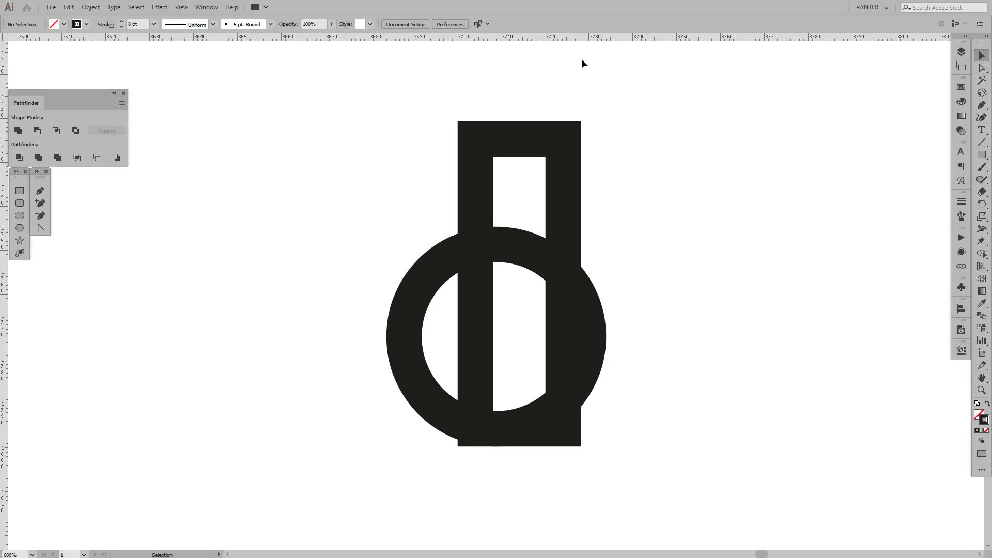
{"action": "key", "text": "a"}
{"action": "key", "text": "v"}
{"action": "left_click_drag", "start_coordinate": [551, 35], "coordinate": [510, 138]}
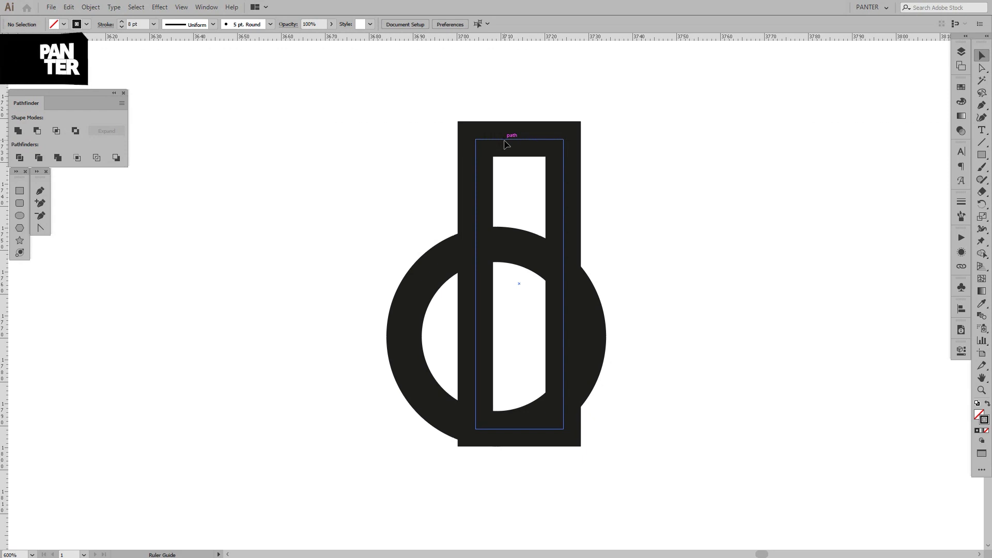
{"action": "scroll", "coordinate": [507, 146], "scroll_direction": "right", "scroll_amount": 2}
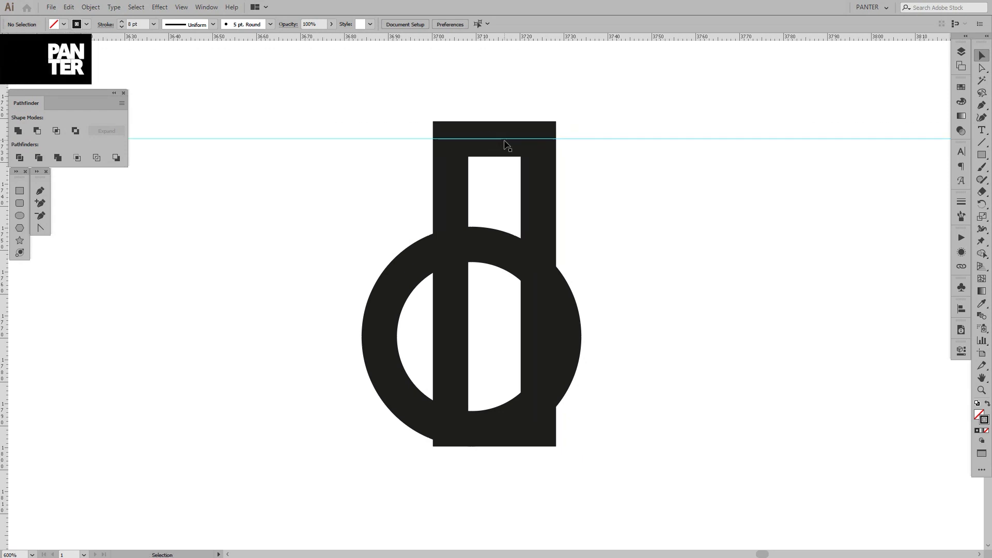
{"action": "left_click_drag", "start_coordinate": [591, 164], "coordinate": [510, 192]}
{"action": "key", "text": "Delete"}
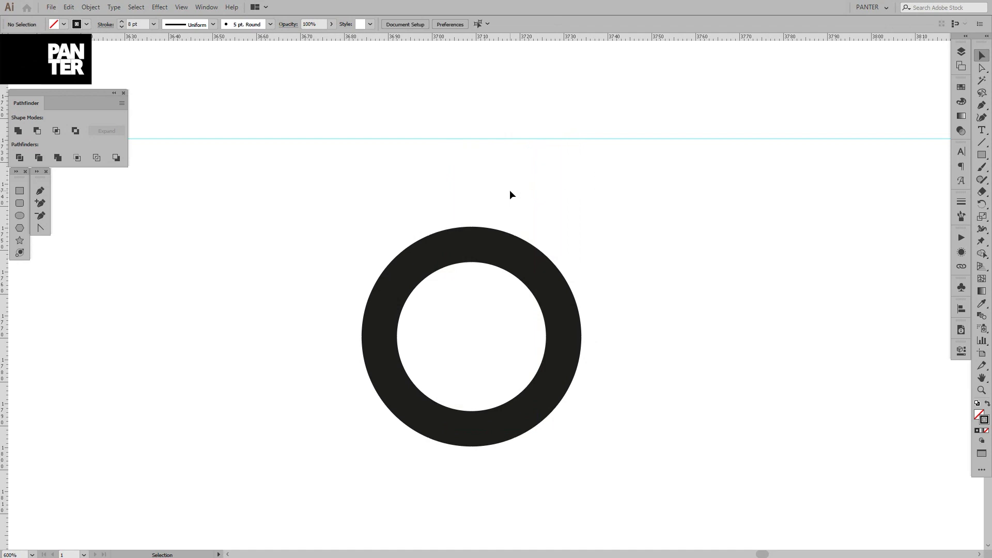
Select the circle and convert its top anchor to a sharp corner with the Anchor Point tool
{"action": "left_click_drag", "start_coordinate": [412, 183], "coordinate": [611, 381]}
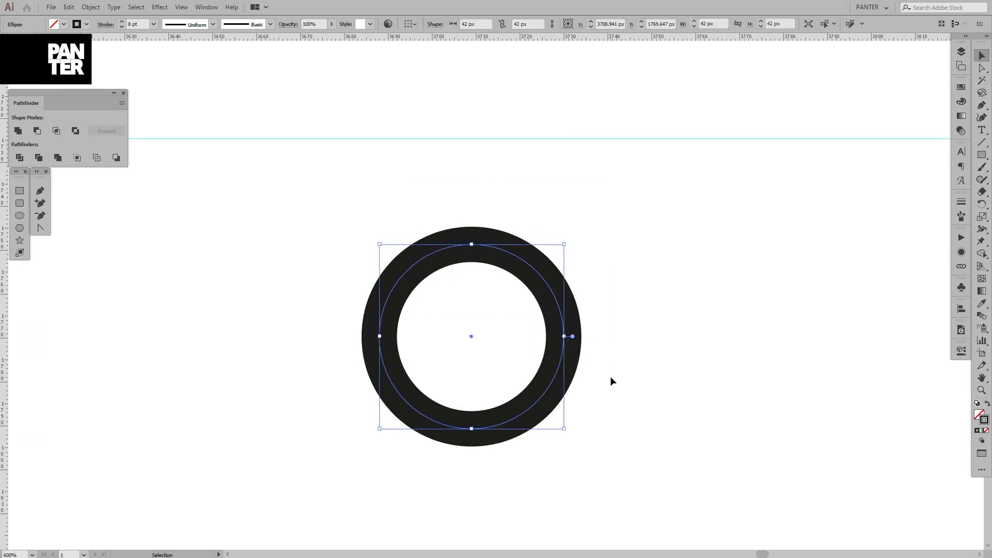
{"action": "left_click", "coordinate": [978, 108]}
{"action": "left_click", "coordinate": [977, 109]}
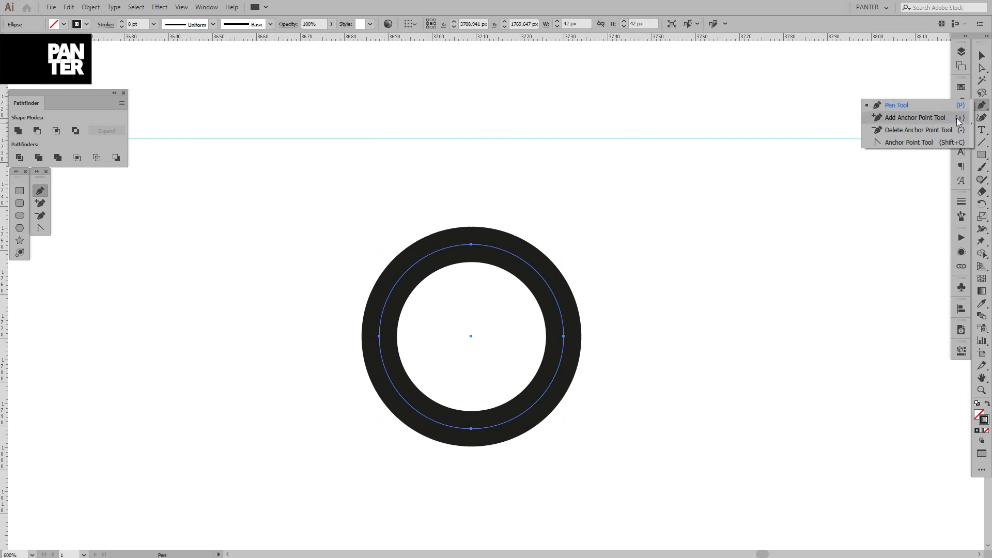
{"action": "left_click", "coordinate": [911, 144]}
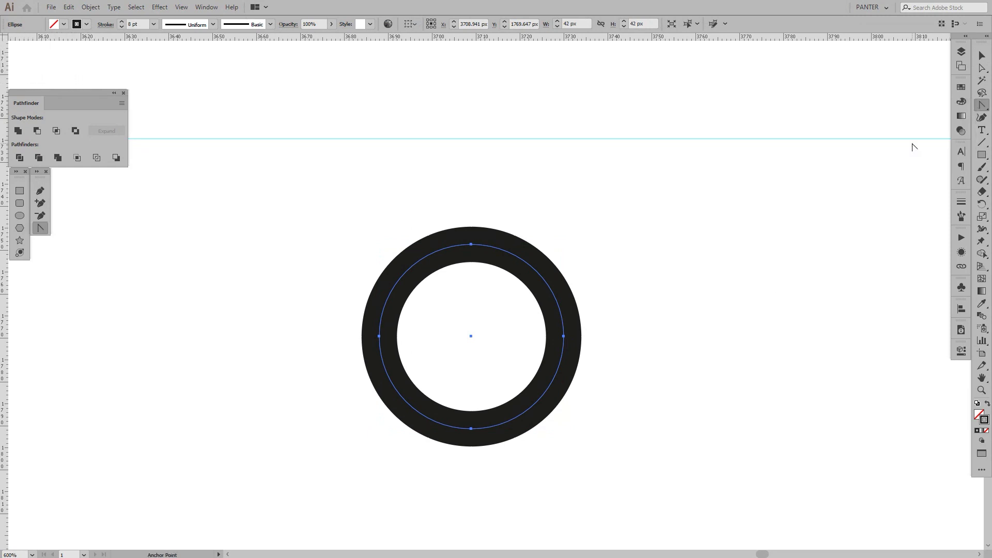
{"action": "left_click", "coordinate": [471, 245]}
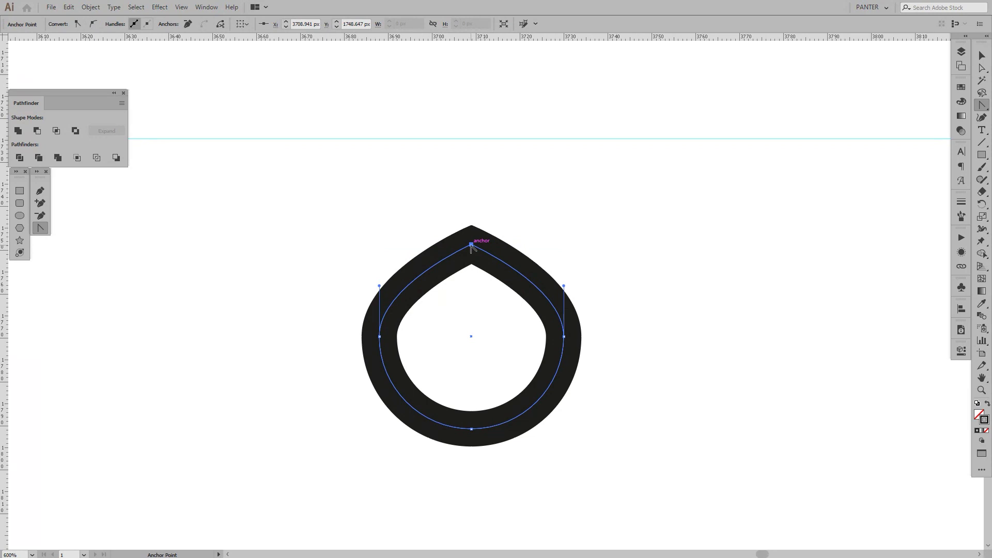
Move the pointed top anchor 24 px straight up onto the guide with Direct Selection, and hide the guides
{"action": "key", "text": "a"}
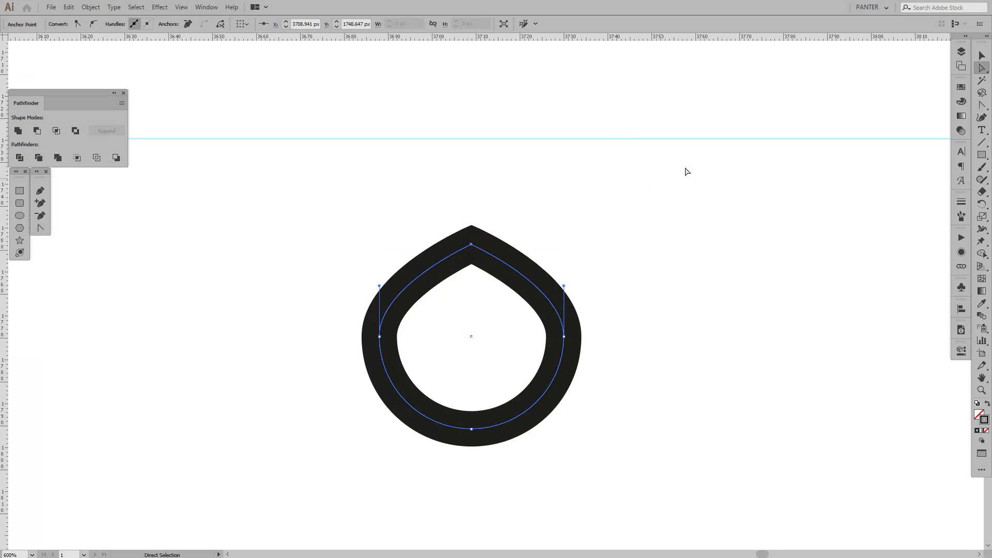
{"action": "left_click", "coordinate": [984, 70]}
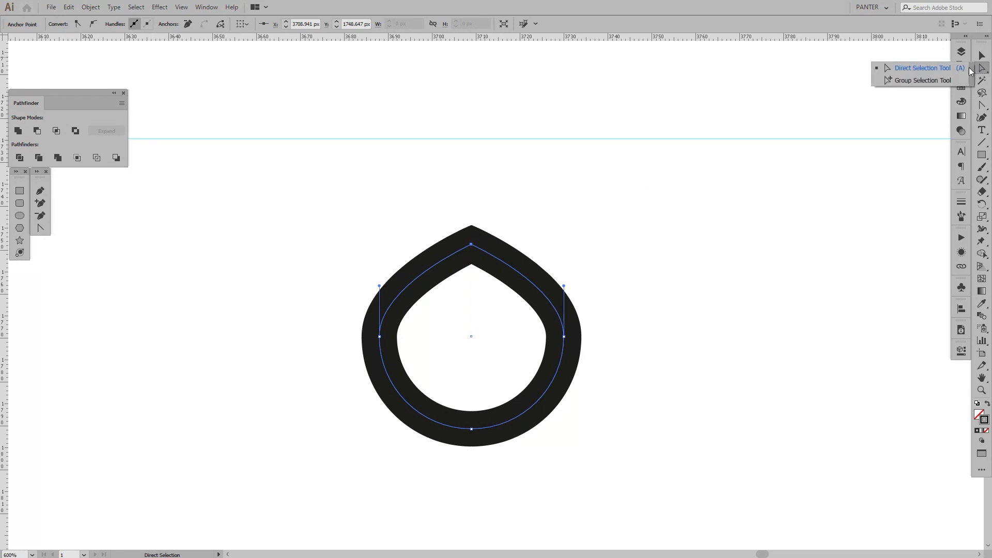
{"action": "left_click", "coordinate": [941, 72]}
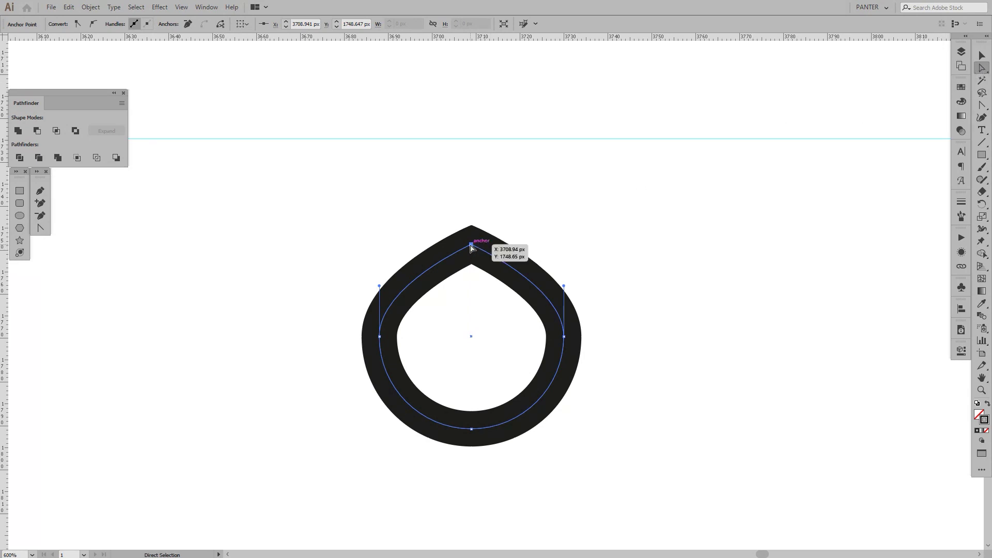
{"action": "left_click_drag", "start_coordinate": [471, 245], "coordinate": [477, 187]}
{"action": "left_click_drag", "start_coordinate": [478, 204], "coordinate": [477, 143]}
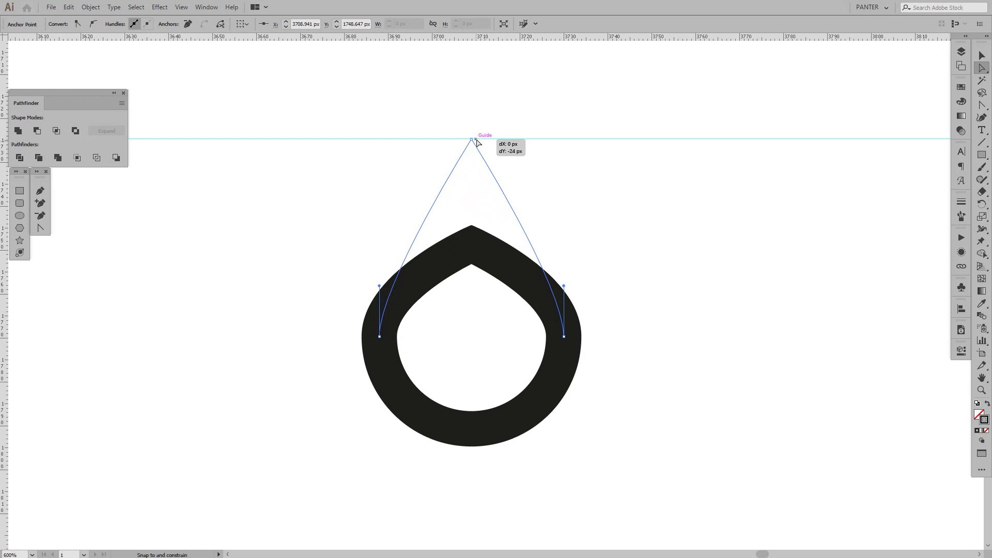
{"action": "left_click_drag", "start_coordinate": [477, 142], "coordinate": [475, 143]}
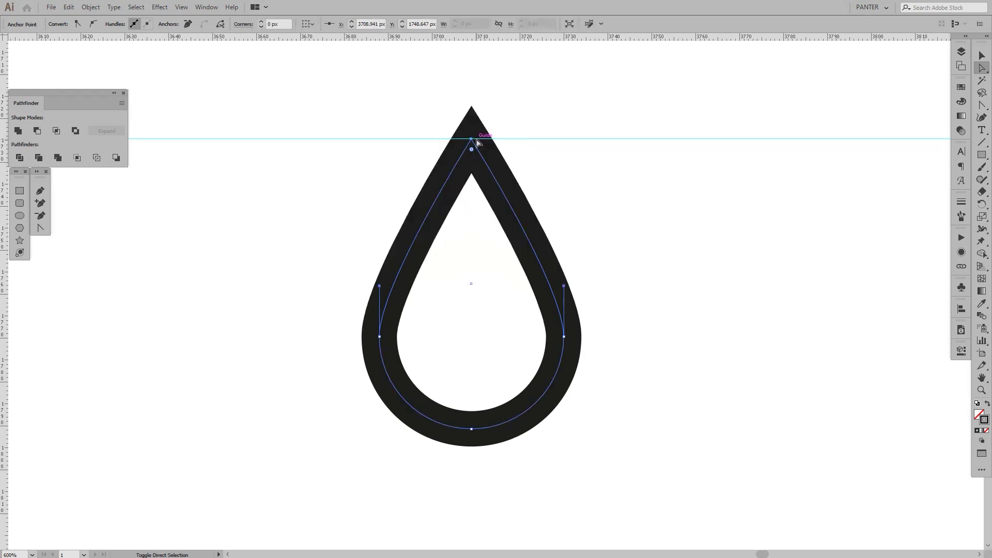
{"action": "key", "text": "v"}
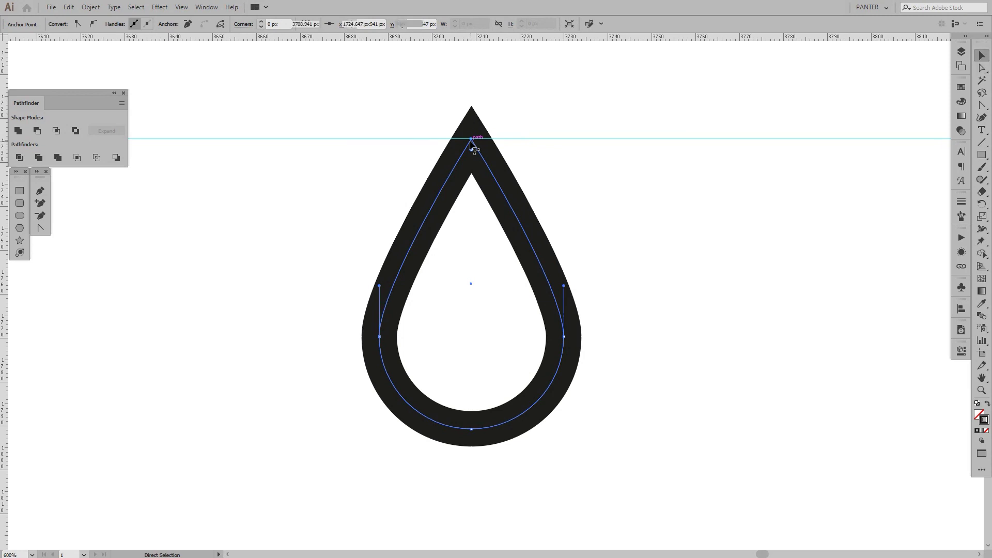
{"action": "left_click", "coordinate": [692, 231]}
{"action": "scroll", "coordinate": [669, 257], "scroll_direction": "down", "scroll_amount": 2}
{"action": "scroll", "coordinate": [669, 258], "scroll_direction": "up", "scroll_amount": 2}
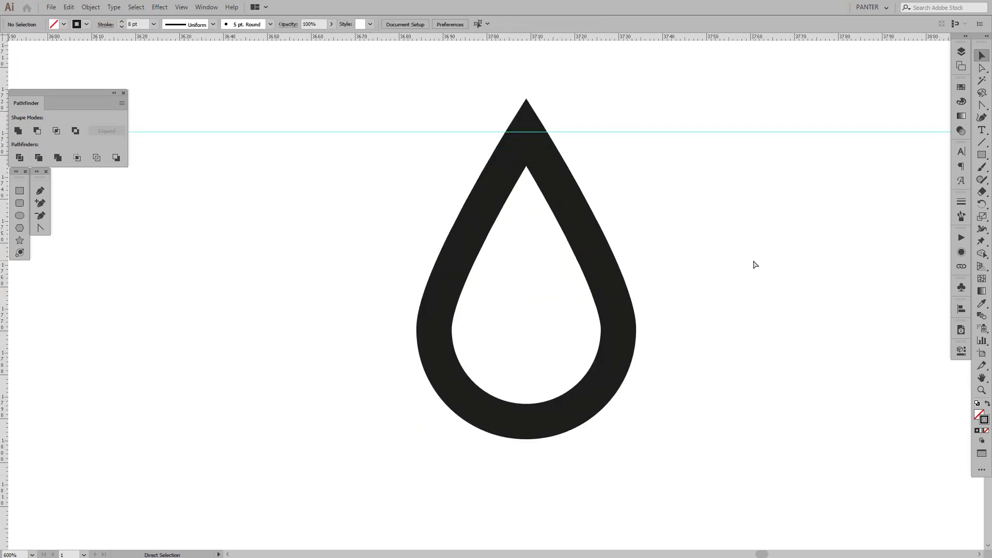
{"action": "key", "text": "ctrl+semicolon"}
Rotate the teardrop upside down so its tip points down, and move it straight down to about Y 1775 px
{"action": "left_click_drag", "start_coordinate": [756, 281], "coordinate": [522, 349]}
{"action": "scroll", "coordinate": [569, 336], "scroll_direction": "down", "scroll_amount": 1}
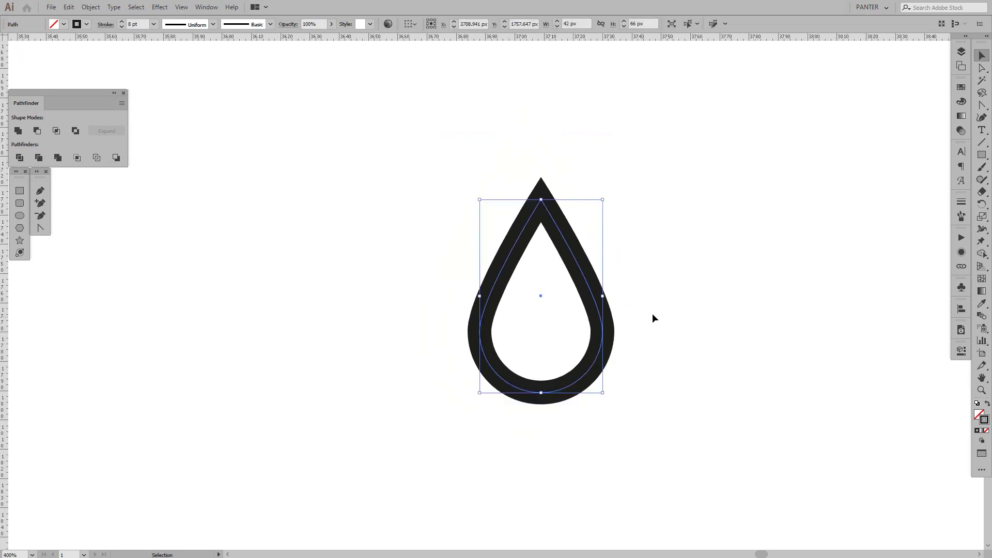
{"action": "left_click_drag", "start_coordinate": [643, 241], "coordinate": [641, 227]}
{"action": "left_click_drag", "start_coordinate": [600, 181], "coordinate": [403, 454]}
{"action": "left_click_drag", "start_coordinate": [700, 291], "coordinate": [671, 312]}
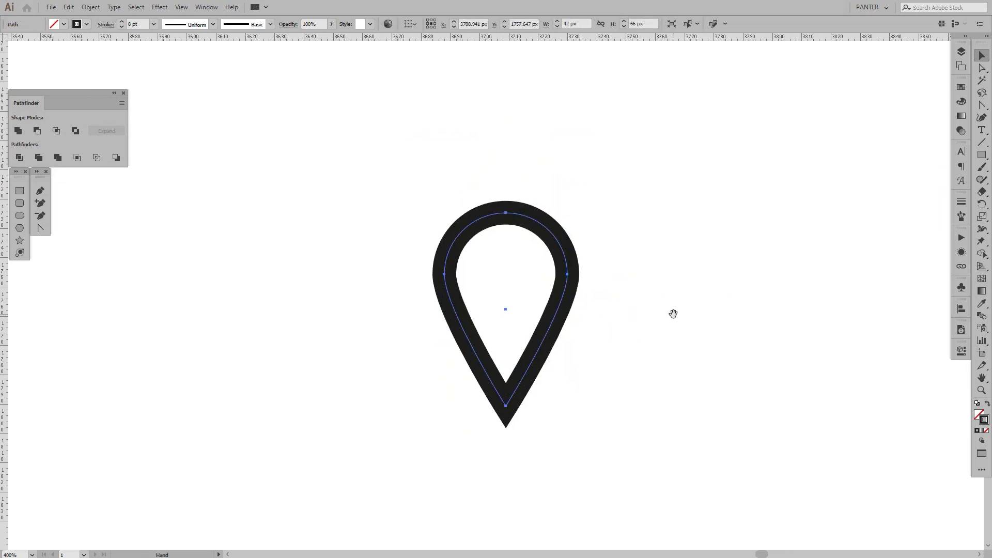
{"action": "left_click_drag", "start_coordinate": [559, 321], "coordinate": [551, 370]}
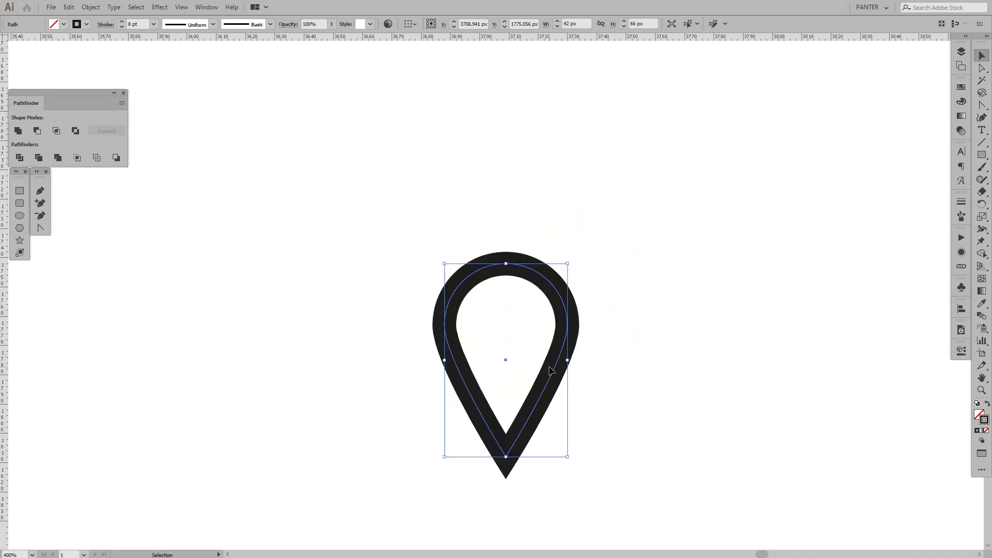
Examine the teardrop petal in the earlier six-petal flower as a reference for the new shape
{"action": "scroll", "coordinate": [550, 370], "scroll_direction": "down", "scroll_amount": 5}
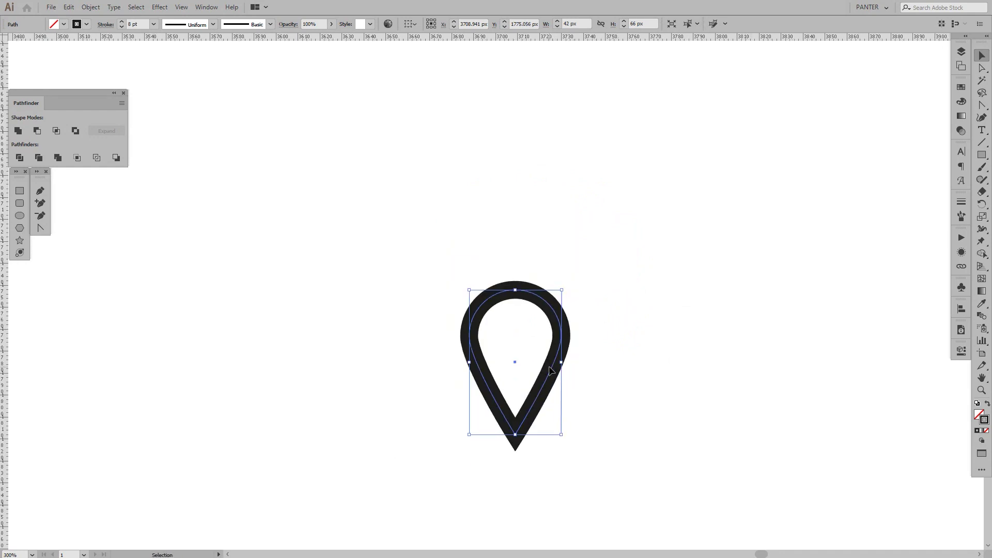
{"action": "left_click_drag", "start_coordinate": [572, 306], "coordinate": [682, 400]}
{"action": "left_click_drag", "start_coordinate": [429, 192], "coordinate": [217, 165]}
{"action": "left_click_drag", "start_coordinate": [253, 99], "coordinate": [551, 231]}
{"action": "left_click", "coordinate": [378, 126]}
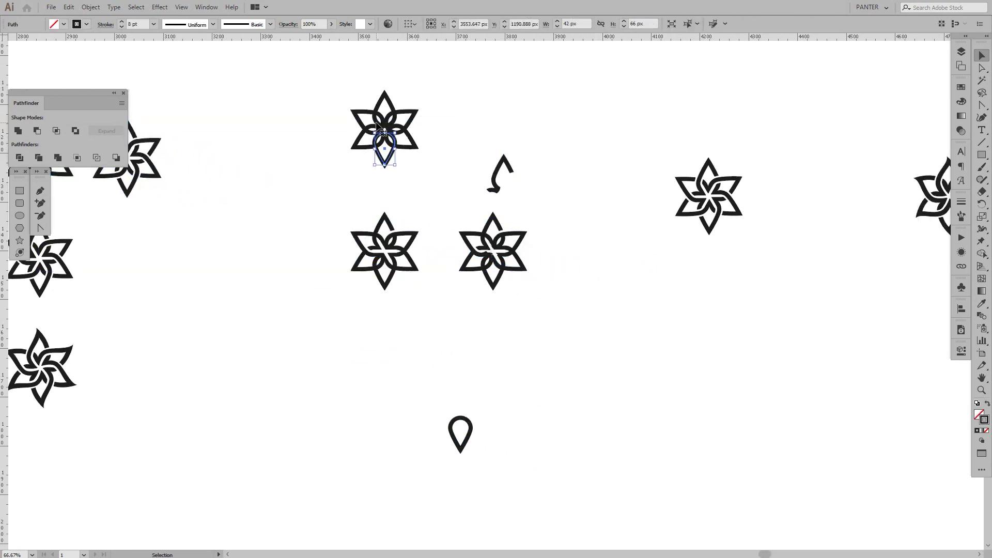
{"action": "scroll", "coordinate": [473, 472], "scroll_direction": "up", "scroll_amount": 3}
{"action": "left_click_drag", "start_coordinate": [520, 404], "coordinate": [548, 290]}
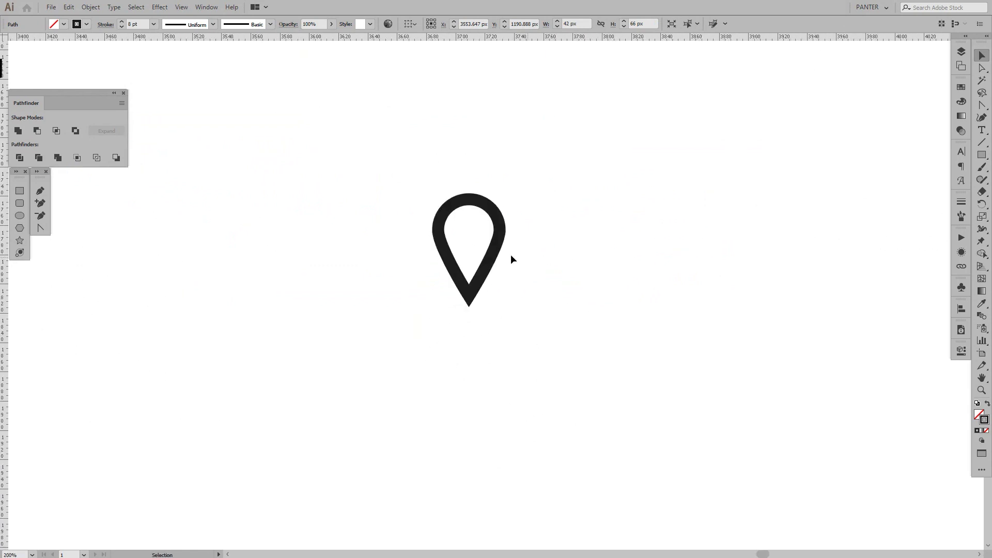
Move the new teardrop straight down to about Y 1852.5 px, keeping it selected
{"action": "left_click", "coordinate": [490, 259]}
{"action": "left_click_drag", "start_coordinate": [490, 259], "coordinate": [545, 358]}
{"action": "scroll", "coordinate": [495, 376], "scroll_direction": "up", "scroll_amount": 2}
{"action": "scroll", "coordinate": [535, 360], "scroll_direction": "down", "scroll_amount": 1}
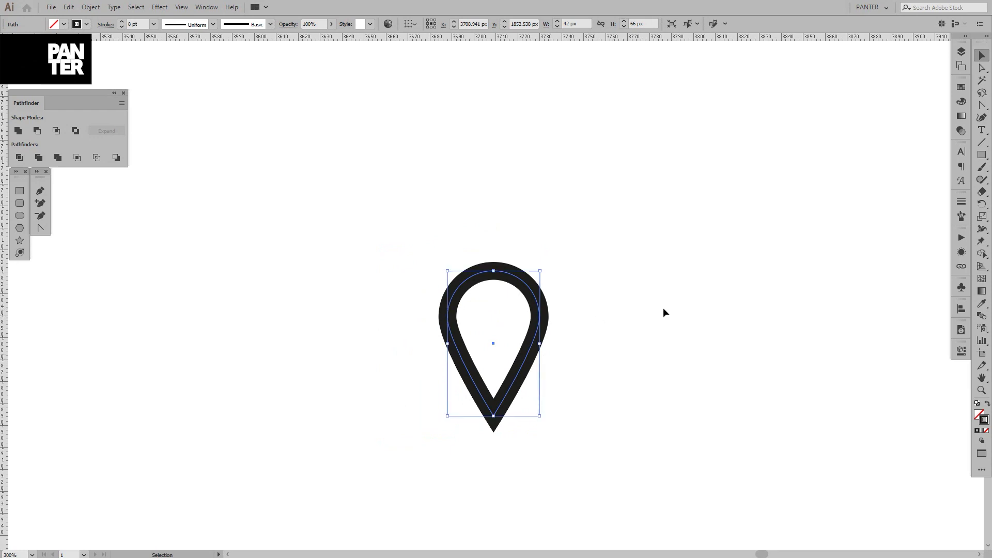
Add a Transform effect to the teardrop with preview on, 5 copies and a 60° rotation angle
{"action": "left_click", "coordinate": [159, 7]}
{"action": "mouse_move", "coordinate": [221, 94]}
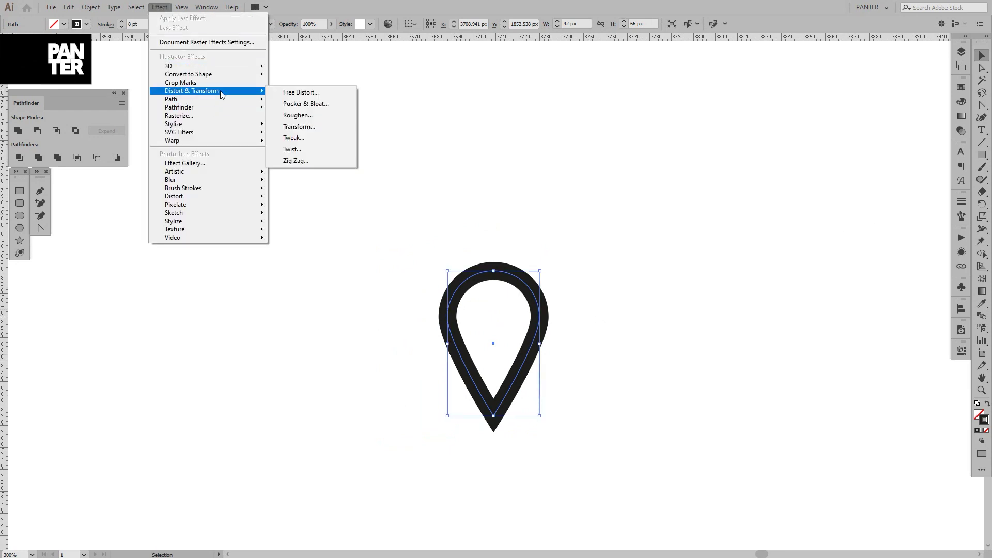
{"action": "left_click", "coordinate": [321, 131]}
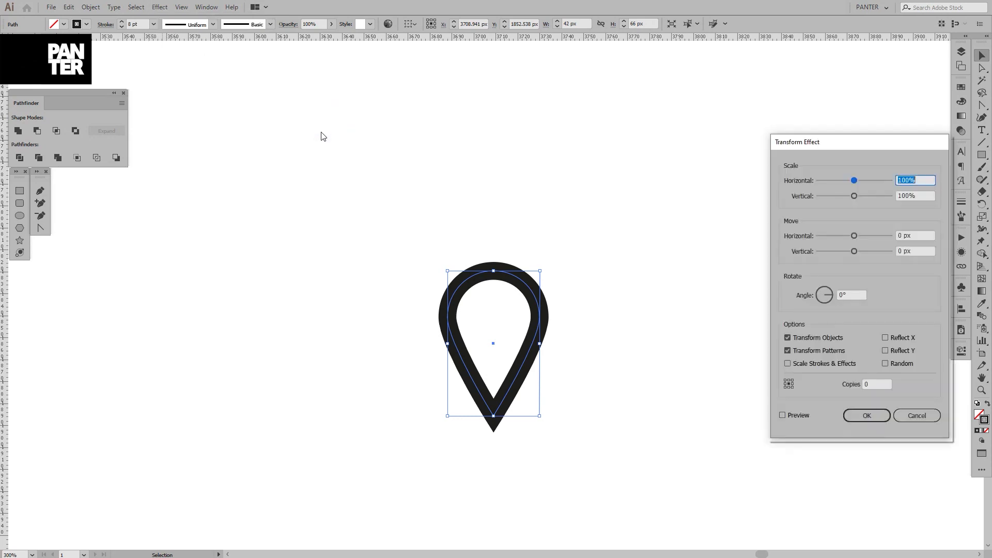
{"action": "left_click", "coordinate": [782, 415]}
{"action": "left_click", "coordinate": [876, 383]}
{"action": "key", "text": "Up"}
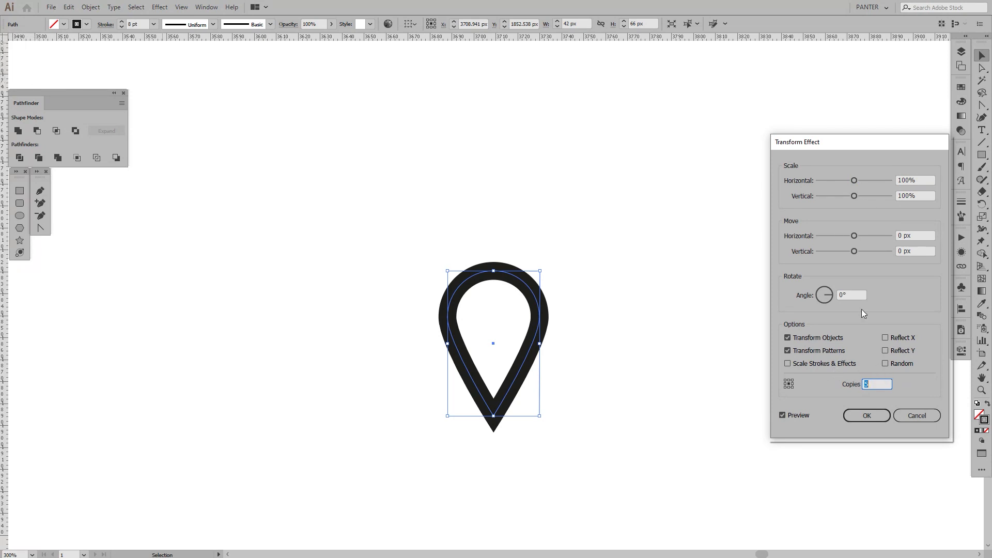
{"action": "left_click", "coordinate": [816, 295]}
{"action": "type", "text": "60"}
Set the Transform effect's move to 36 px horizontal and -21 px vertical, then apply it and deselect the flower
{"action": "left_click", "coordinate": [911, 250]}
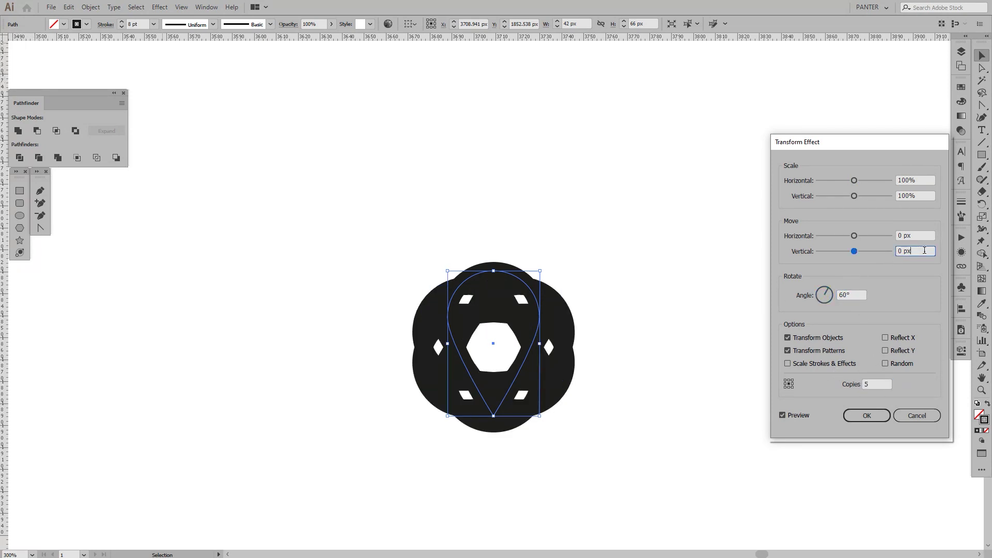
{"action": "left_click_drag", "start_coordinate": [925, 251], "coordinate": [869, 246]}
{"action": "type", "text": "-21"}
{"action": "left_click", "coordinate": [918, 236]}
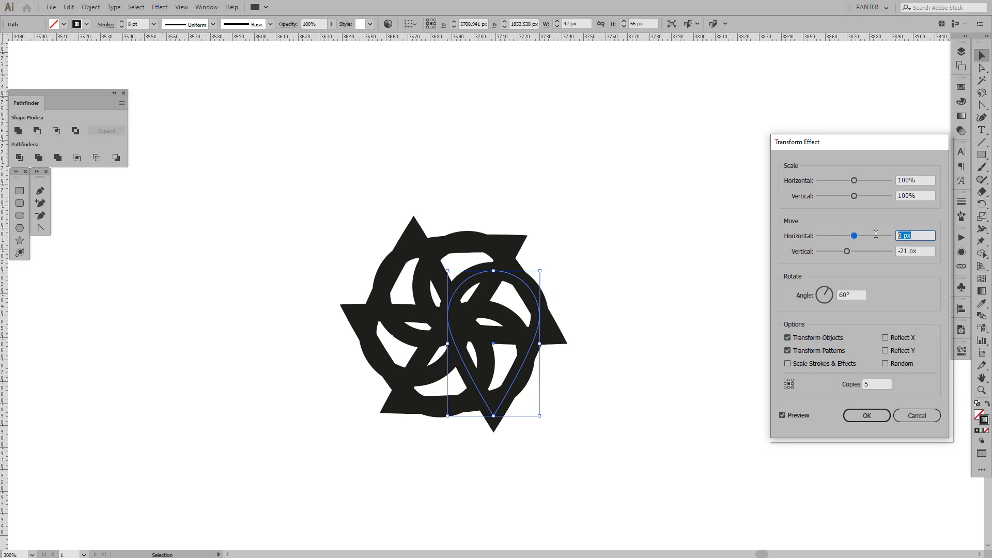
{"action": "type", "text": "36"}
{"action": "left_click", "coordinate": [924, 253]}
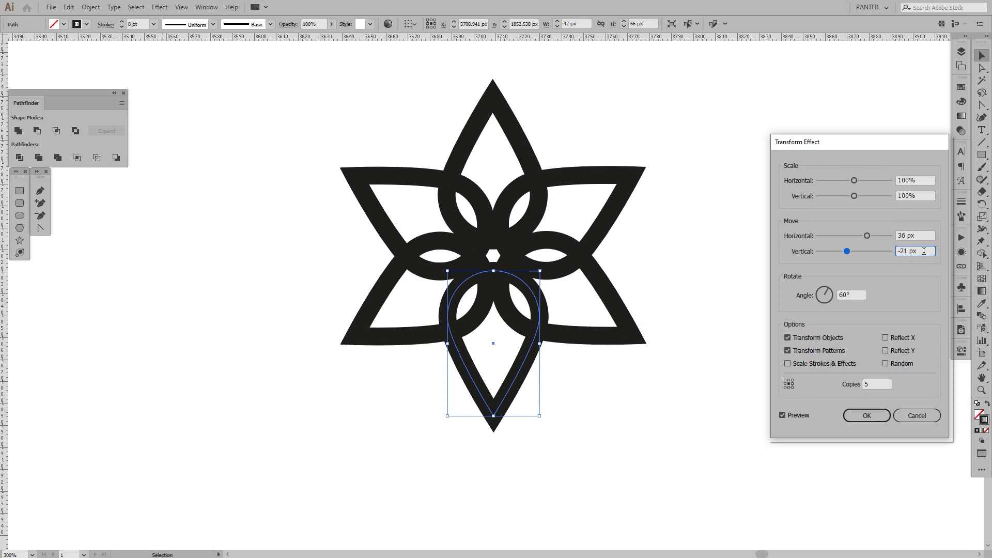
{"action": "left_click", "coordinate": [873, 417]}
{"action": "left_click", "coordinate": [717, 293]}
Duplicate the new six-petal flower straight to the right and place the copy at about X 4055 px
{"action": "scroll", "coordinate": [698, 287], "scroll_direction": "down", "scroll_amount": 2}
{"action": "left_click_drag", "start_coordinate": [652, 283], "coordinate": [414, 268]}
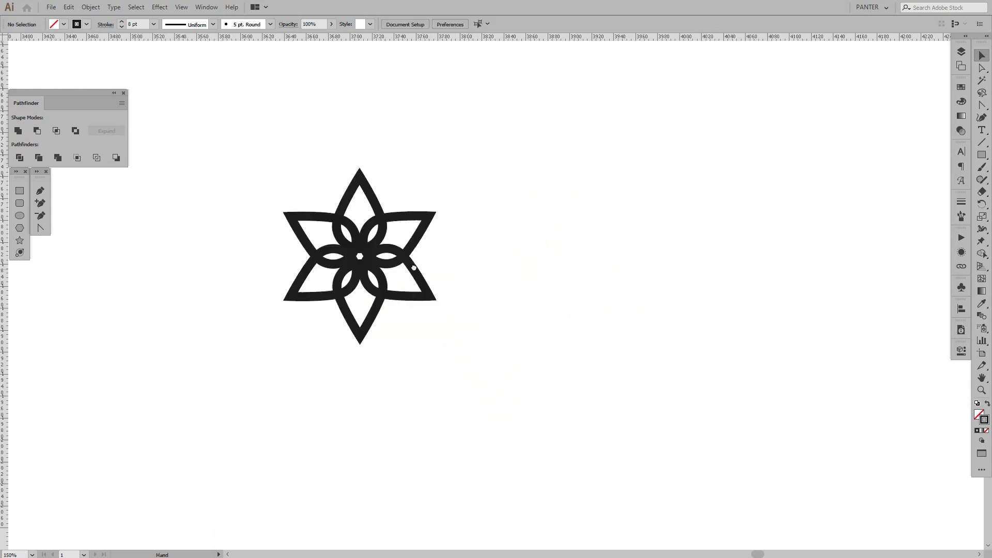
{"action": "left_click", "coordinate": [302, 276]}
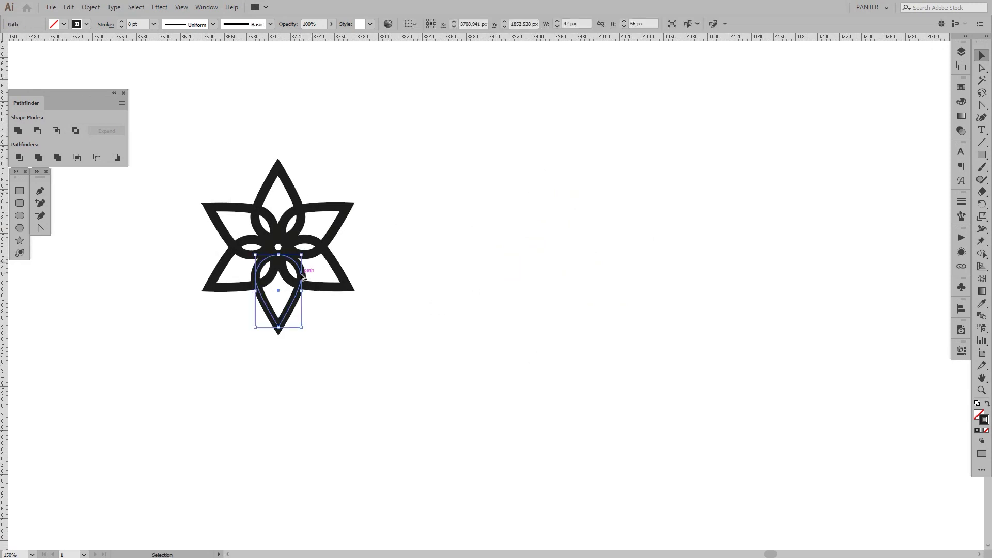
{"action": "scroll", "coordinate": [295, 264], "scroll_direction": "up", "scroll_amount": 2}
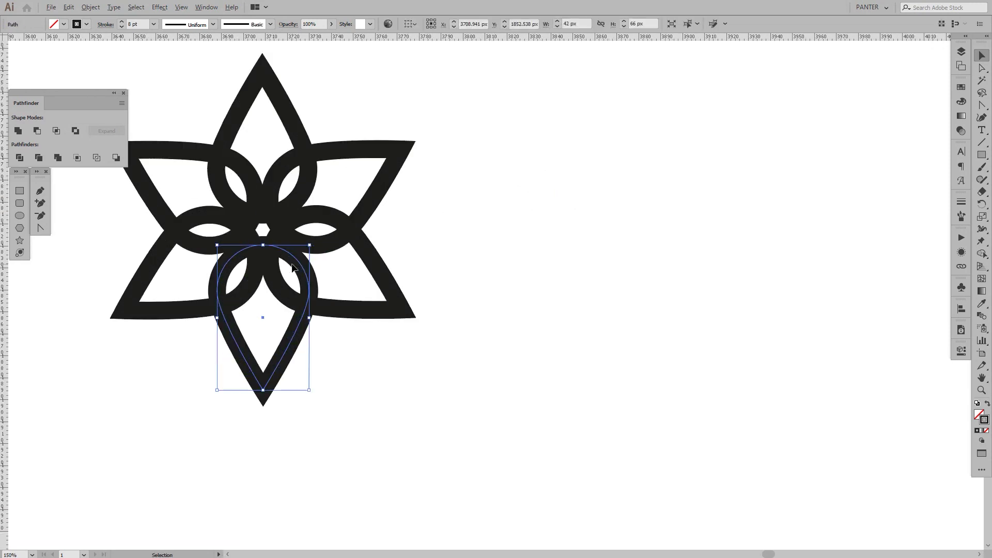
{"action": "scroll", "coordinate": [303, 265], "scroll_direction": "down", "scroll_amount": 1}
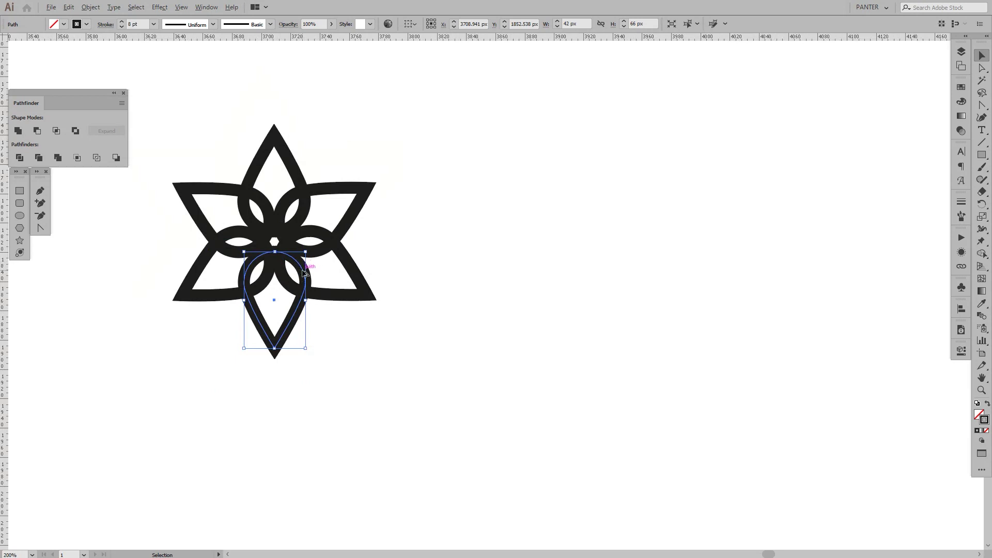
{"action": "left_click_drag", "start_coordinate": [304, 273], "coordinate": [745, 270]}
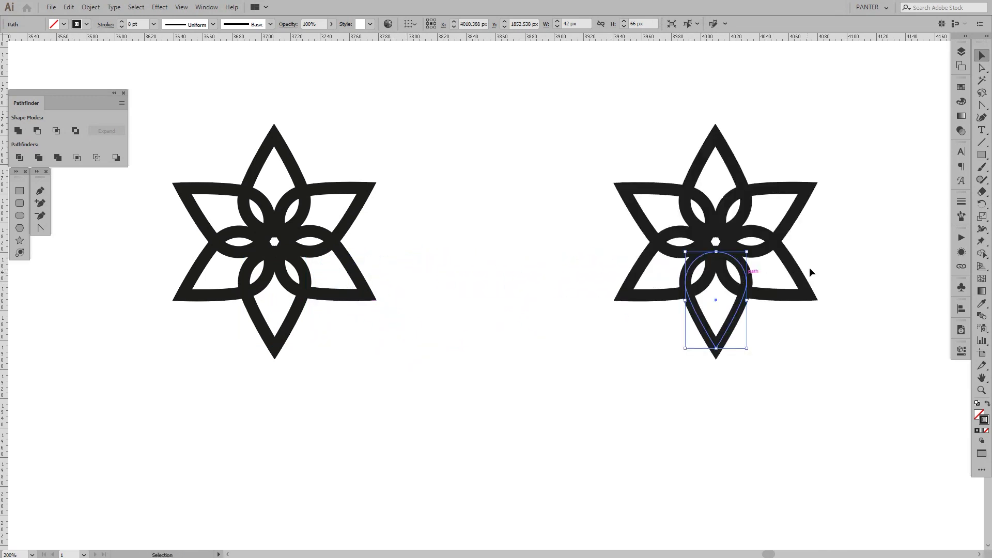
{"action": "left_click_drag", "start_coordinate": [811, 272], "coordinate": [437, 261]}
{"action": "left_click_drag", "start_coordinate": [375, 274], "coordinate": [436, 269]}
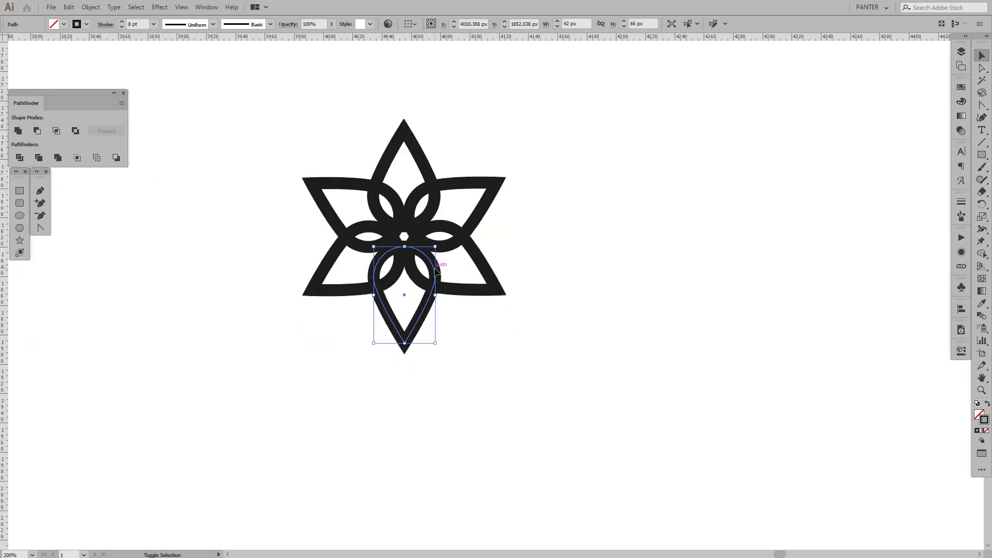
Expand the appearance of the copied flower and move it straight right to about X 4214 px
{"action": "left_click", "coordinate": [96, 9]}
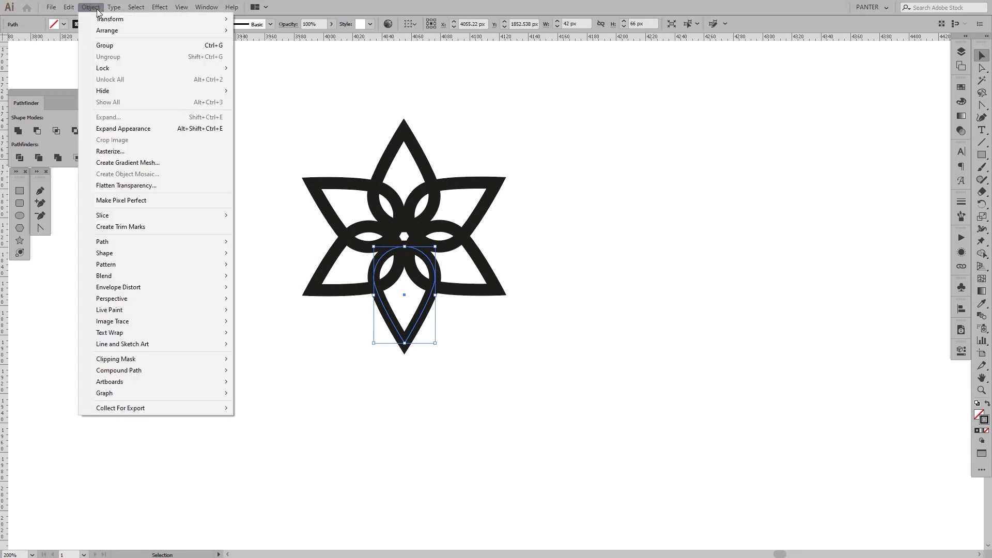
{"action": "left_click", "coordinate": [141, 132]}
{"action": "left_click_drag", "start_coordinate": [327, 163], "coordinate": [200, 153]}
{"action": "scroll", "coordinate": [480, 188], "scroll_direction": "up", "scroll_amount": 1}
{"action": "scroll", "coordinate": [200, 153], "scroll_direction": "down", "scroll_amount": 1}
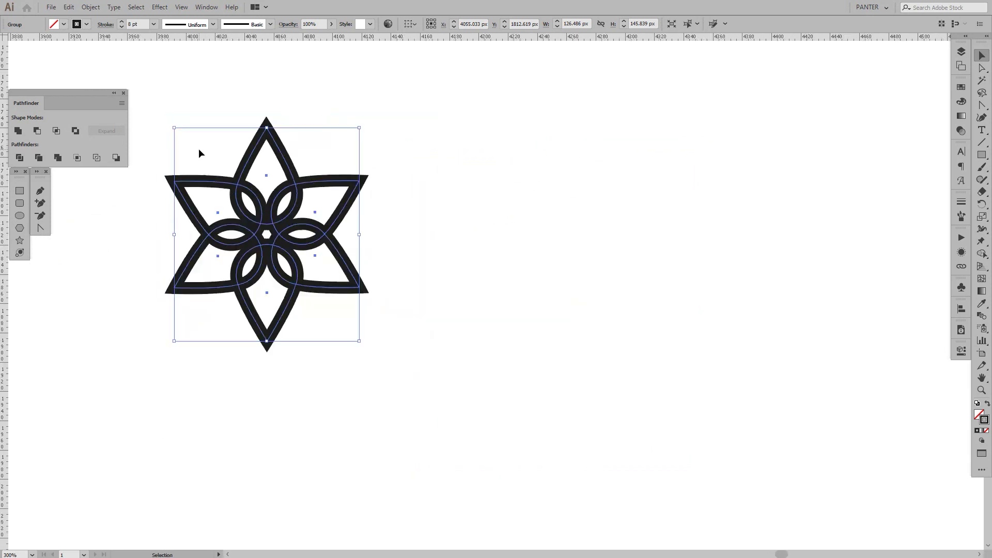
{"action": "left_click_drag", "start_coordinate": [337, 222], "coordinate": [569, 226]}
{"action": "key", "text": "ctrl+equal"}
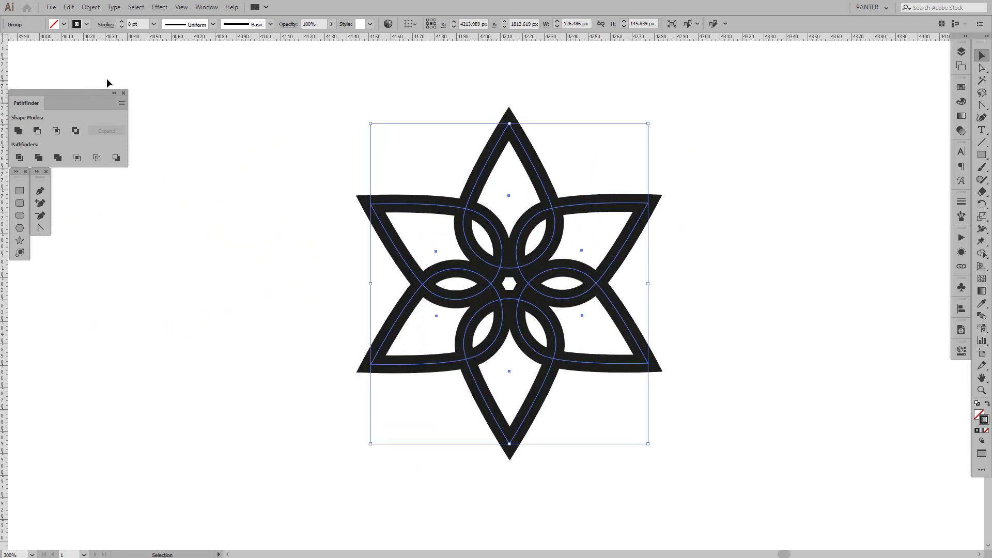
Expand the strokes of the copied flower into filled outlines, and deselect it
{"action": "left_click", "coordinate": [89, 8]}
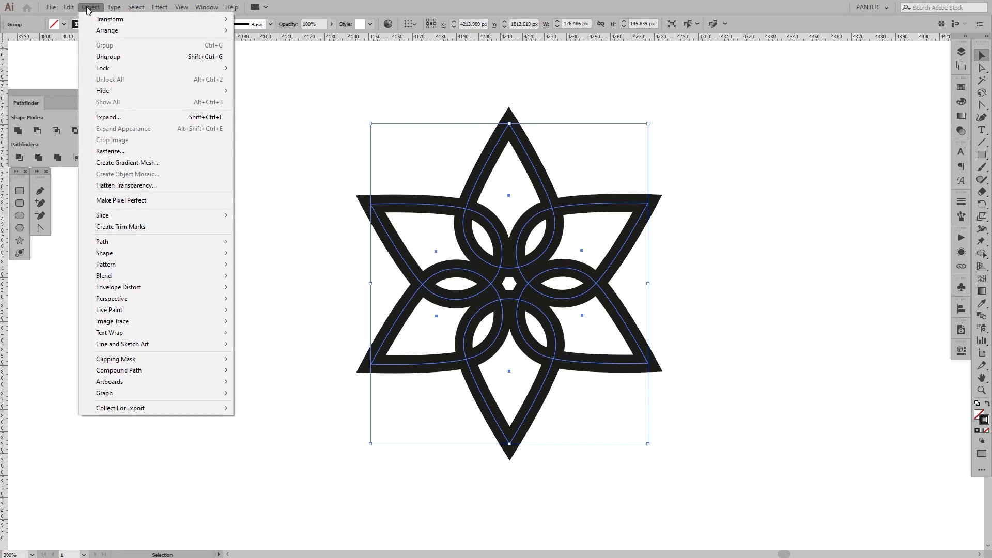
{"action": "left_click", "coordinate": [119, 122]}
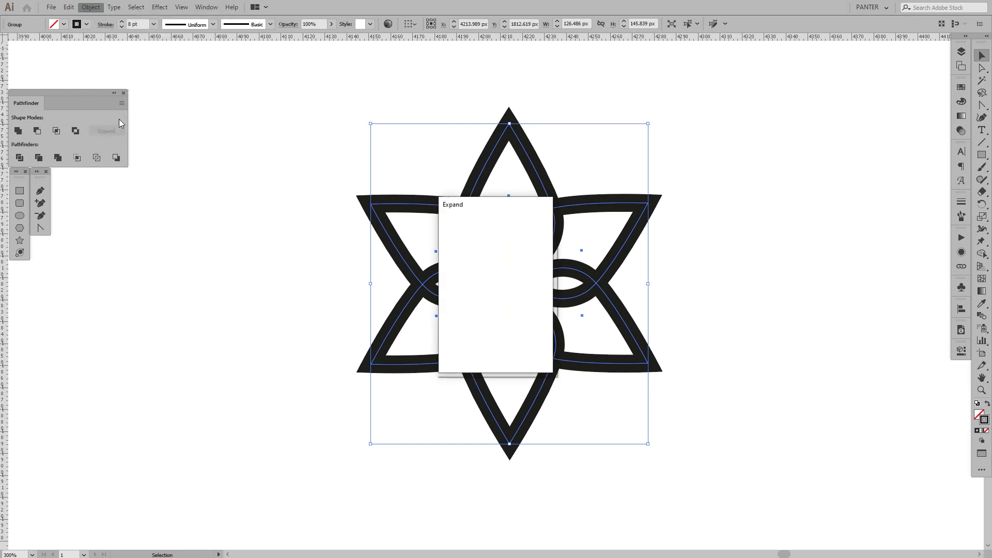
{"action": "left_click", "coordinate": [471, 351]}
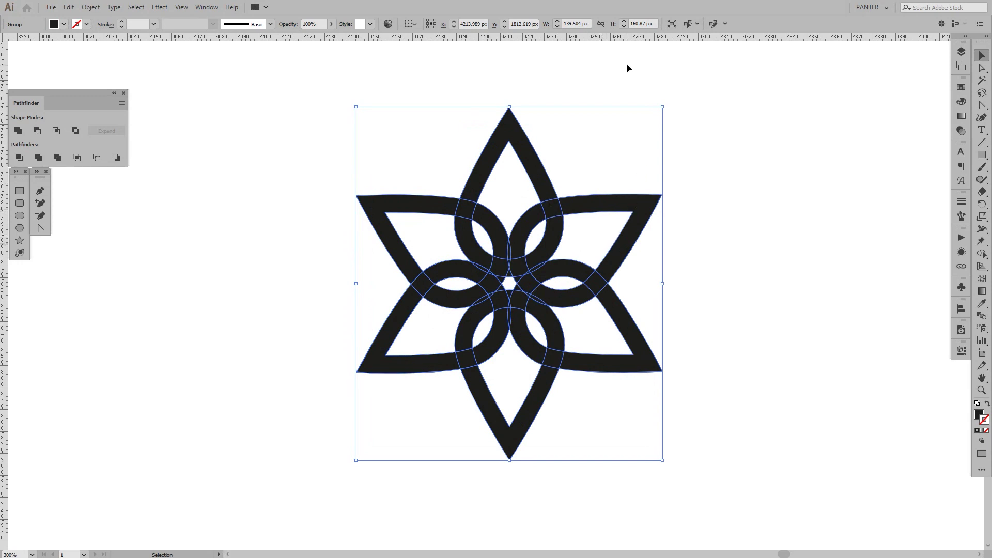
{"action": "scroll", "coordinate": [482, 189], "scroll_direction": "up", "scroll_amount": 2}
{"action": "left_click", "coordinate": [519, 180]}
Ungroup the expanded flower repeatedly until its six petals are separate compound paths
{"action": "left_click_drag", "start_coordinate": [518, 180], "coordinate": [518, 212]}
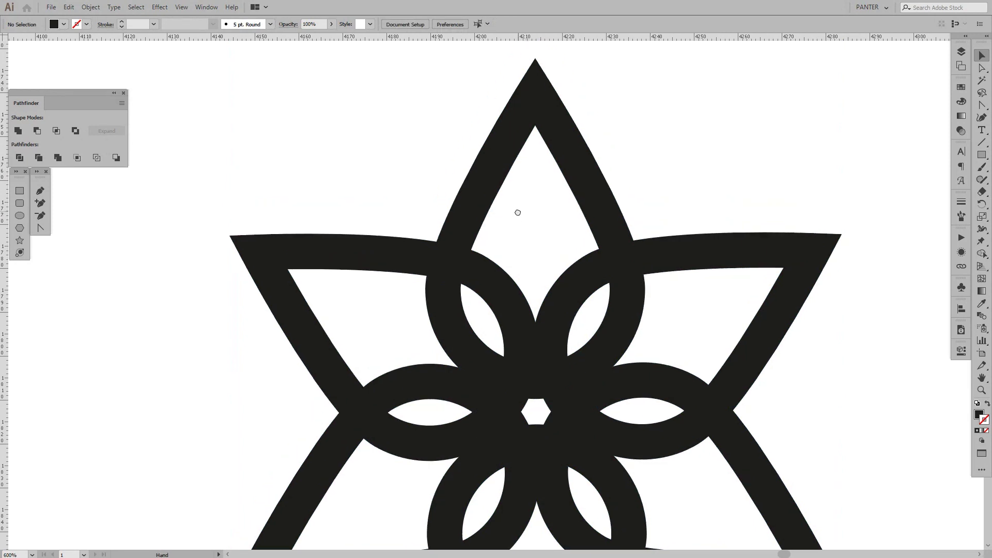
{"action": "scroll", "coordinate": [519, 215], "scroll_direction": "down", "scroll_amount": 1}
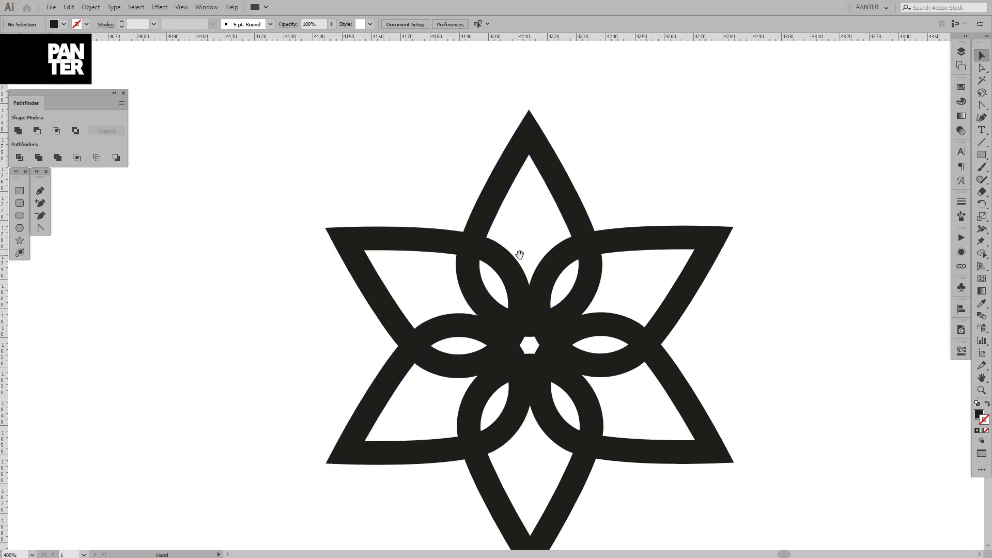
{"action": "left_click_drag", "start_coordinate": [520, 255], "coordinate": [522, 222]}
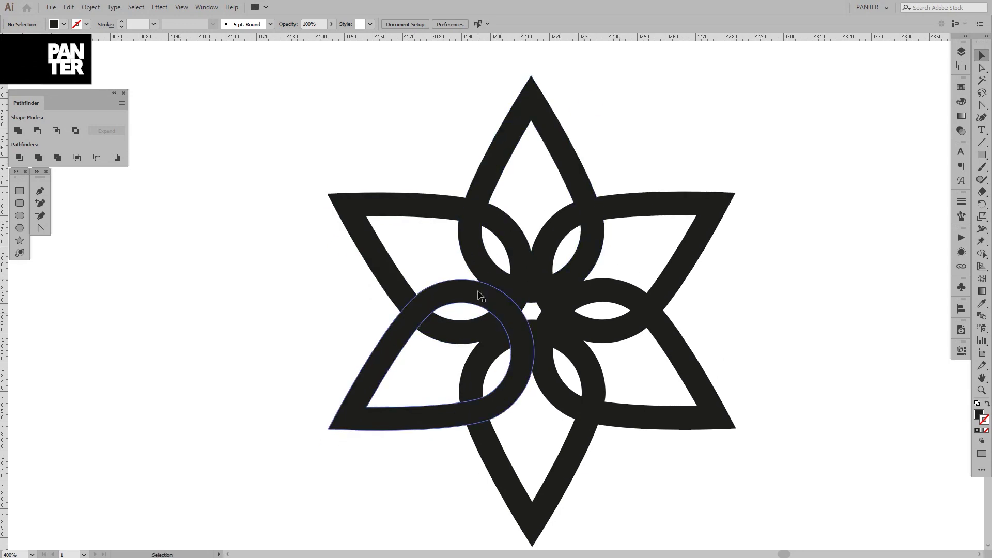
{"action": "left_click_drag", "start_coordinate": [389, 151], "coordinate": [642, 240]}
{"action": "right_click", "coordinate": [642, 237]}
{"action": "left_click", "coordinate": [680, 326]}
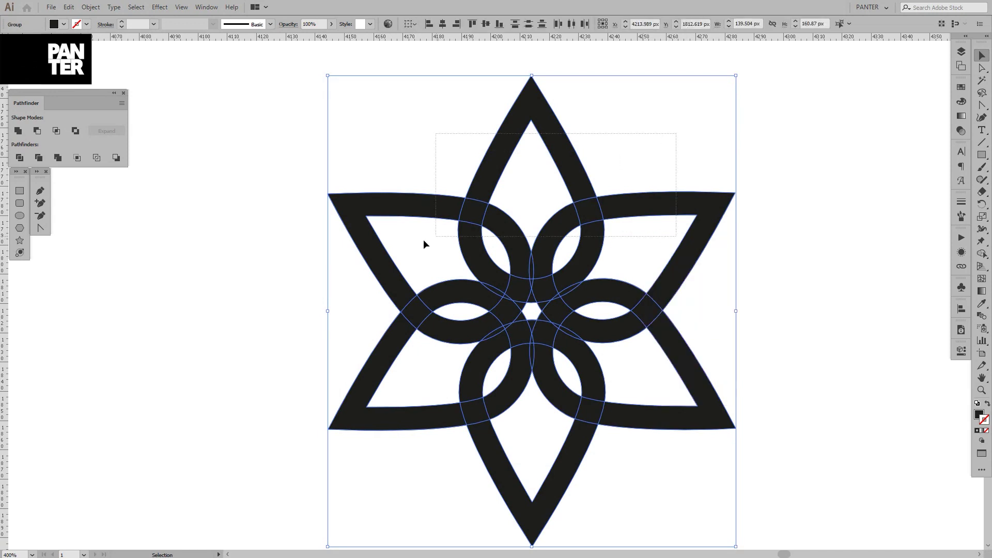
{"action": "left_click", "coordinate": [471, 247]}
{"action": "right_click", "coordinate": [585, 241]}
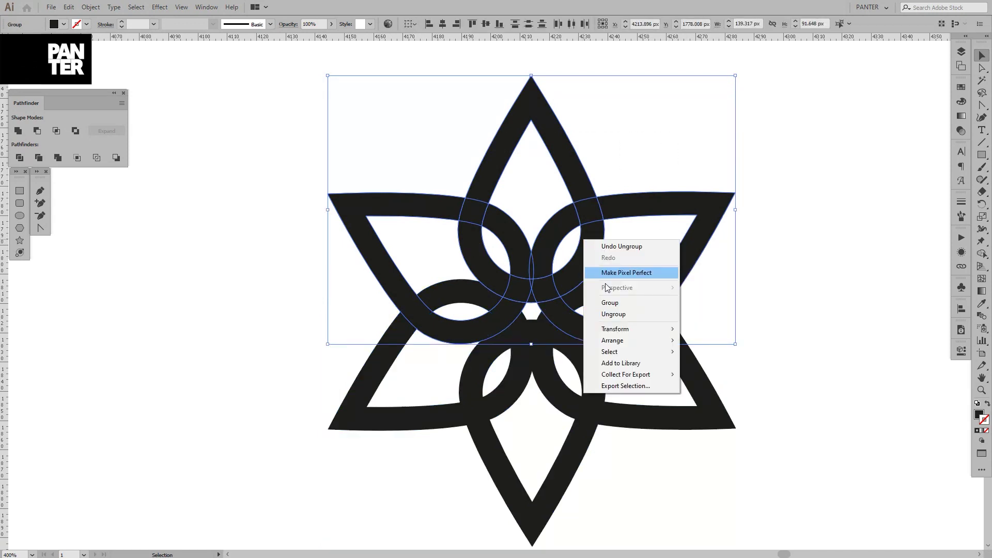
{"action": "left_click", "coordinate": [630, 314]}
{"action": "right_click", "coordinate": [583, 243]}
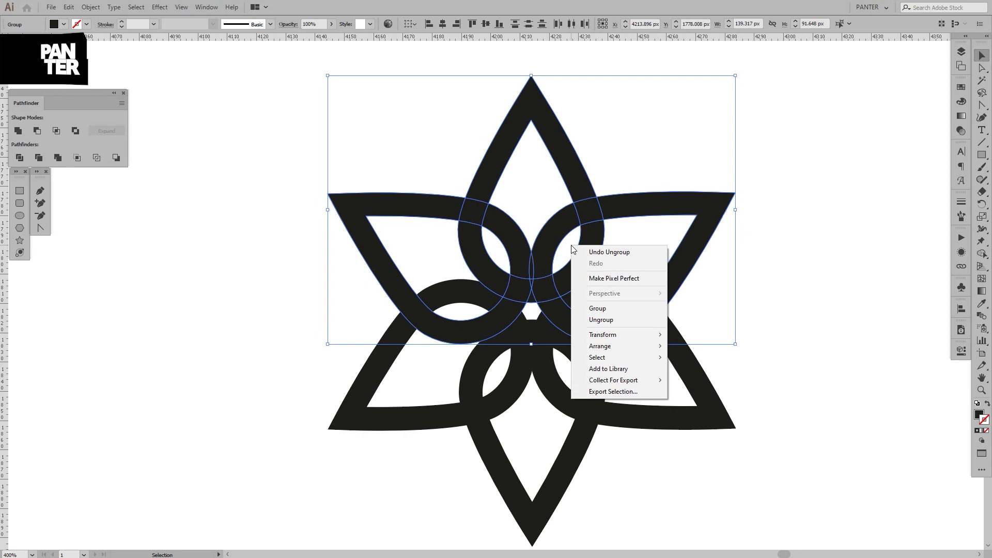
{"action": "left_click", "coordinate": [615, 321]}
Pick the upper-right petal on its own to check the ungrouping, and select the three upper petals together
{"action": "left_click", "coordinate": [620, 230]}
{"action": "left_click", "coordinate": [619, 209]}
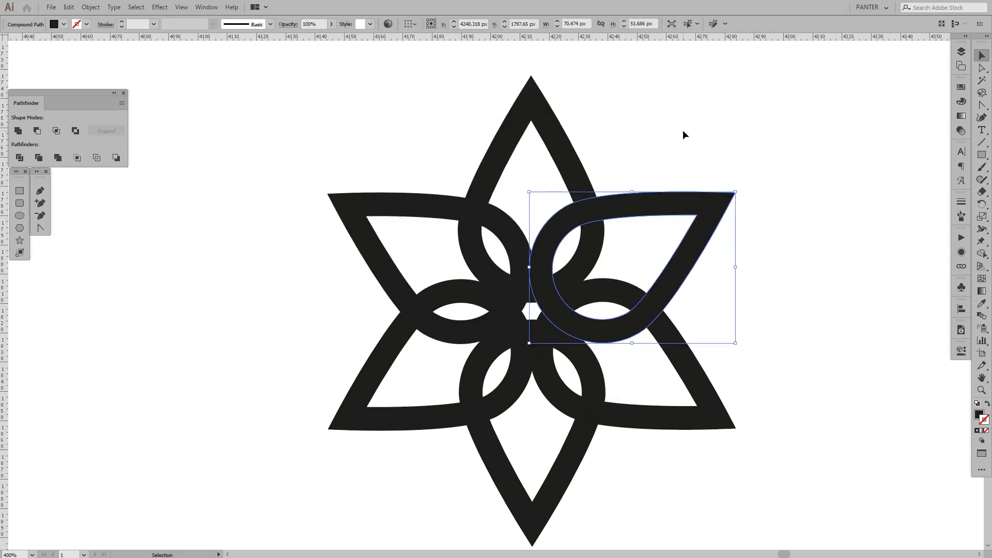
{"action": "left_click_drag", "start_coordinate": [684, 130], "coordinate": [414, 228]}
{"action": "right_click", "coordinate": [575, 228]}
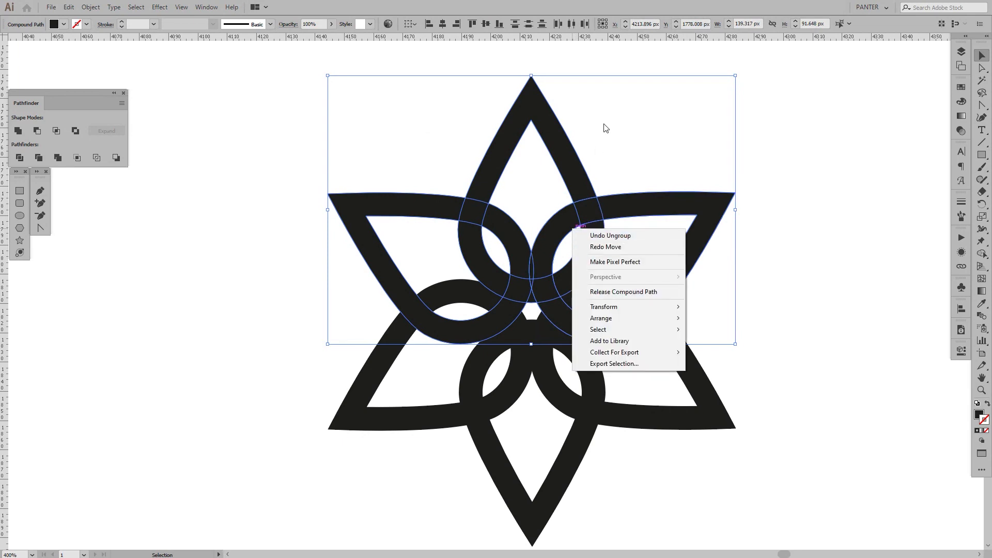
{"action": "left_click", "coordinate": [641, 147]}
{"action": "left_click_drag", "start_coordinate": [642, 147], "coordinate": [455, 227]}
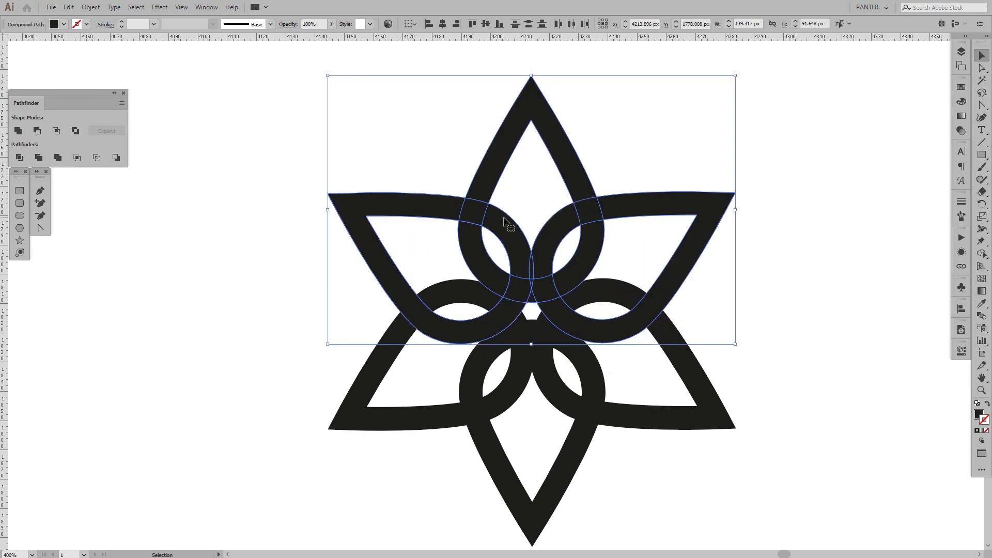
Offset the paths of the three selected upper petals by 4 px using Offset Path with preview on
{"action": "left_click", "coordinate": [94, 8]}
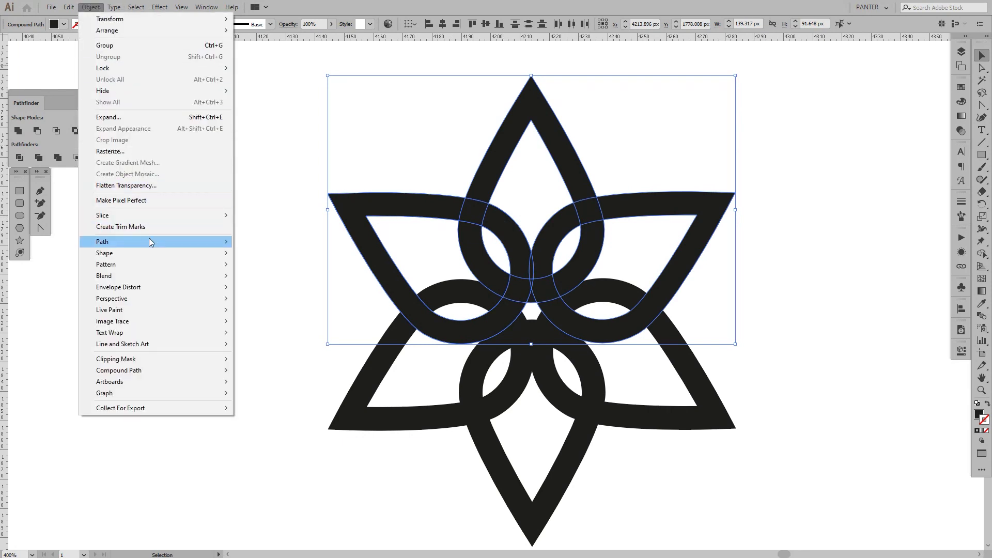
{"action": "mouse_move", "coordinate": [149, 241]}
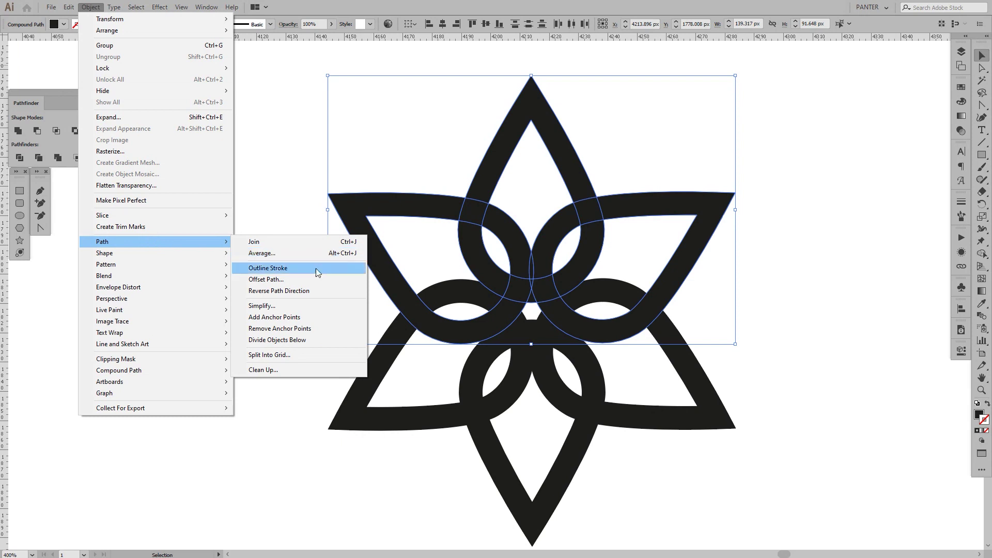
{"action": "left_click", "coordinate": [303, 280]}
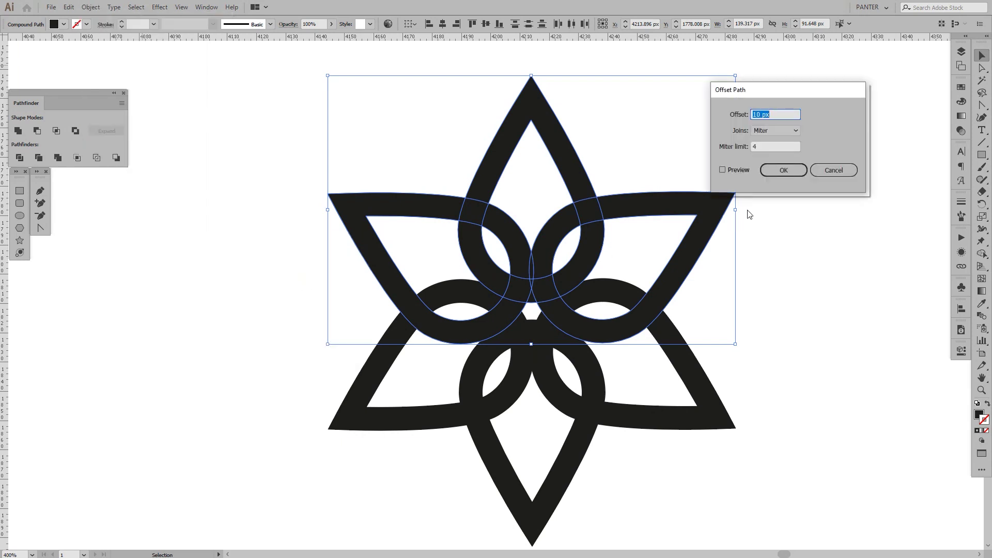
{"action": "left_click", "coordinate": [722, 171]}
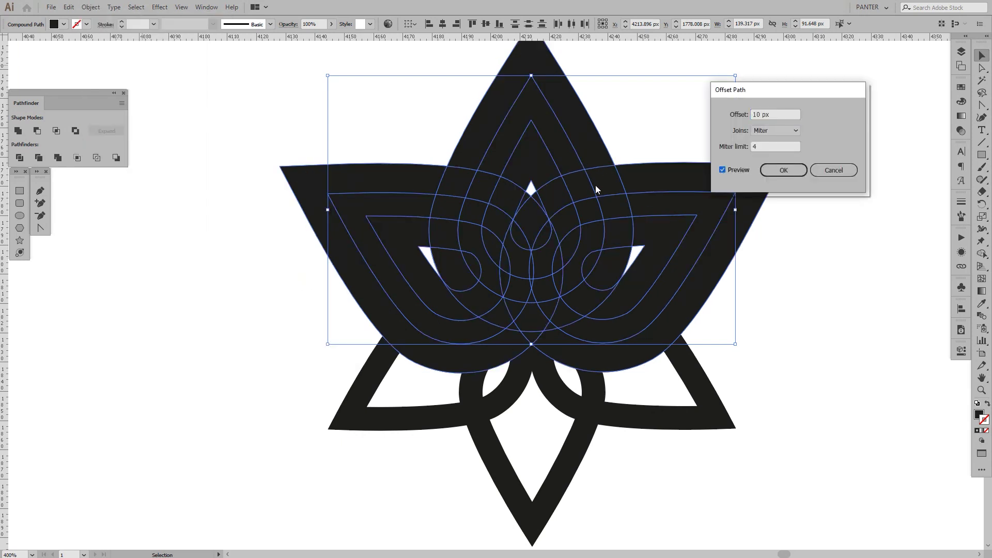
{"action": "left_click", "coordinate": [770, 114]}
{"action": "key", "text": "Down"}
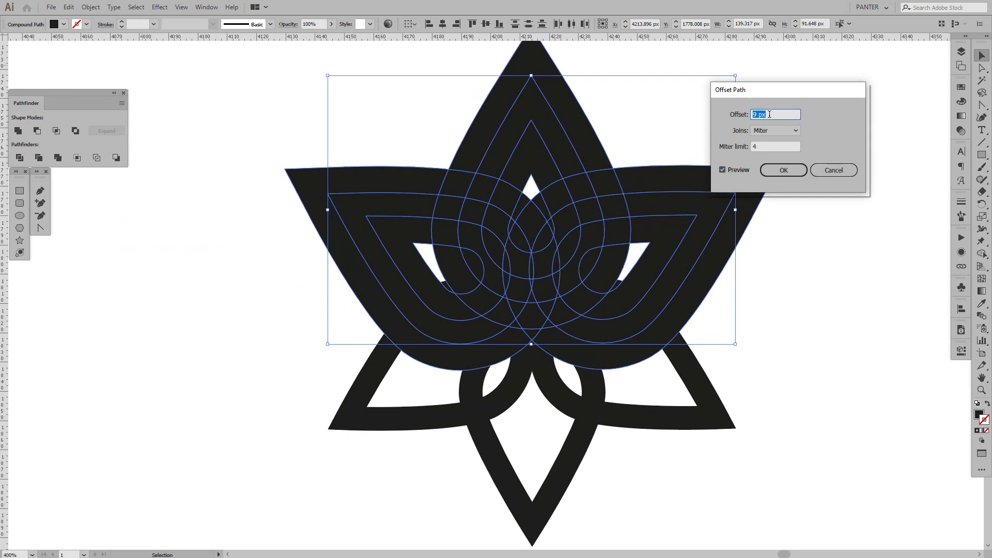
{"action": "key", "text": "Down"}
{"action": "key", "text": "Down"}
{"action": "key", "text": "Down"}
{"action": "key", "text": "Down"}
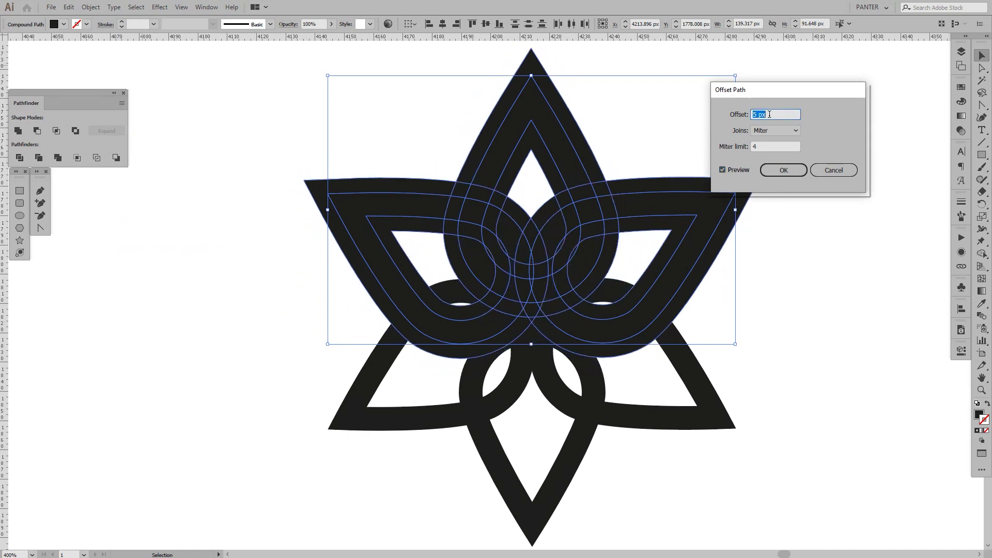
{"action": "key", "text": "Down"}
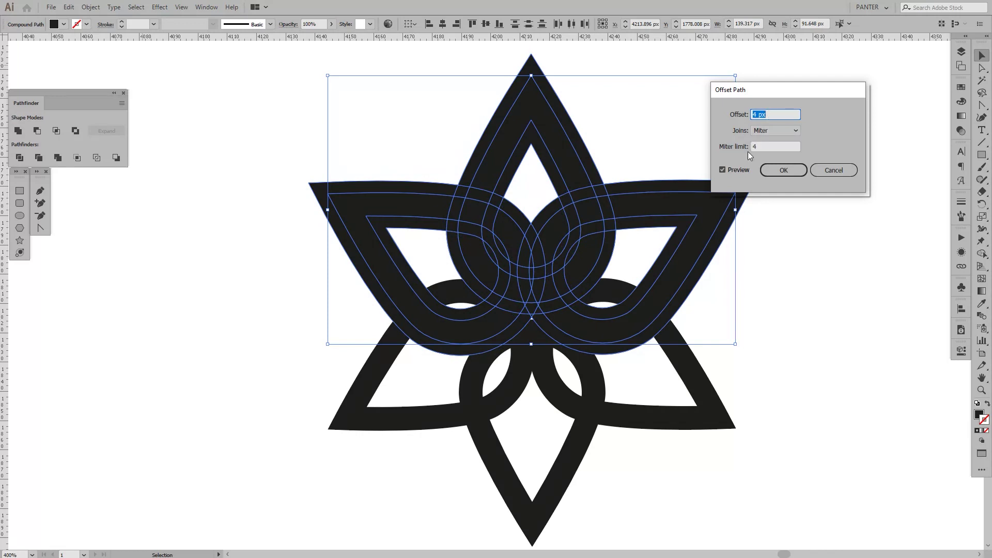
{"action": "left_click", "coordinate": [763, 146]}
{"action": "left_click", "coordinate": [781, 171]}
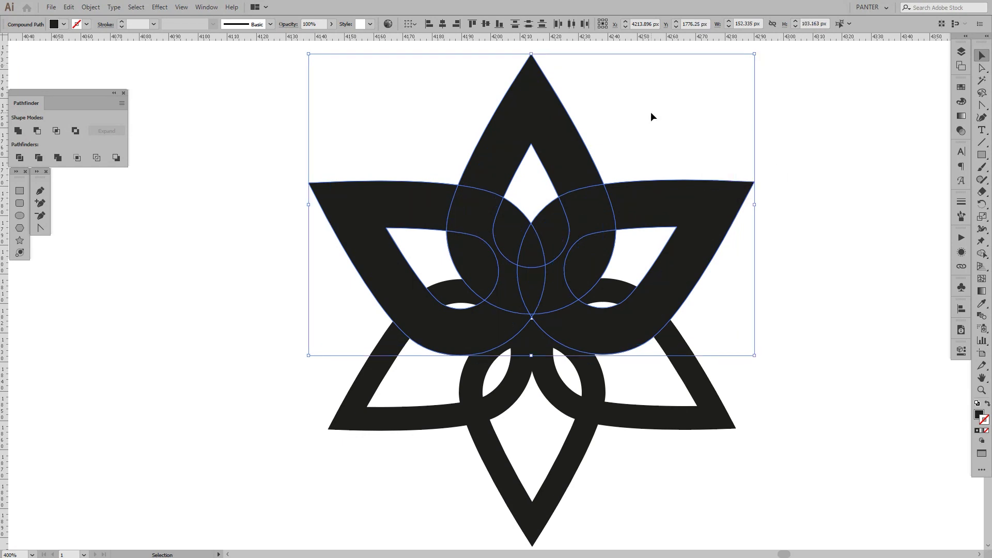
Reselect the three upper petals with their offset outlines, and add the lower-left petal to the selection
{"action": "left_click_drag", "start_coordinate": [650, 112], "coordinate": [429, 233]}
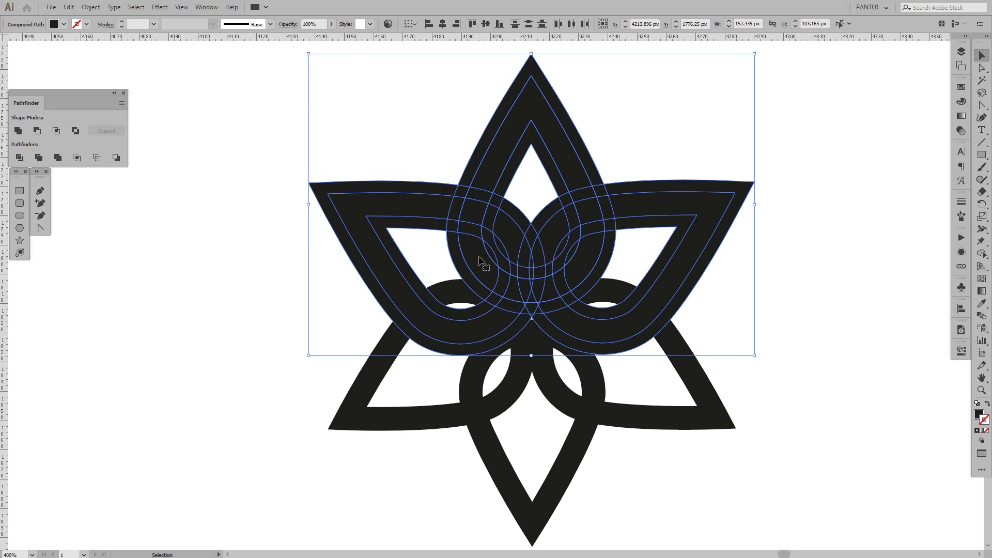
{"action": "left_click_drag", "start_coordinate": [376, 143], "coordinate": [404, 170]}
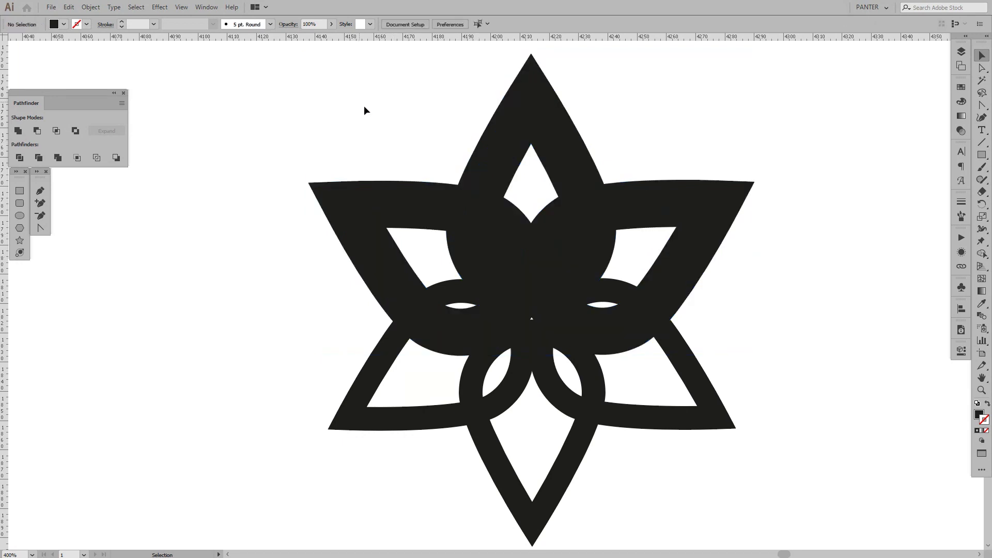
{"action": "left_click_drag", "start_coordinate": [359, 102], "coordinate": [660, 223]}
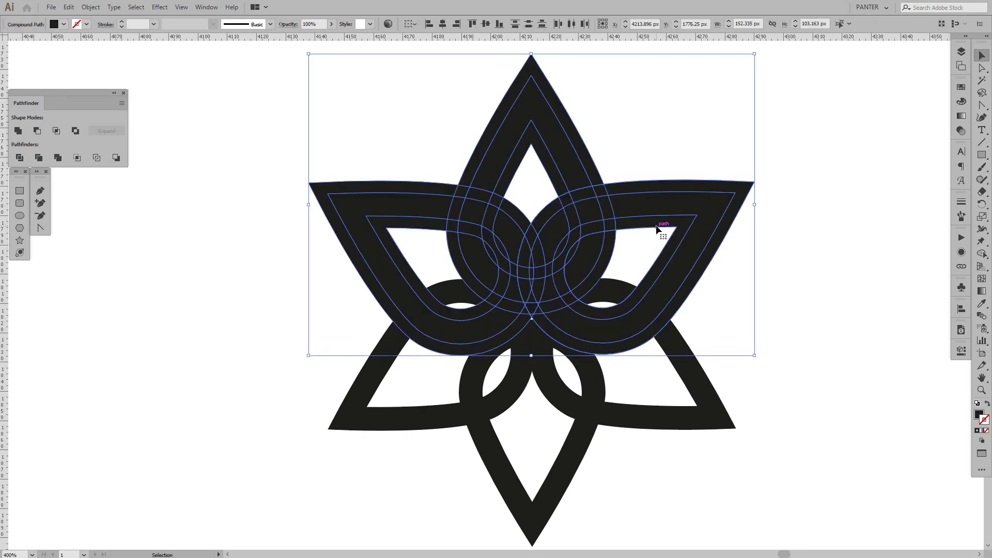
{"action": "left_click", "coordinate": [394, 337], "text": "shift"}
{"action": "left_click", "coordinate": [394, 337], "text": "shift"}
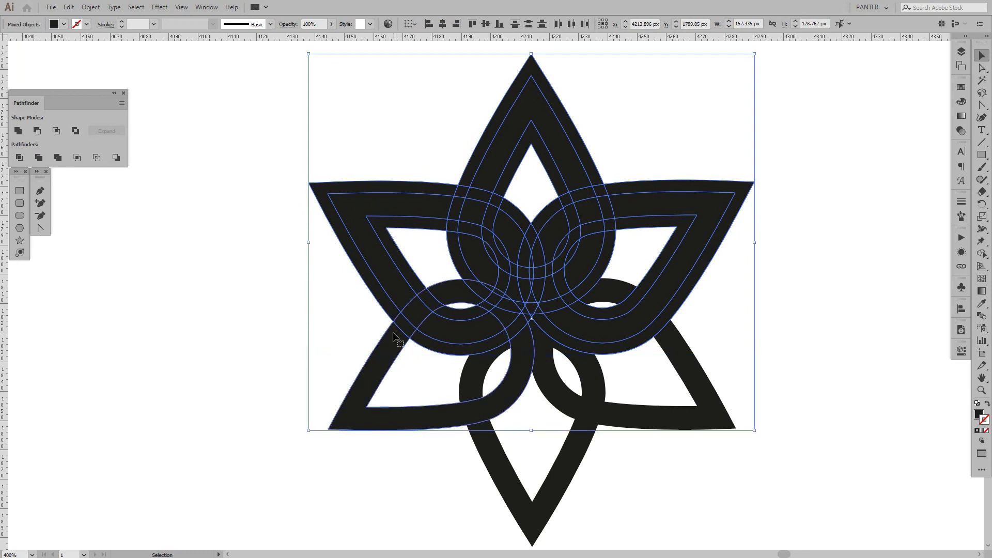
Cut gaps with the Shape Builder by subtracting the top petal's strip at the upper-right petal and the lower-left petal's strip at the upper-left petal
{"action": "scroll", "coordinate": [436, 328], "scroll_direction": "down", "scroll_amount": 2}
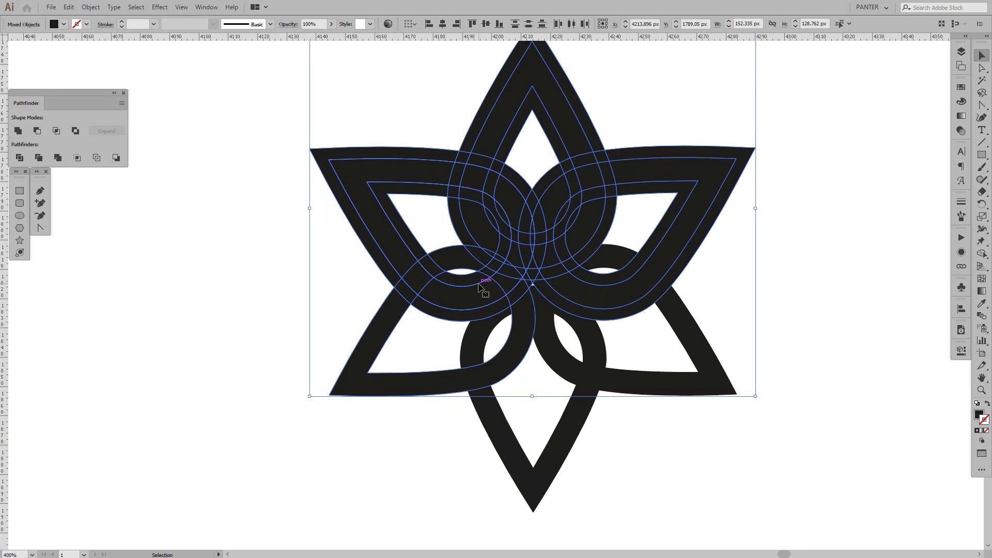
{"action": "scroll", "coordinate": [479, 284], "scroll_direction": "up", "scroll_amount": 3}
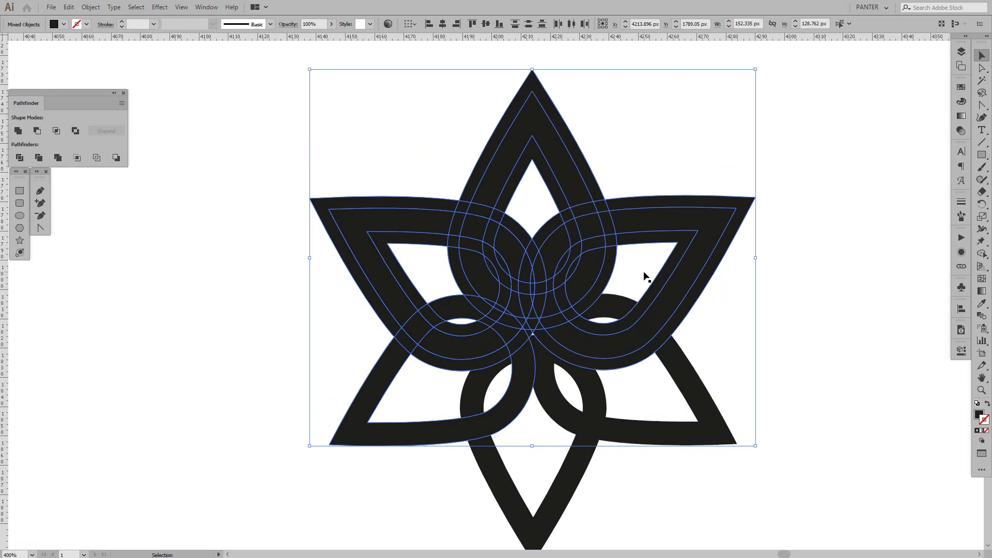
{"action": "key", "text": "shift+m"}
{"action": "left_click", "coordinate": [984, 253]}
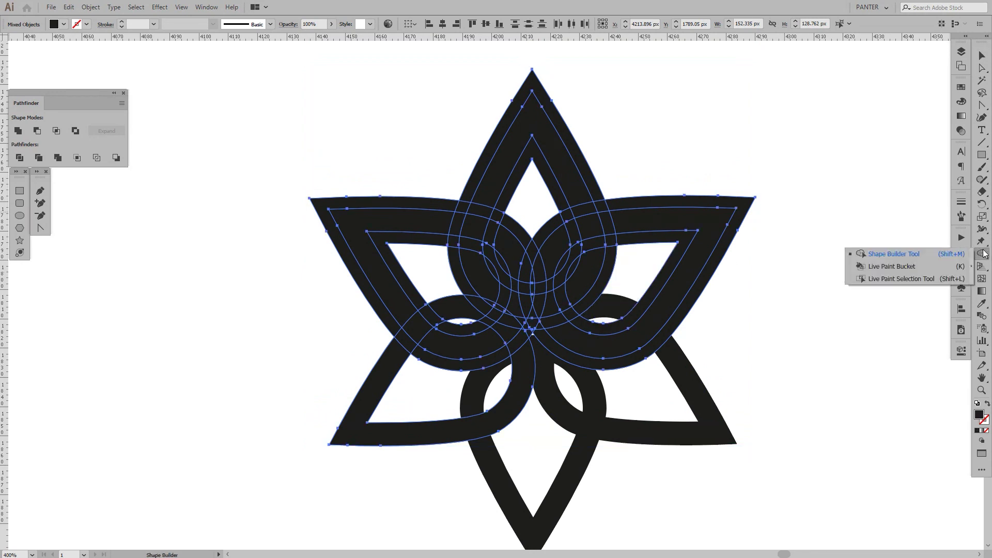
{"action": "left_click", "coordinate": [911, 259]}
{"action": "left_click_drag", "start_coordinate": [681, 248], "coordinate": [646, 253]}
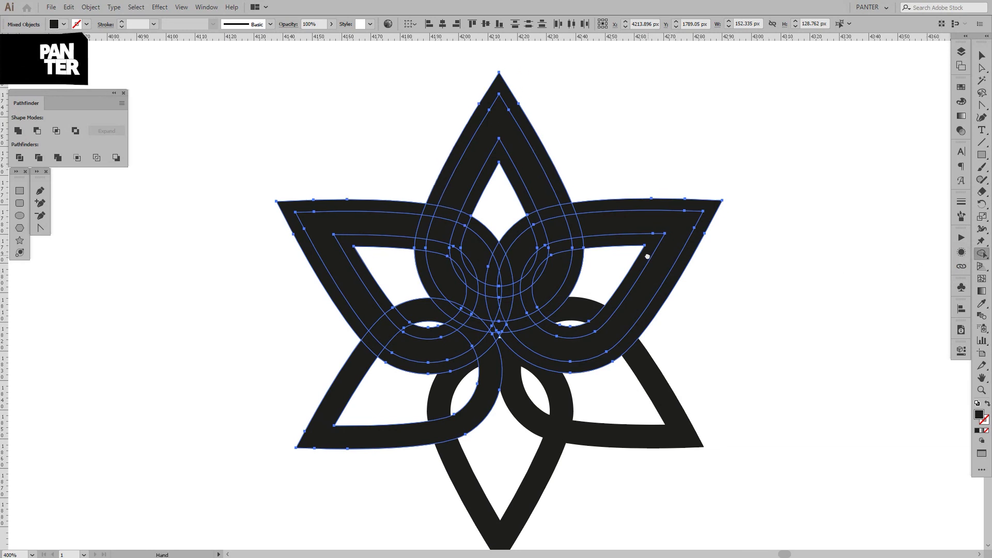
{"action": "scroll", "coordinate": [525, 211], "scroll_direction": "up", "scroll_amount": 1}
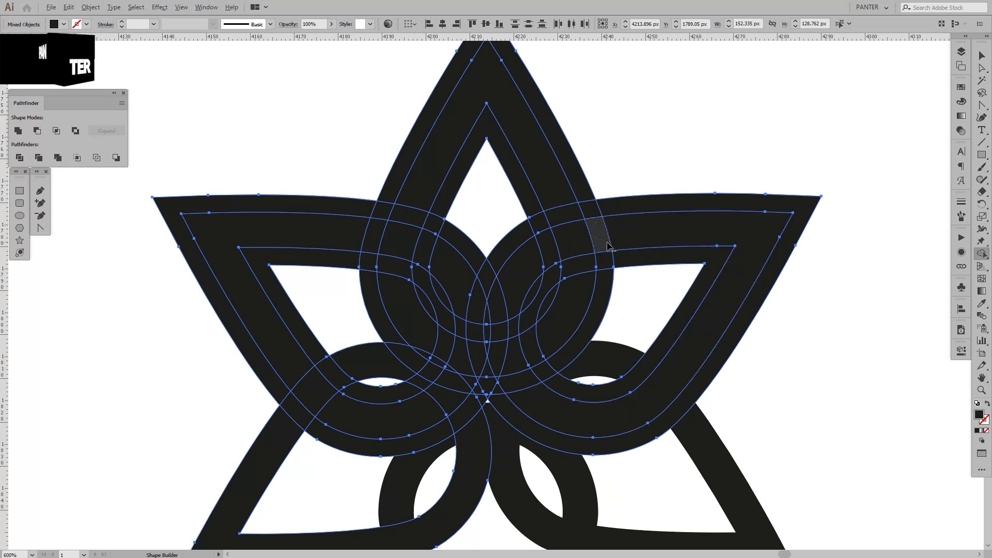
{"action": "left_click", "coordinate": [571, 219], "text": "alt"}
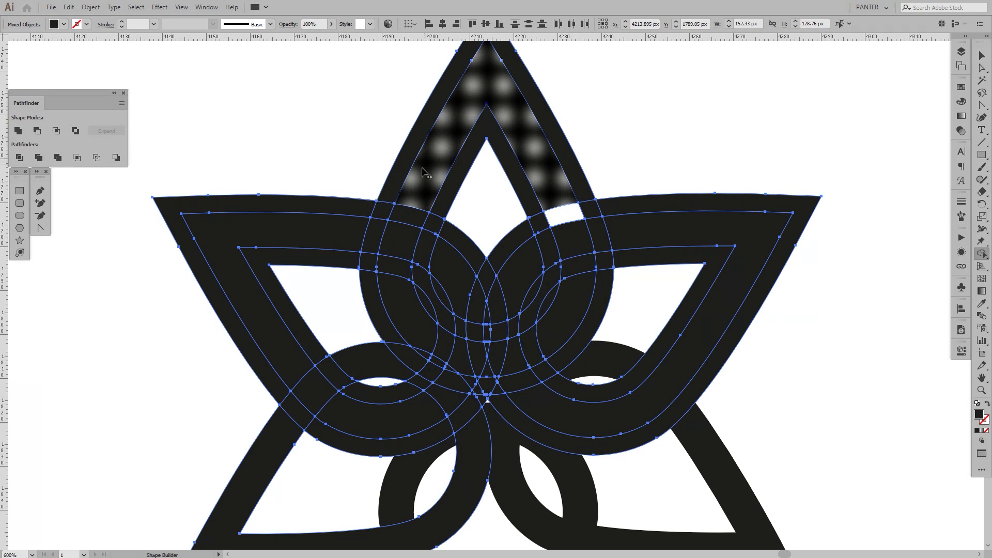
{"action": "left_click", "coordinate": [408, 208]}
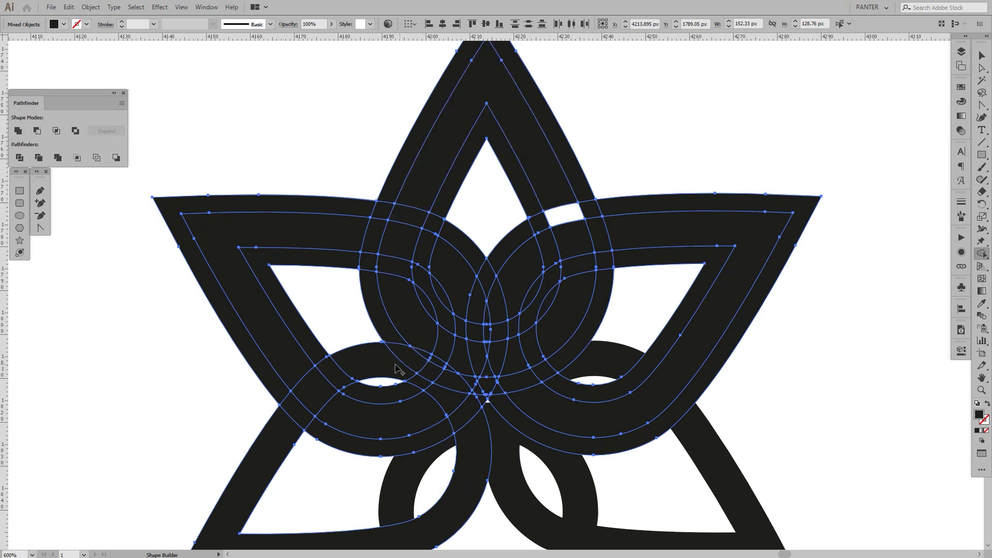
{"action": "left_click", "coordinate": [339, 382]}
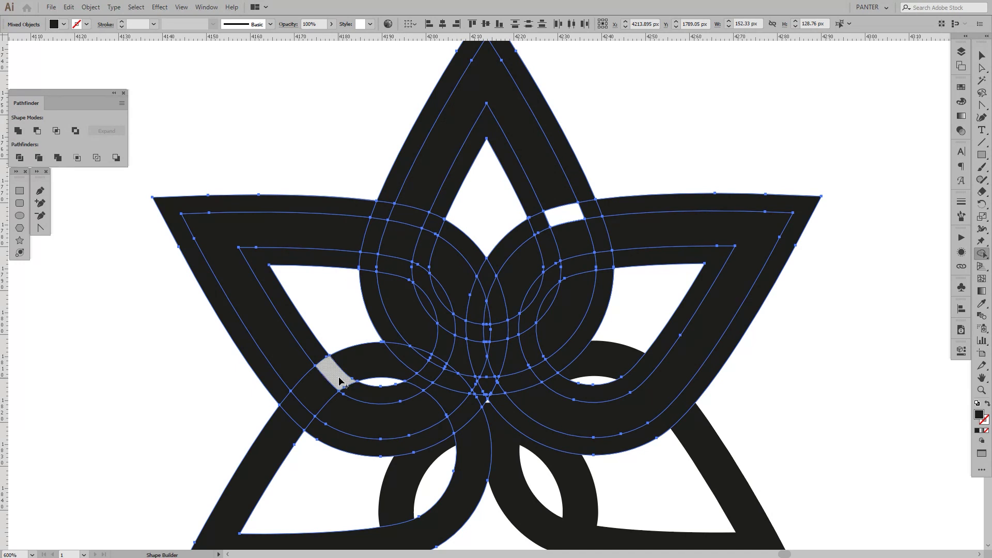
{"action": "key", "text": "v"}
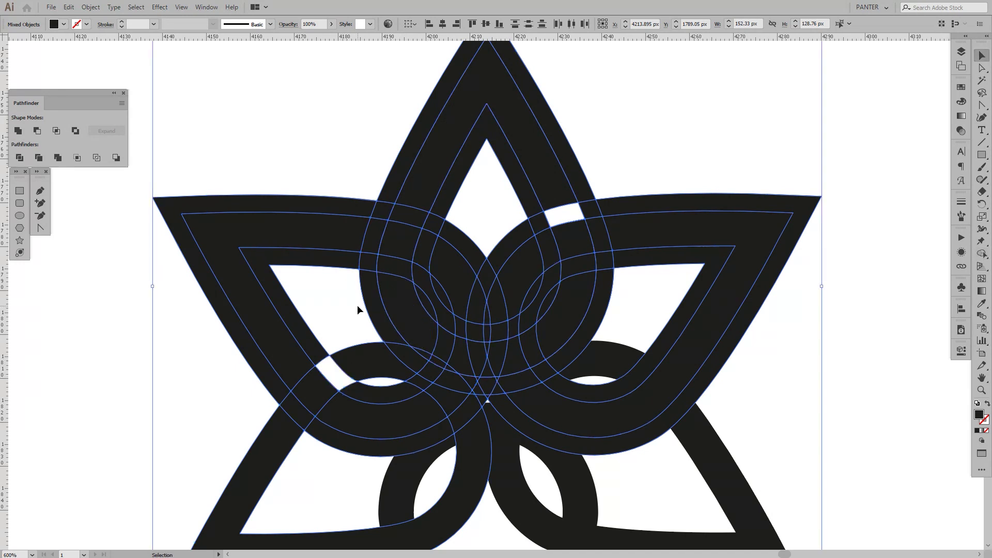
Select only the three upper petals with their offset outlines, release their compound paths, and deselect them
{"action": "left_click", "coordinate": [356, 305]}
{"action": "scroll", "coordinate": [357, 305], "scroll_direction": "down", "scroll_amount": 2}
{"action": "scroll", "coordinate": [357, 305], "scroll_direction": "up", "scroll_amount": 1}
{"action": "left_click_drag", "start_coordinate": [336, 166], "coordinate": [580, 277]}
{"action": "right_click", "coordinate": [491, 264]}
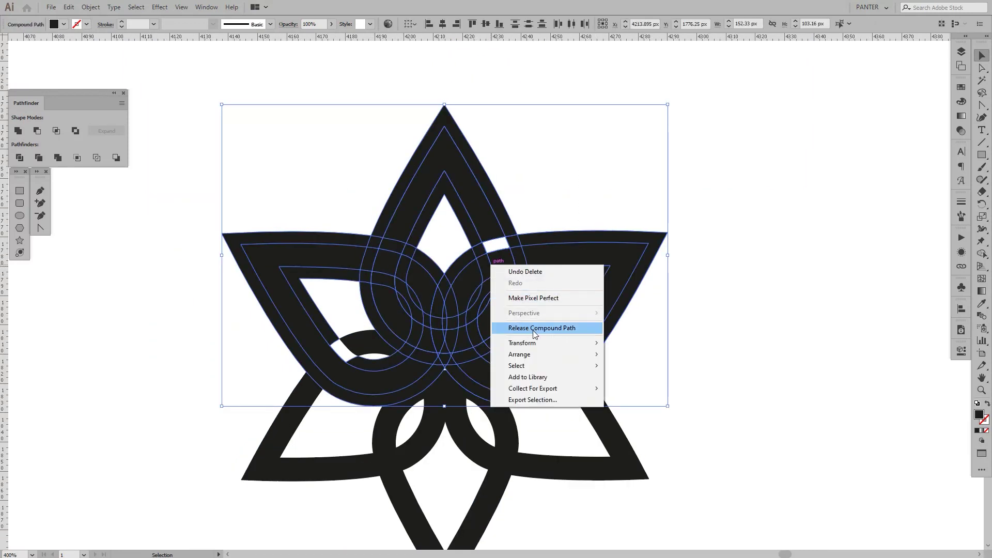
{"action": "left_click", "coordinate": [541, 331]}
{"action": "right_click", "coordinate": [506, 271]}
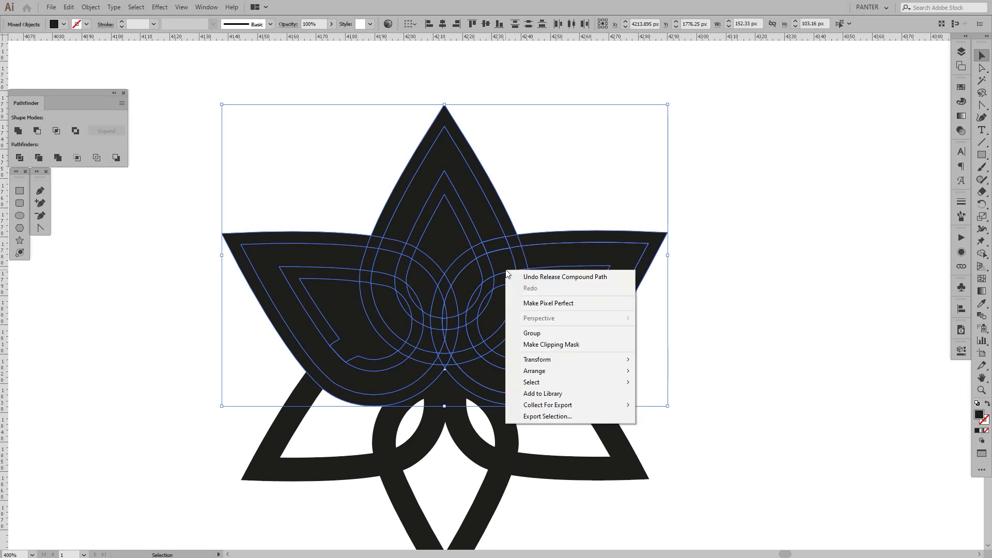
{"action": "left_click", "coordinate": [569, 151]}
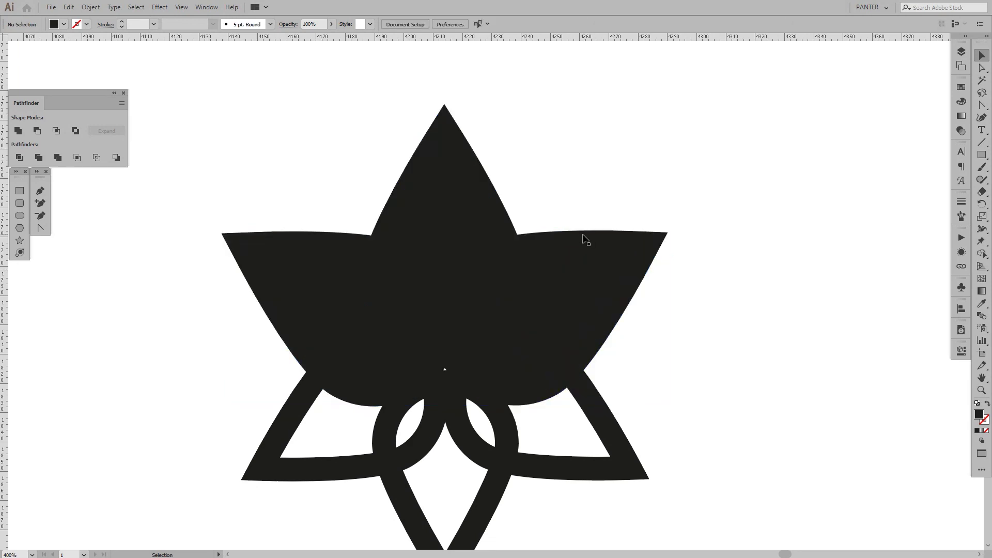
Delete the outermost offset shapes of the upper-right, top and upper-left petals
{"action": "left_click", "coordinate": [583, 240]}
{"action": "key", "text": "Delete"}
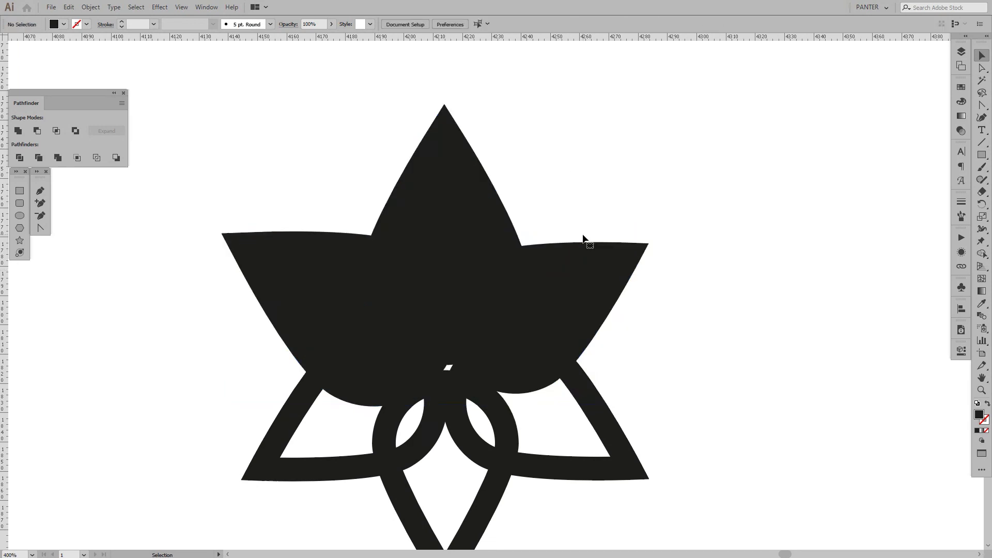
{"action": "left_click", "coordinate": [499, 207]}
{"action": "key", "text": "Delete"}
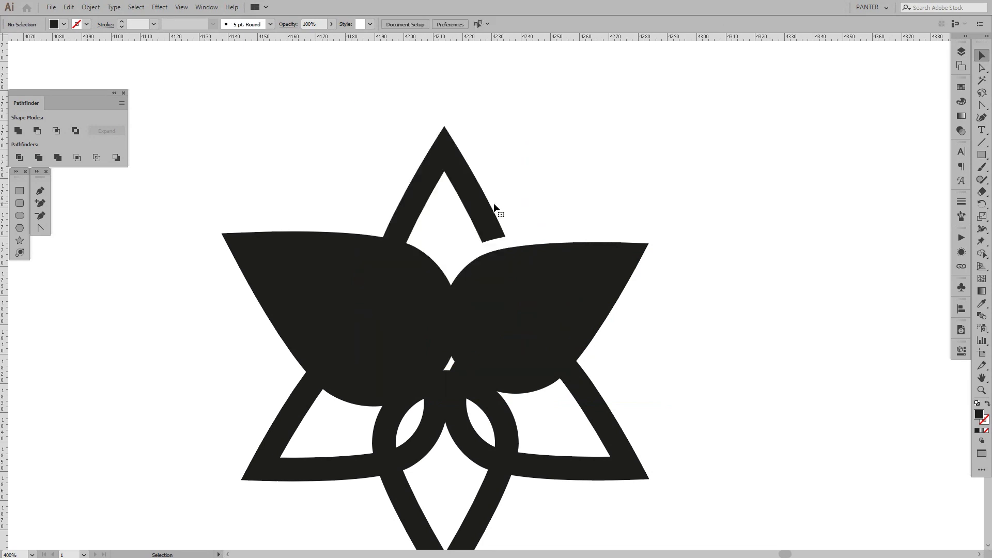
{"action": "left_click", "coordinate": [372, 234]}
{"action": "key", "text": "Delete"}
Ungroup the remaining filled shapes of the upper-left and upper-right petals
{"action": "left_click", "coordinate": [356, 307]}
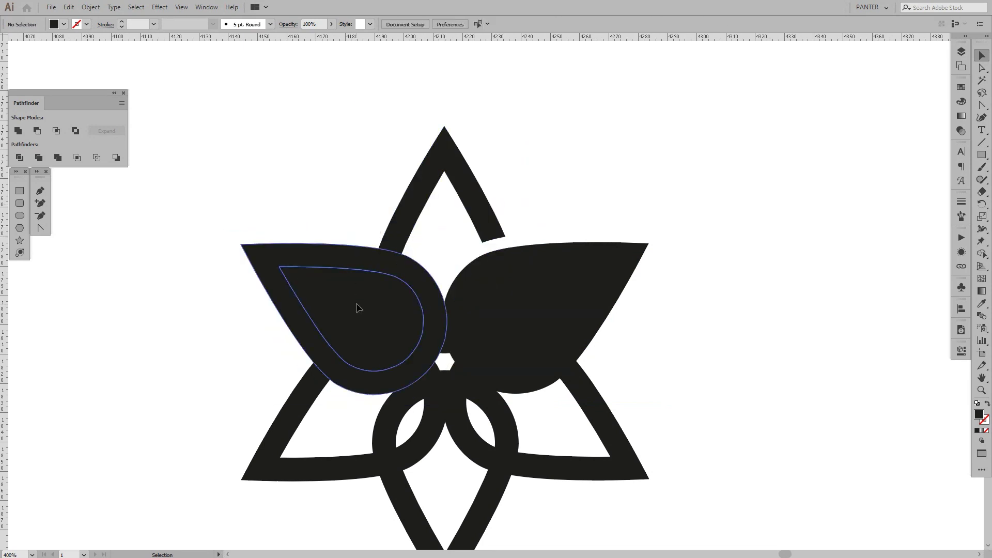
{"action": "right_click", "coordinate": [357, 309]}
{"action": "left_click", "coordinate": [409, 391]}
{"action": "left_click", "coordinate": [501, 328]}
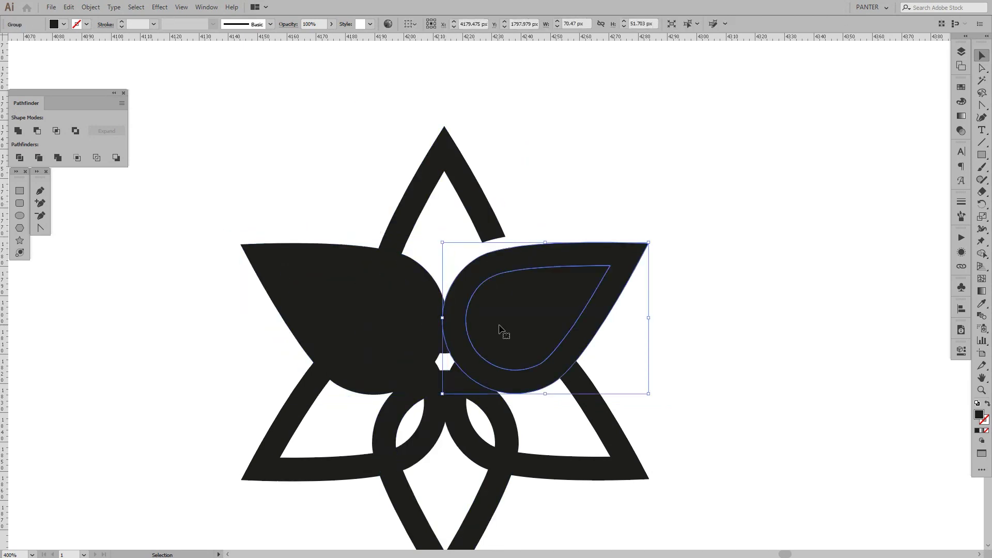
{"action": "right_click", "coordinate": [501, 326]}
{"action": "left_click", "coordinate": [530, 410]}
{"action": "left_click", "coordinate": [547, 406]}
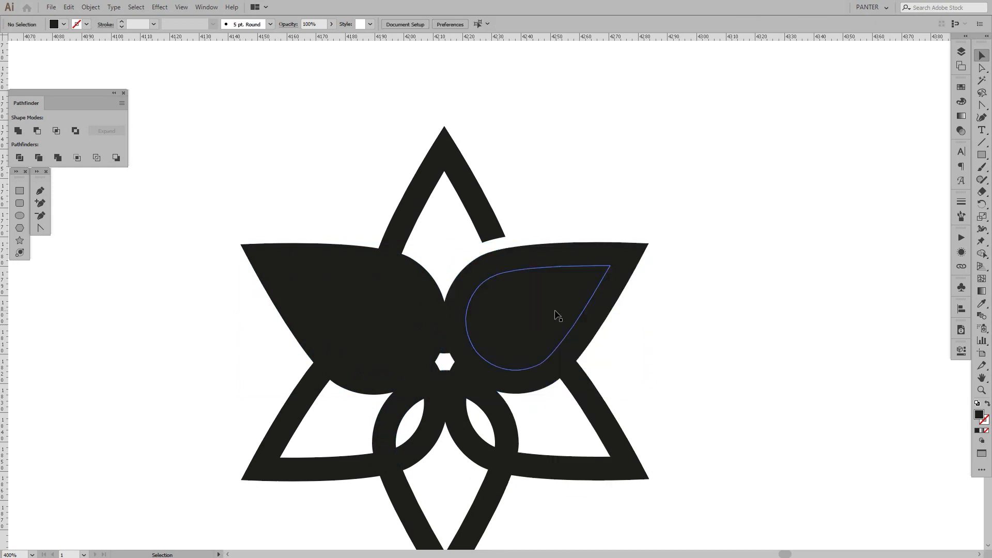
Hollow out the upper-left petal by subtracting its inner teardrop with the Shape Builder, and deselect it
{"action": "left_click", "coordinate": [357, 305]}
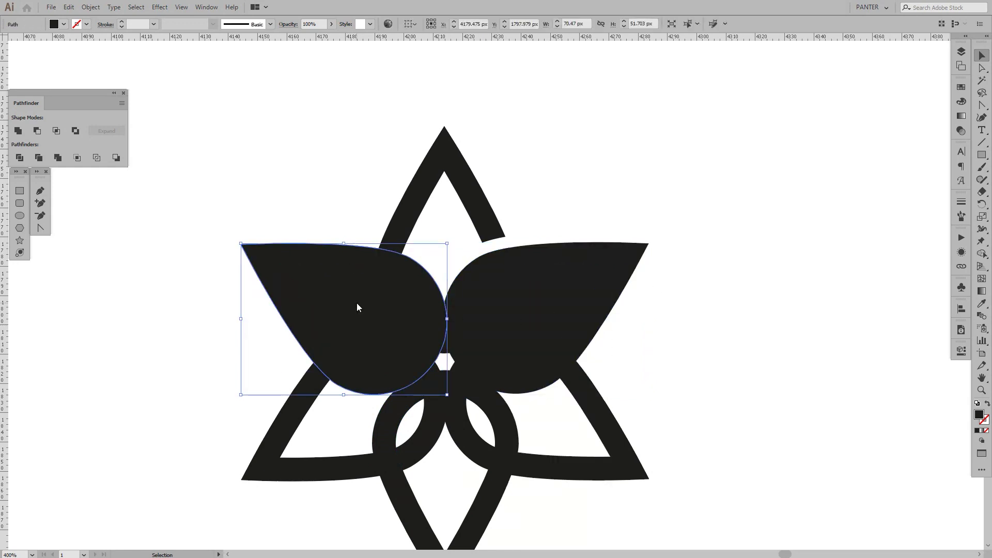
{"action": "right_click", "coordinate": [358, 308]}
{"action": "left_click", "coordinate": [343, 293]}
{"action": "key", "text": "Delete"}
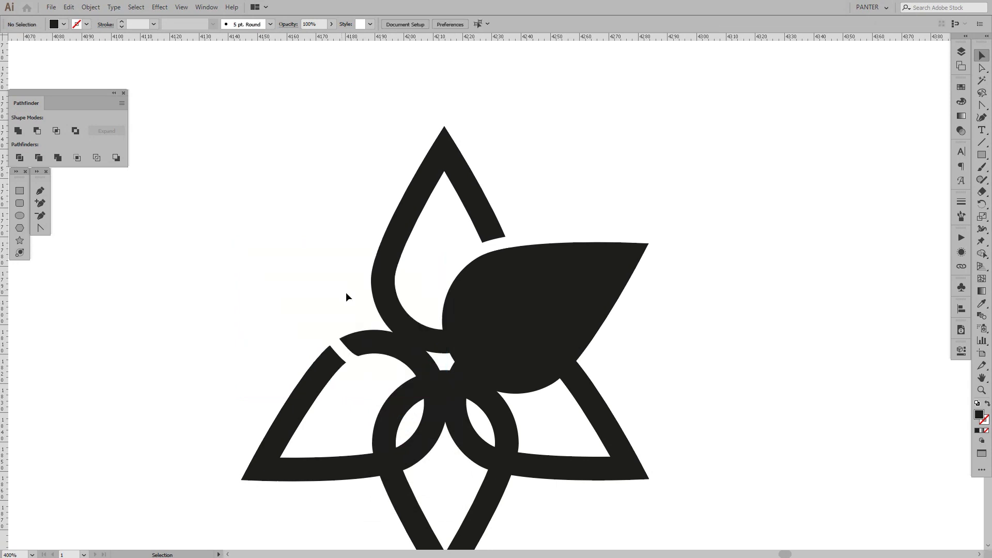
{"action": "key", "text": "ctrl+z"}
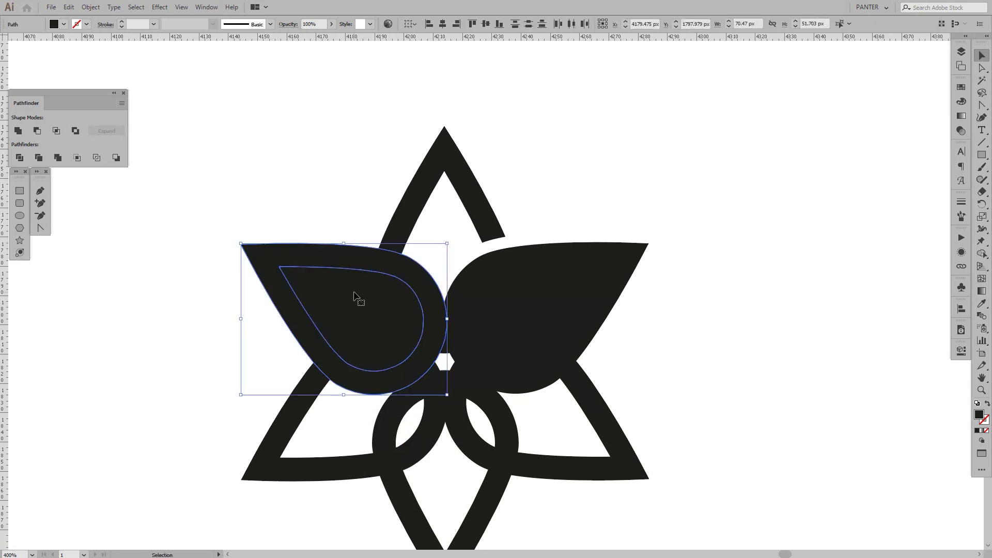
{"action": "scroll", "coordinate": [305, 203], "scroll_direction": "up", "scroll_amount": 1, "text": "alt"}
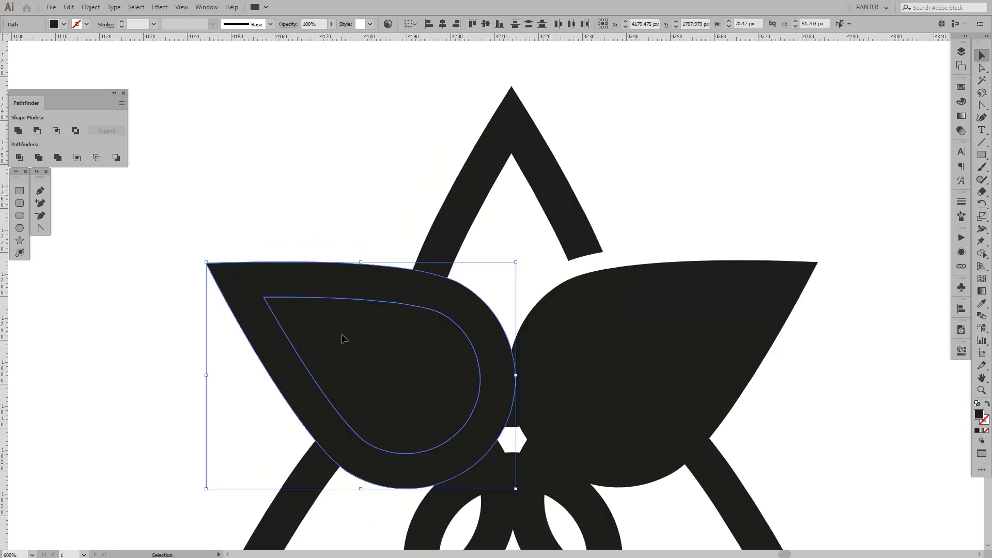
{"action": "key", "text": "shift+m"}
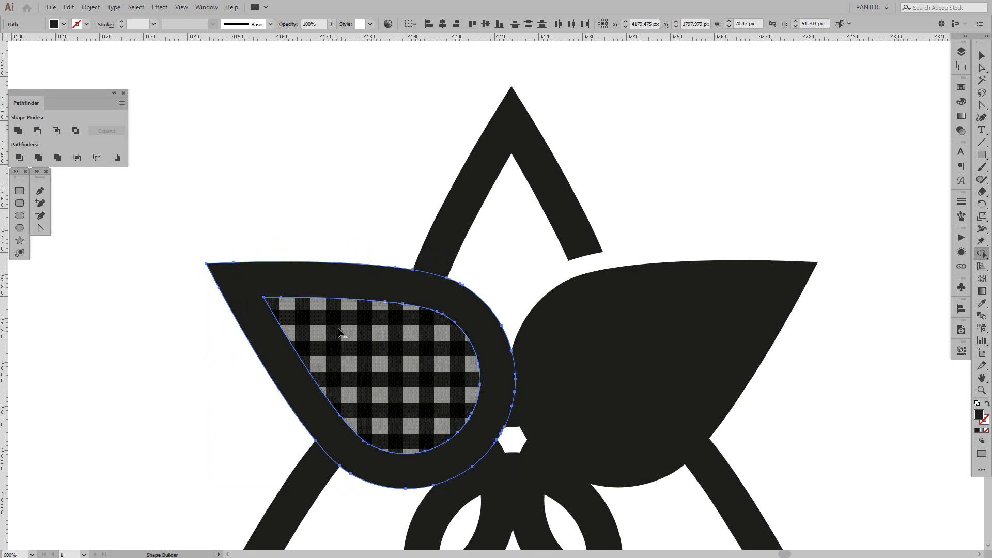
{"action": "left_click", "coordinate": [338, 334], "text": "alt"}
{"action": "key", "text": "v"}
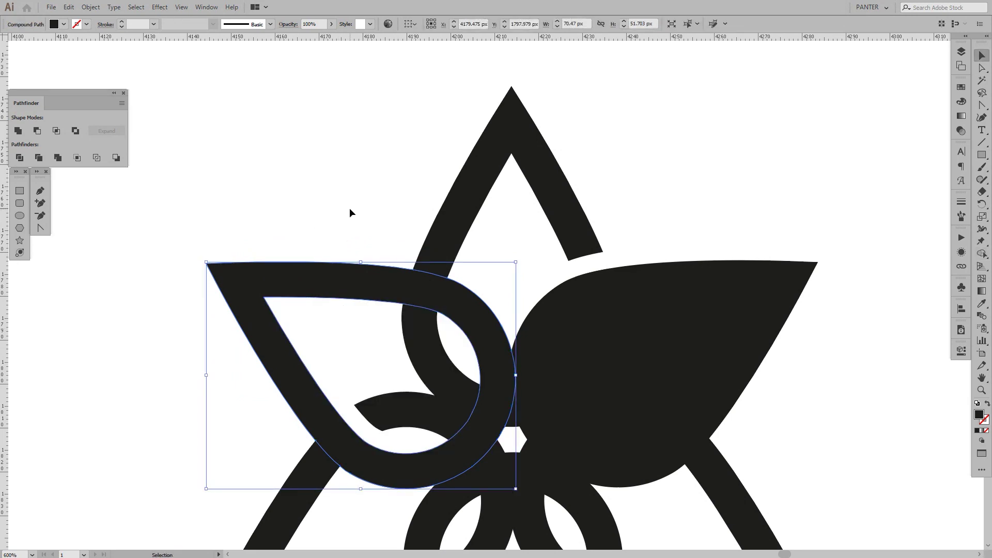
{"action": "left_click", "coordinate": [350, 208]}
Delete the upper-left and upper-right petals, keeping the two petals that have gaps cut
{"action": "left_click_drag", "start_coordinate": [419, 220], "coordinate": [384, 147]}
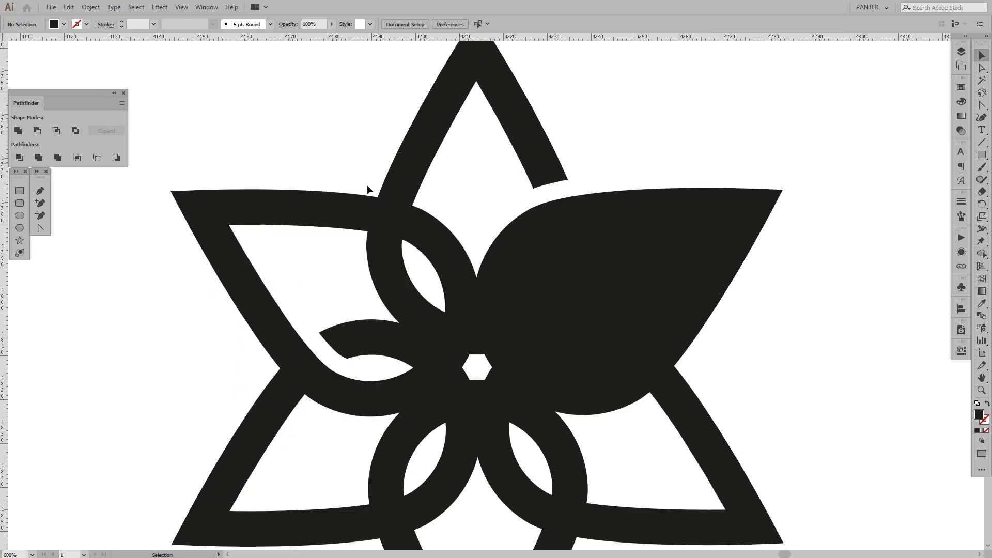
{"action": "left_click", "coordinate": [352, 215]}
{"action": "left_click", "coordinate": [649, 228], "text": "shift"}
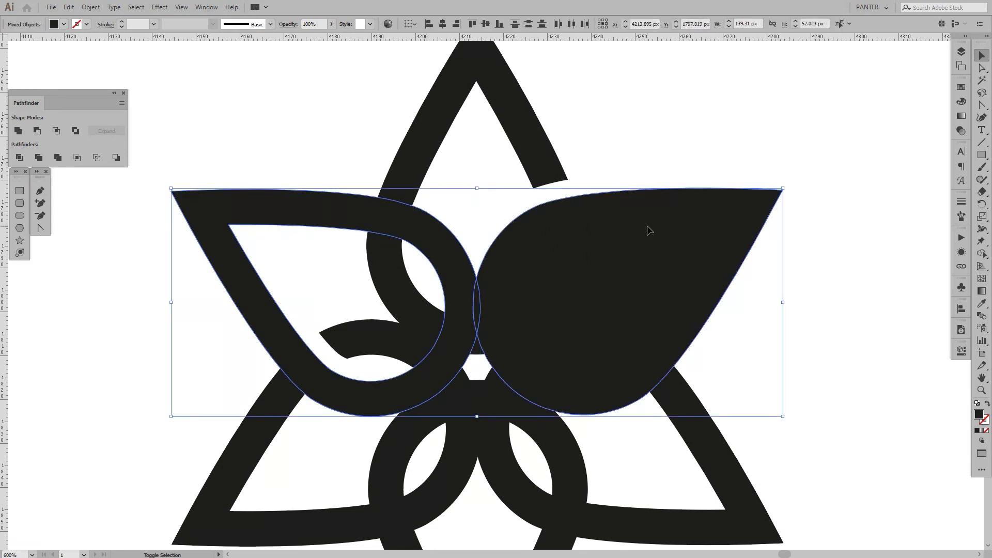
{"action": "key", "text": "Delete"}
Draw a closed six-point polygon with the Pen tool over the crossing of the top petal and the lower-left petal
{"action": "scroll", "coordinate": [647, 226], "scroll_direction": "right", "scroll_amount": 1}
{"action": "scroll", "coordinate": [647, 226], "scroll_direction": "down", "scroll_amount": 1}
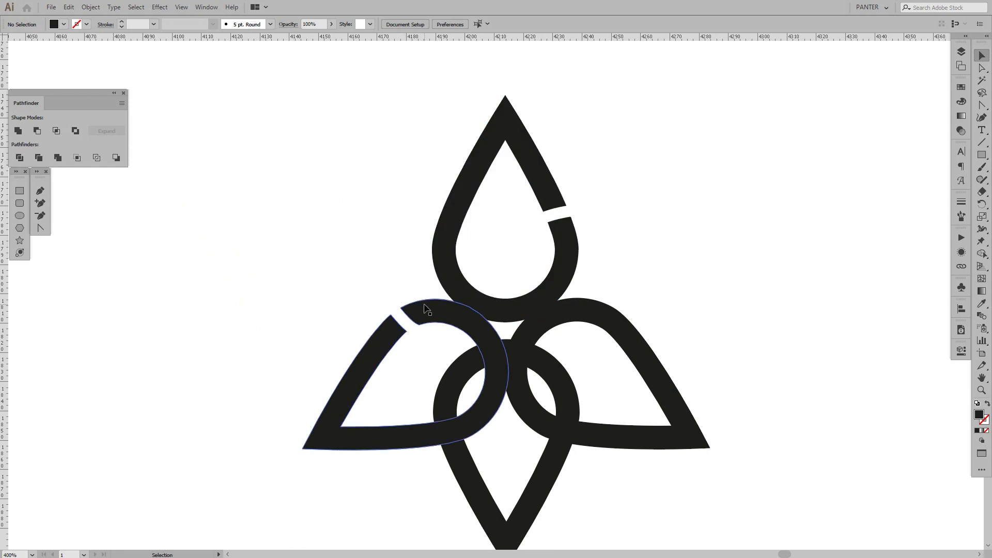
{"action": "scroll", "coordinate": [425, 308], "scroll_direction": "up", "scroll_amount": 1}
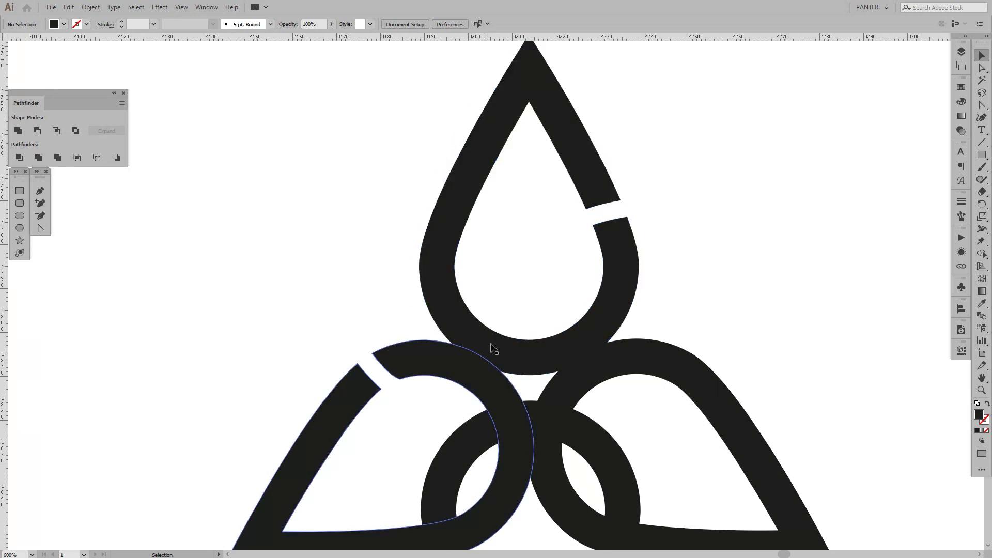
{"action": "left_click_drag", "start_coordinate": [494, 360], "coordinate": [484, 312]}
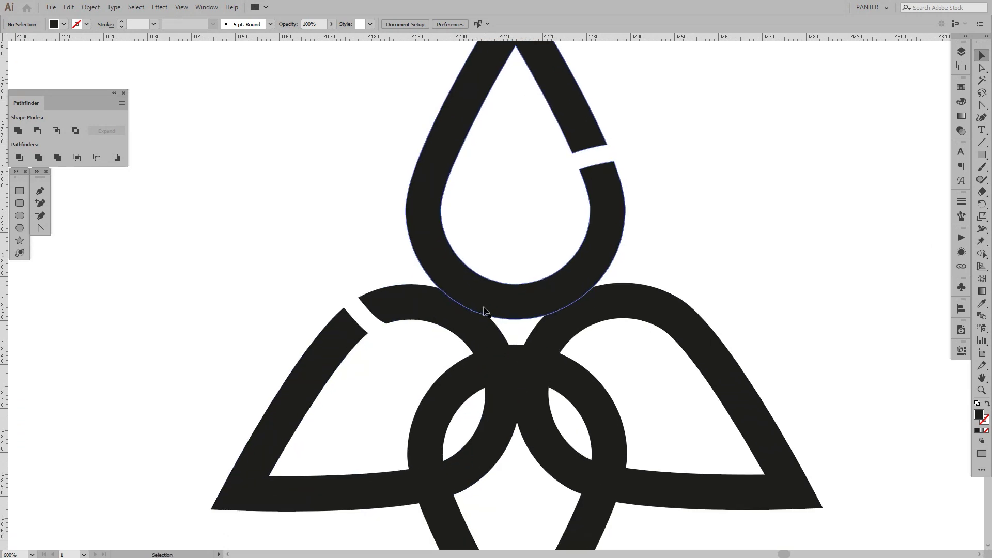
{"action": "scroll", "coordinate": [458, 260], "scroll_direction": "up", "scroll_amount": 1}
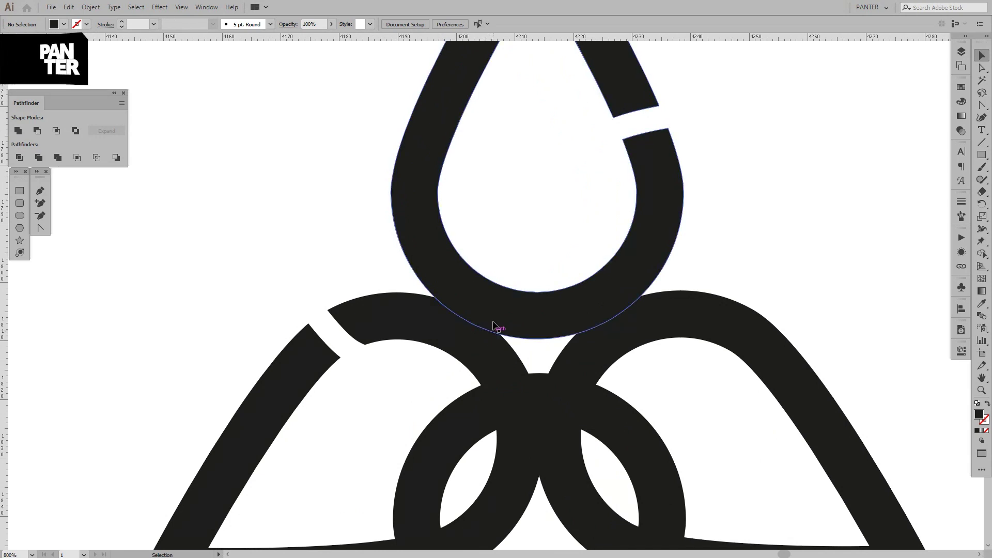
{"action": "key", "text": "p"}
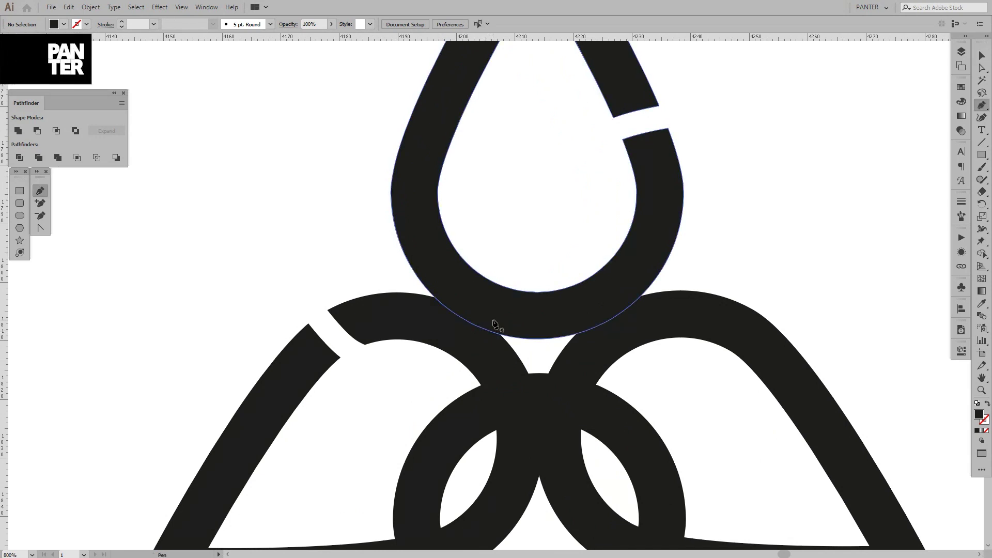
{"action": "left_click", "coordinate": [453, 246]}
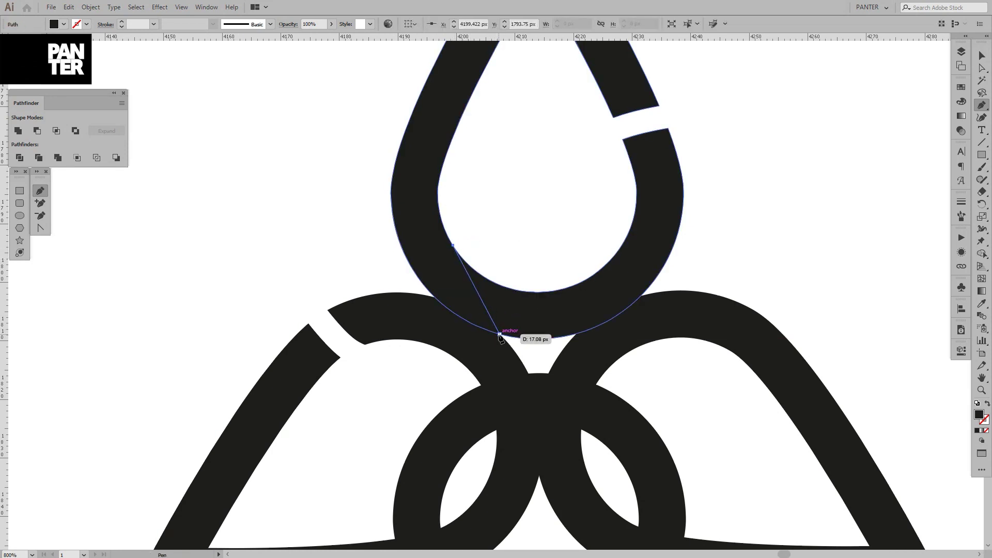
{"action": "left_click", "coordinate": [499, 335]}
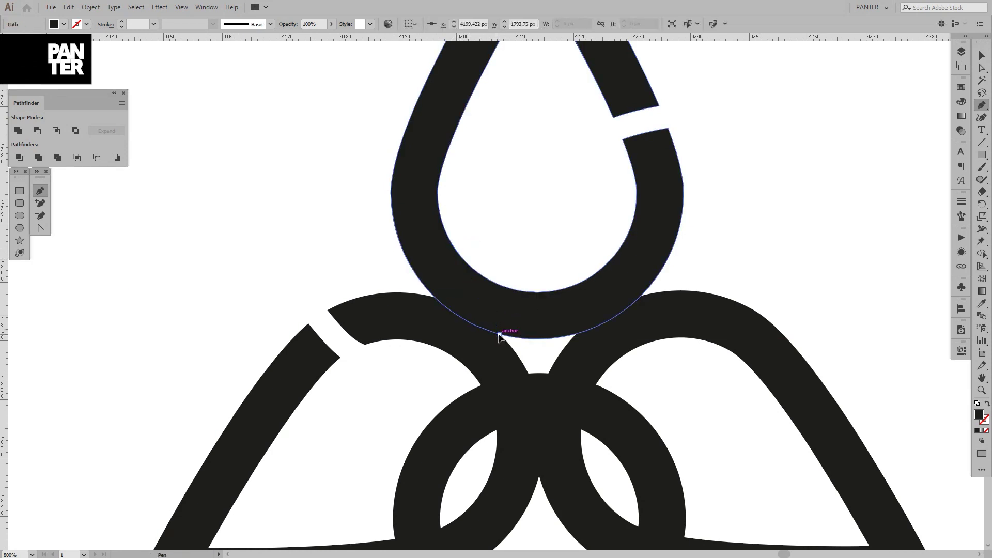
{"action": "left_click", "coordinate": [394, 340]}
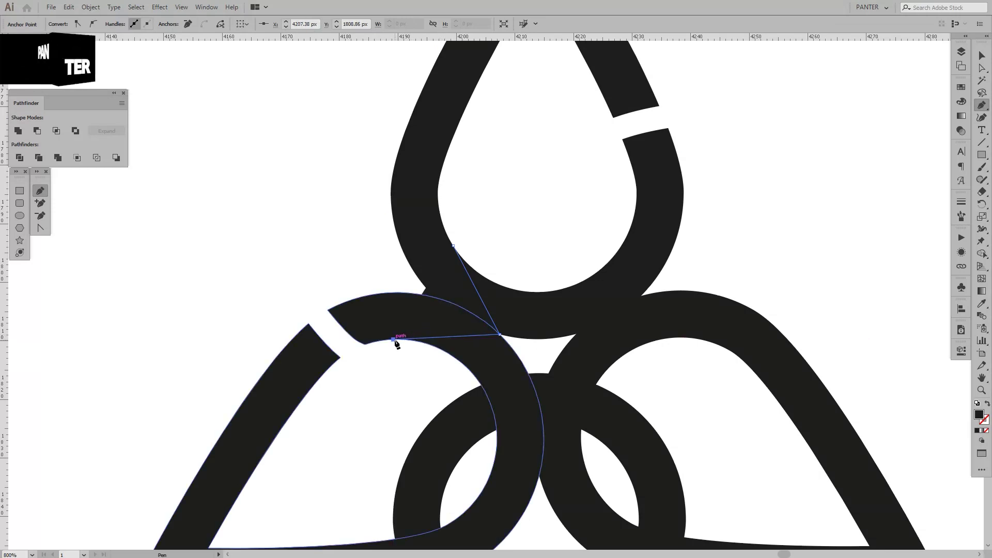
{"action": "left_click", "coordinate": [455, 386]}
{"action": "left_click", "coordinate": [548, 362]}
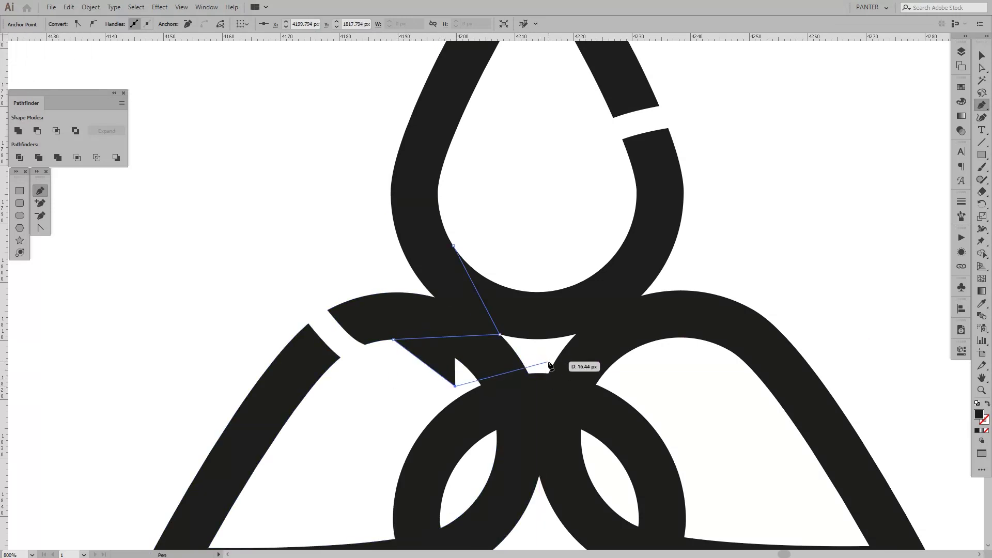
{"action": "left_click", "coordinate": [543, 261]}
{"action": "left_click", "coordinate": [453, 247]}
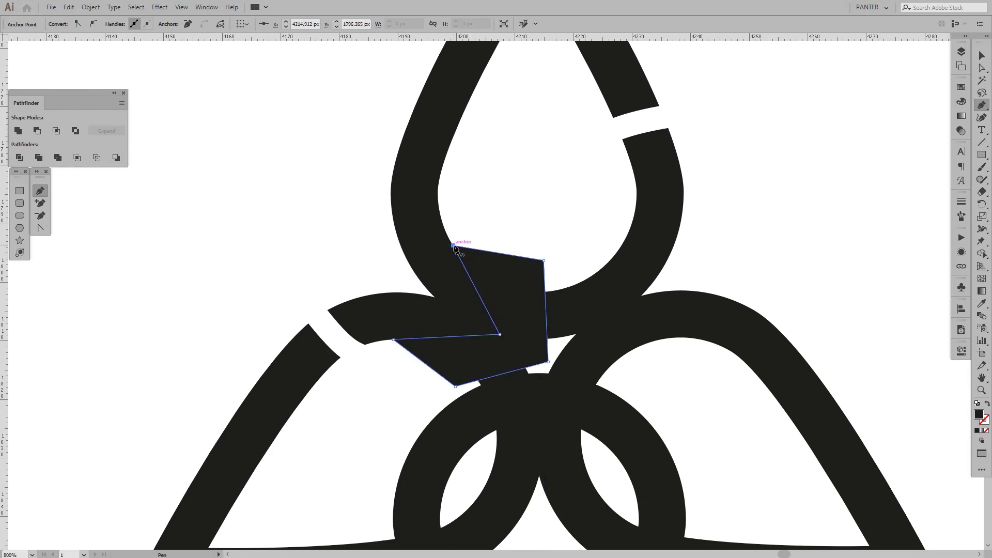
Fill the polygon with the white sampled from the empty area inside the top petal, and deselect it
{"action": "key", "text": "i"}
{"action": "left_click", "coordinate": [507, 195]}
{"action": "key", "text": "v"}
{"action": "left_click", "coordinate": [510, 198]}
{"action": "scroll", "coordinate": [531, 192], "scroll_direction": "down", "scroll_amount": 3}
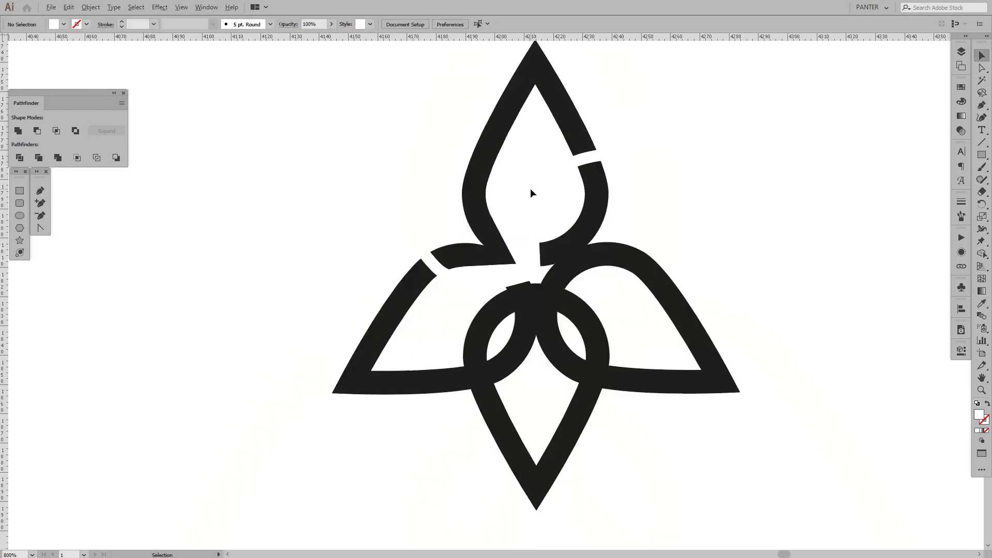
Shift the white polygon's inward-pointing corner slightly right, past the crossing of the two petals, to form a pointed join, and deselect it
{"action": "left_click_drag", "start_coordinate": [532, 201], "coordinate": [523, 275]}
{"action": "scroll", "coordinate": [527, 251], "scroll_direction": "up", "scroll_amount": 2}
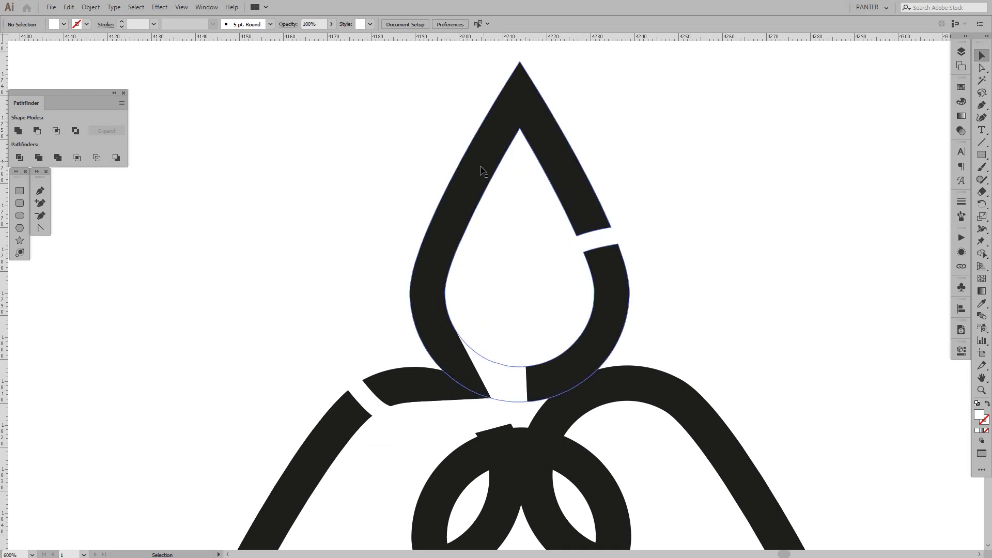
{"action": "scroll", "coordinate": [512, 403], "scroll_direction": "up", "scroll_amount": 1, "text": "alt"}
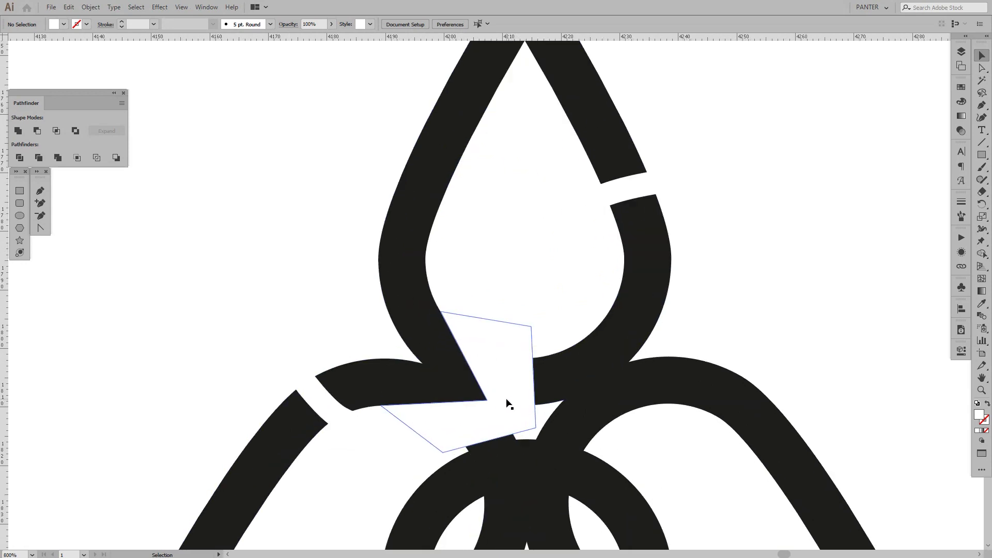
{"action": "key", "text": "a"}
{"action": "left_click_drag", "start_coordinate": [488, 401], "coordinate": [505, 403]}
{"action": "key", "text": "ctrl+shift+a"}
{"action": "scroll", "coordinate": [538, 255], "scroll_direction": "down", "scroll_amount": 3, "text": "alt"}
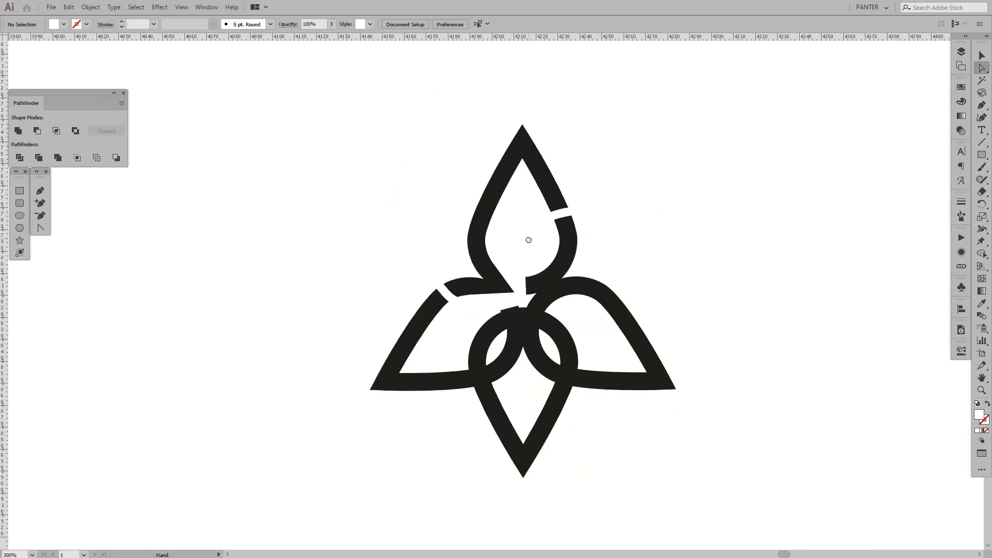
Select the lower-left petal and the top petal and unite them into one shape with Pathfinder
{"action": "scroll", "coordinate": [514, 264], "scroll_direction": "up", "scroll_amount": 3, "text": "alt"}
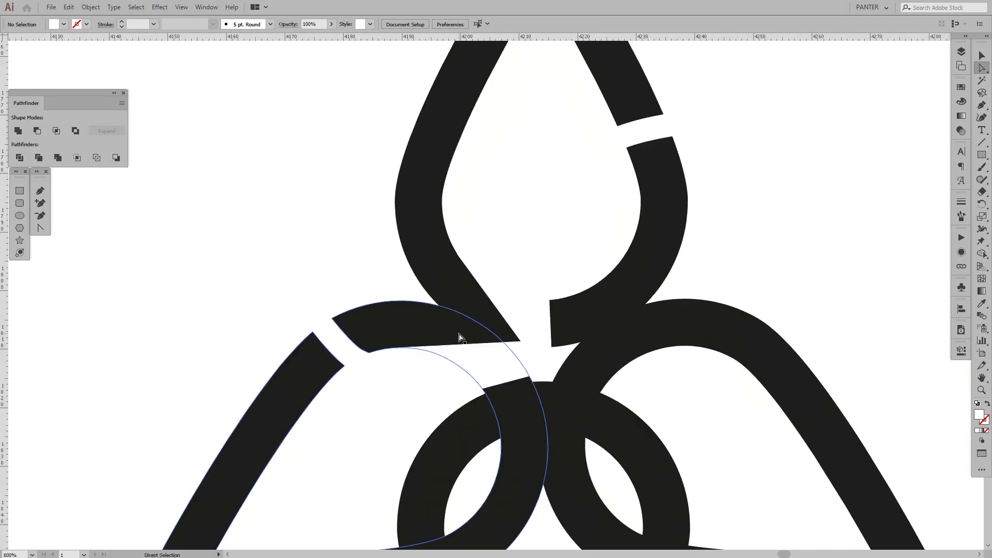
{"action": "scroll", "coordinate": [480, 332], "scroll_direction": "up", "scroll_amount": 1, "text": "alt"}
{"action": "key", "text": "v"}
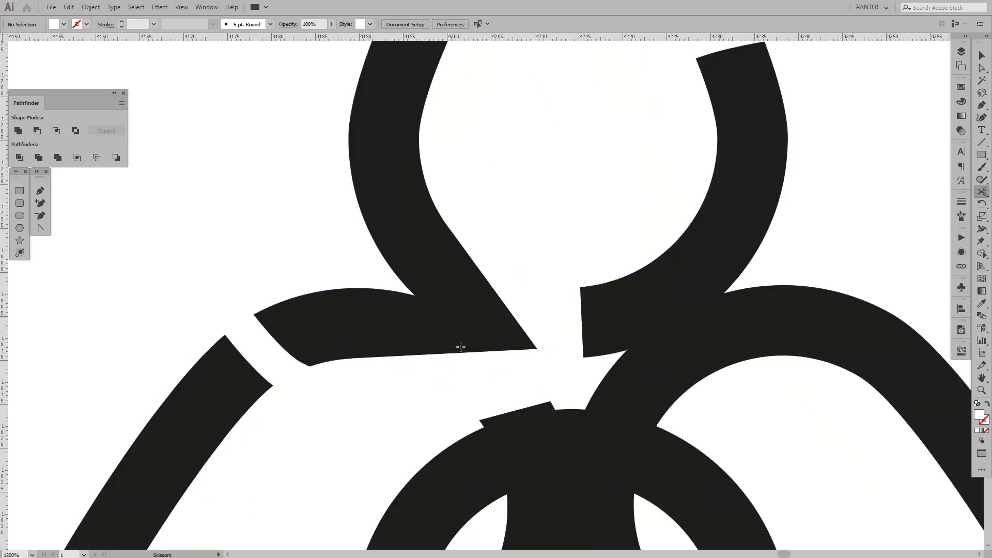
{"action": "left_click", "coordinate": [360, 318]}
{"action": "left_click", "coordinate": [398, 227], "text": "shift"}
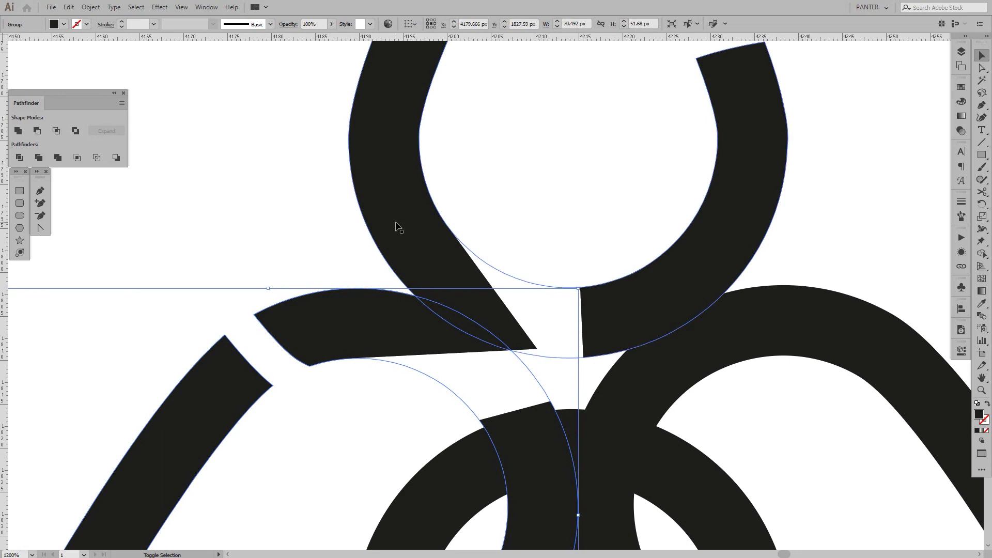
{"action": "left_click", "coordinate": [398, 226], "text": "shift"}
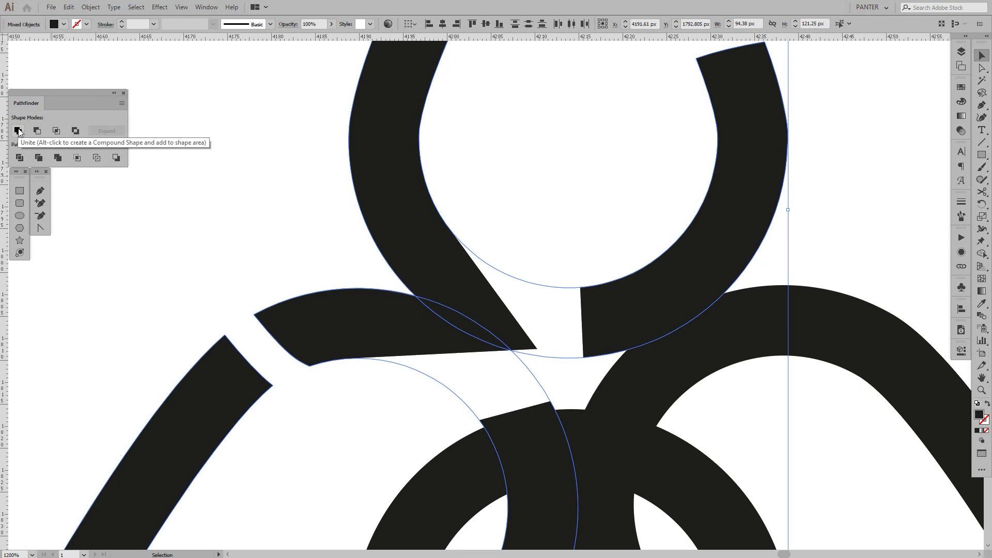
{"action": "left_click", "coordinate": [206, 8]}
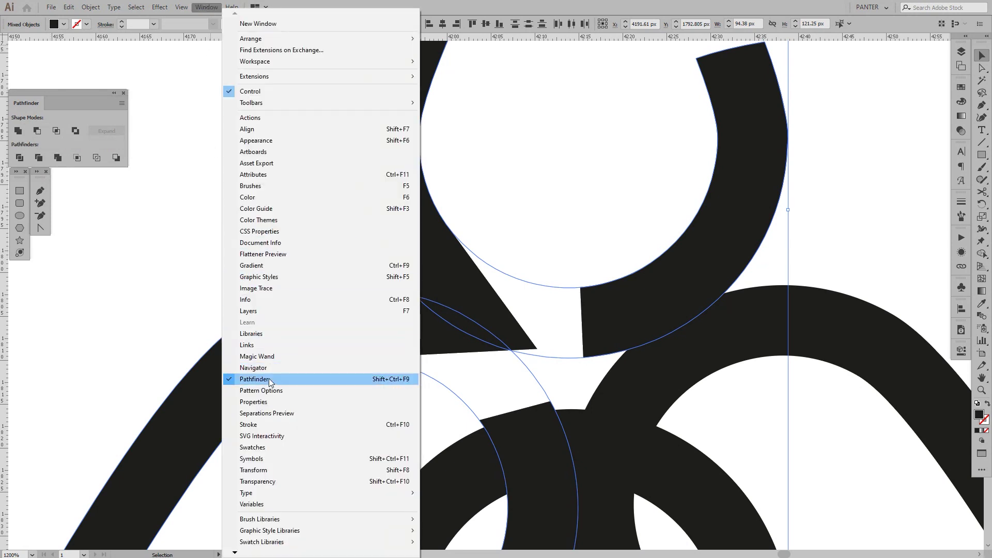
{"action": "left_click", "coordinate": [74, 97]}
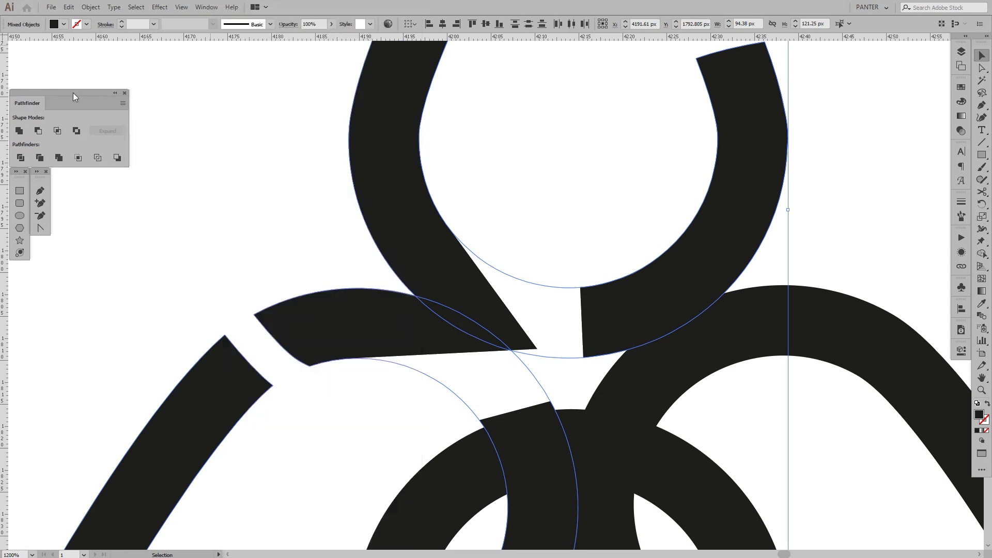
{"action": "left_click", "coordinate": [19, 131]}
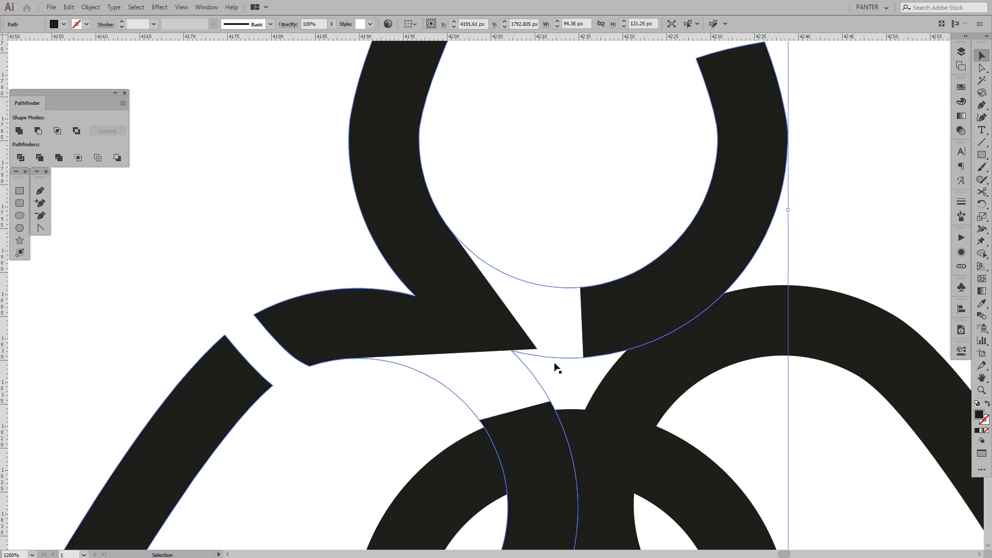
Try to move the white polygon's pointed inner corner farther down and right
{"action": "key", "text": "a"}
{"action": "left_click", "coordinate": [487, 324]}
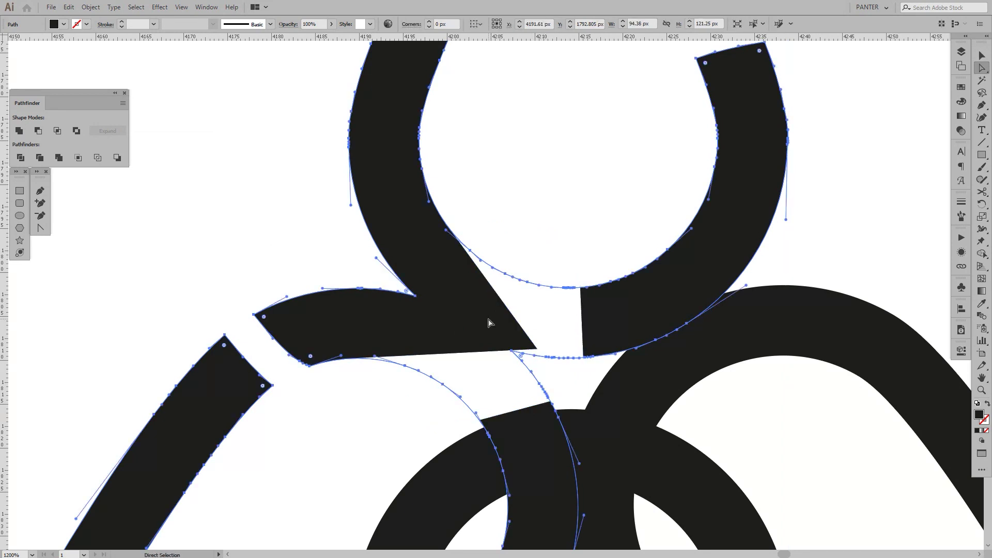
{"action": "left_click", "coordinate": [588, 149]}
{"action": "left_click", "coordinate": [411, 178]}
{"action": "scroll", "coordinate": [583, 298], "scroll_direction": "up", "scroll_amount": 3}
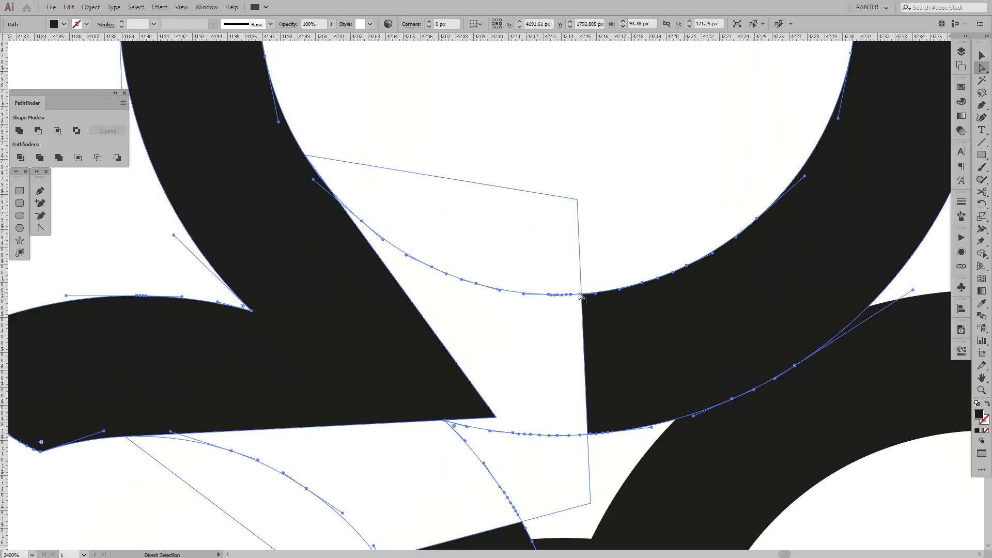
{"action": "scroll", "coordinate": [582, 298], "scroll_direction": "down", "scroll_amount": 2}
{"action": "left_click_drag", "start_coordinate": [522, 380], "coordinate": [533, 395]}
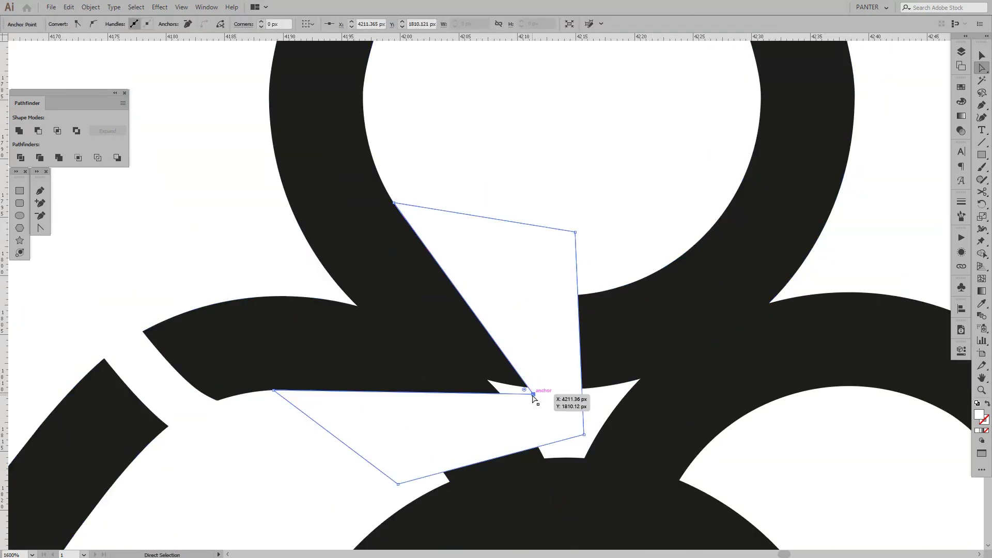
{"action": "key", "text": "v"}
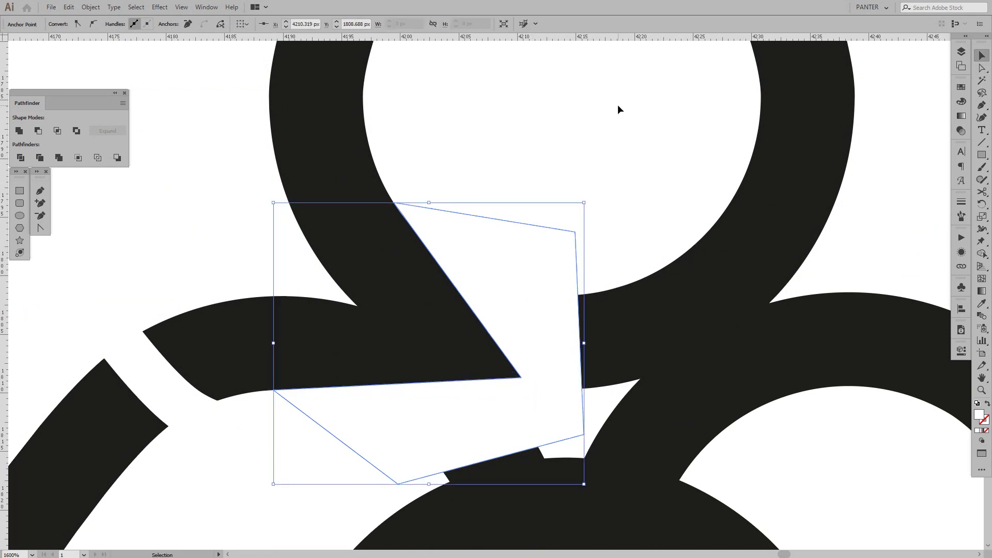
{"action": "left_click", "coordinate": [615, 128]}
Subtract the petal areas covered by the white polygon from the united petals with the Shape Builder, and deselect the result
{"action": "scroll", "coordinate": [615, 130], "scroll_direction": "down", "scroll_amount": 3}
{"action": "left_click_drag", "start_coordinate": [596, 215], "coordinate": [489, 346]}
{"action": "left_click", "coordinate": [664, 235]}
{"action": "scroll", "coordinate": [572, 250], "scroll_direction": "up", "scroll_amount": 1}
{"action": "left_click", "coordinate": [573, 248]}
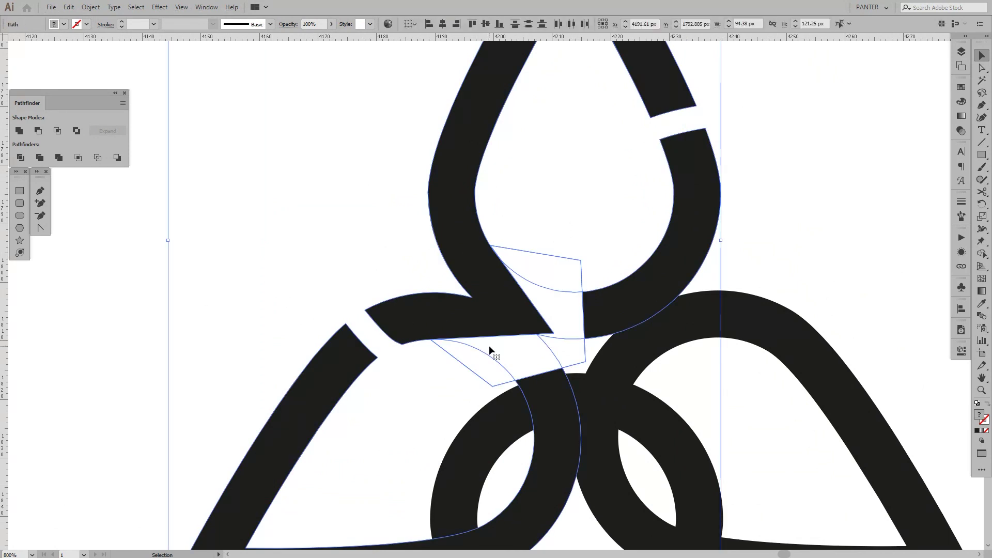
{"action": "key", "text": "shift+m"}
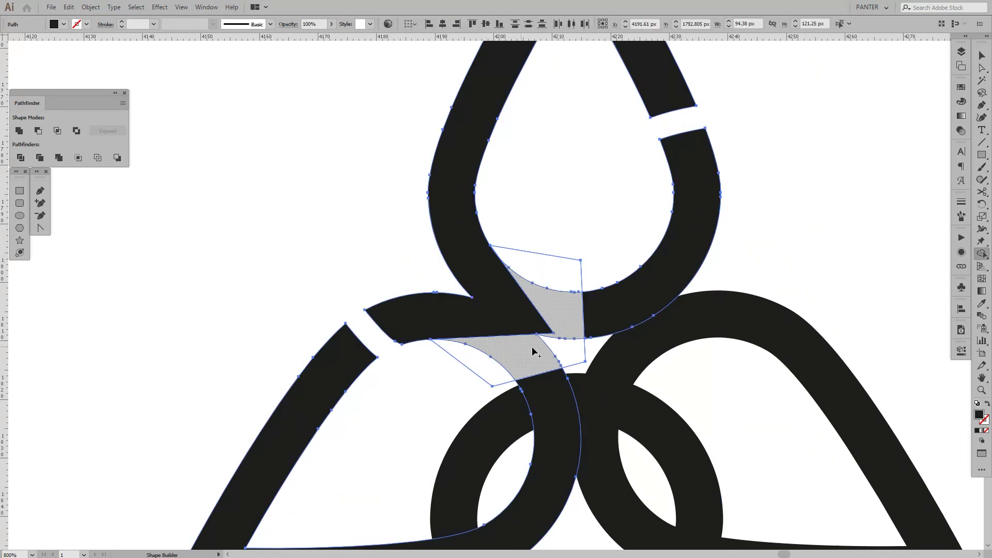
{"action": "scroll", "coordinate": [571, 351], "scroll_direction": "up", "scroll_amount": 1}
{"action": "left_click_drag", "start_coordinate": [571, 351], "coordinate": [408, 381]}
{"action": "key", "text": "v"}
{"action": "left_click", "coordinate": [439, 355]}
Move the trimmed piece with the pointed join aside and delete the rest of the flower artwork
{"action": "scroll", "coordinate": [439, 355], "scroll_direction": "down", "scroll_amount": 3}
{"action": "key", "text": "space"}
{"action": "left_click", "coordinate": [553, 333]}
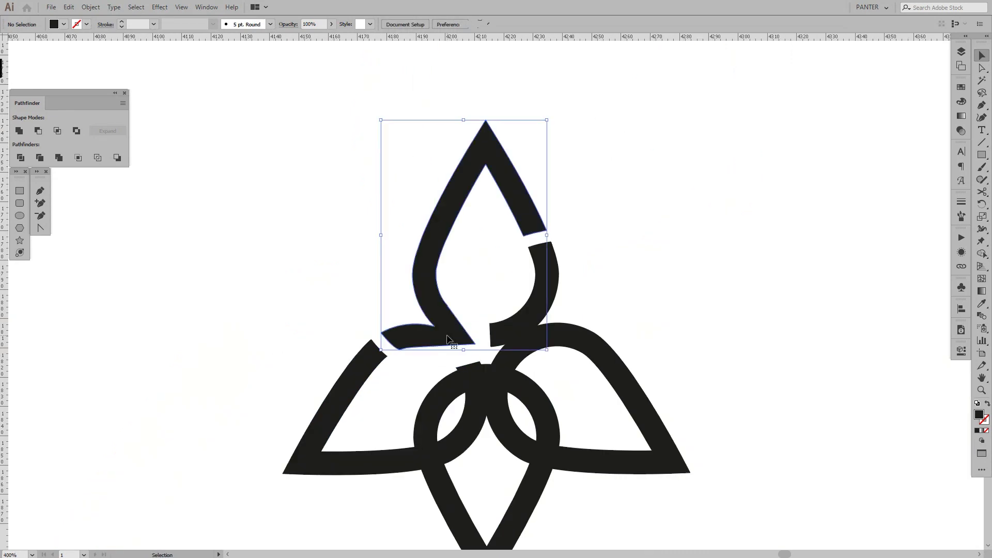
{"action": "left_click_drag", "start_coordinate": [552, 333], "coordinate": [616, 295]}
{"action": "key", "text": "space"}
{"action": "left_click_drag", "start_coordinate": [356, 193], "coordinate": [161, 472]}
{"action": "key", "text": "Delete"}
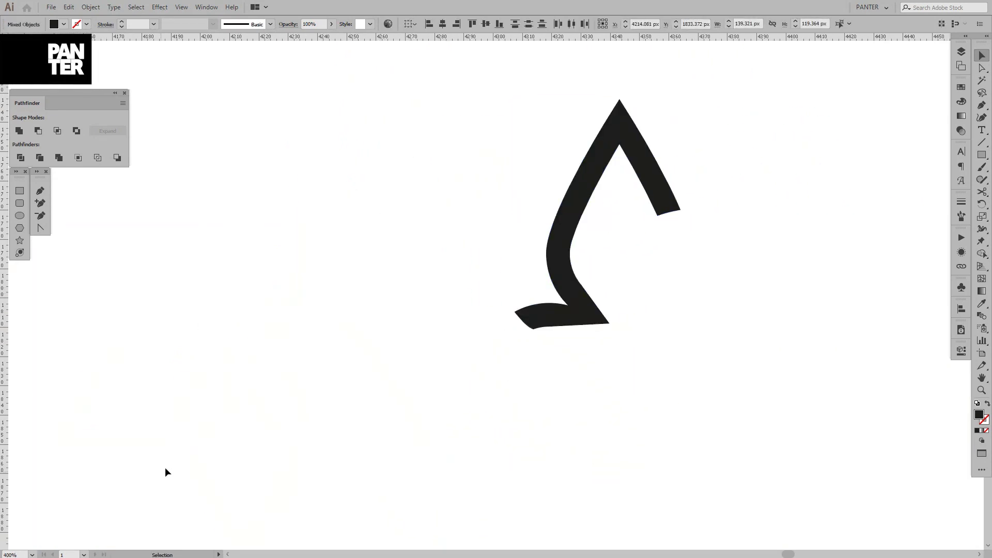
Delete the redundant anchor point on the piece's inner edge where the curve meets the straight side of the pointed join
{"action": "scroll", "coordinate": [461, 292], "scroll_direction": "up", "scroll_amount": 4}
{"action": "left_click", "coordinate": [462, 375]}
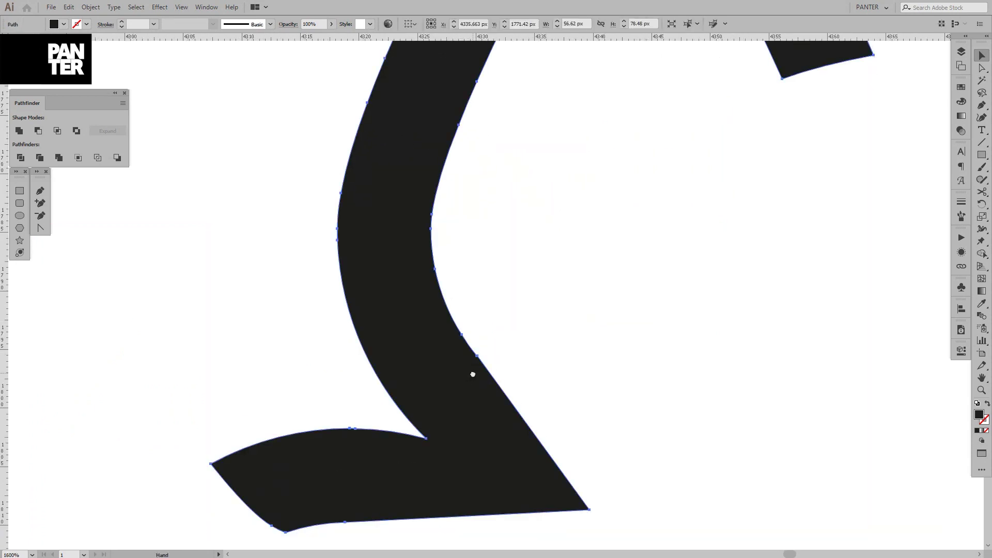
{"action": "scroll", "coordinate": [471, 357], "scroll_direction": "up", "scroll_amount": 4}
{"action": "key", "text": "p"}
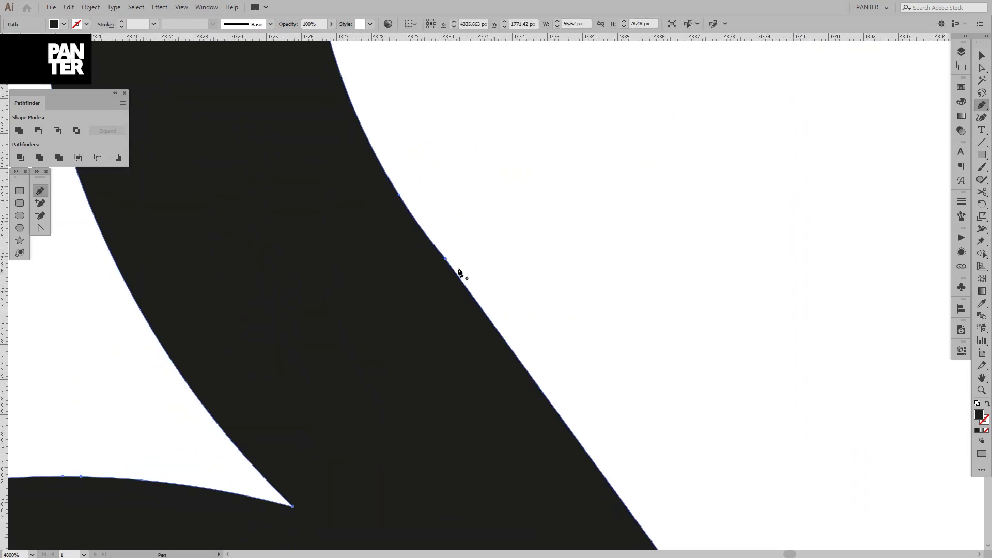
{"action": "scroll", "coordinate": [453, 265], "scroll_direction": "up", "scroll_amount": 2}
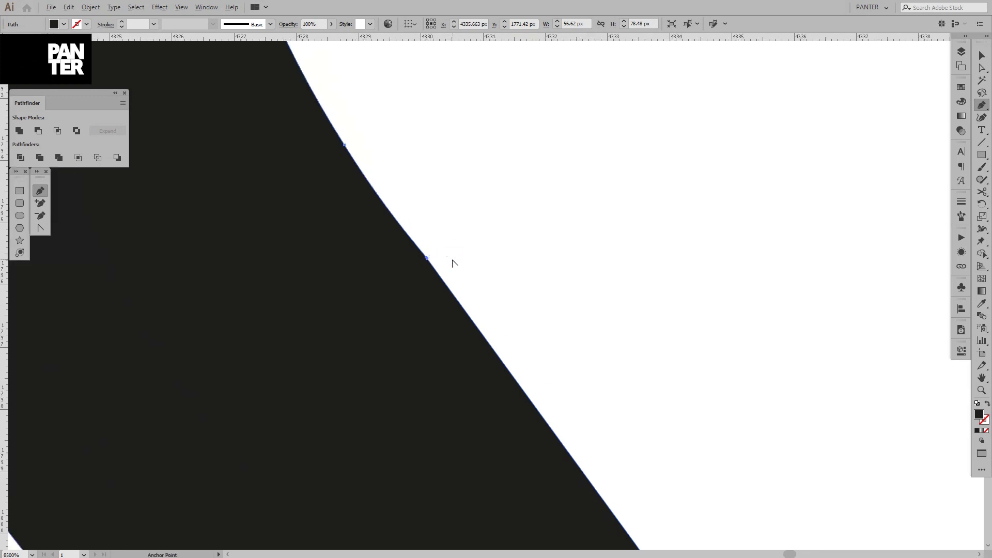
{"action": "scroll", "coordinate": [436, 263], "scroll_direction": "down", "scroll_amount": 1}
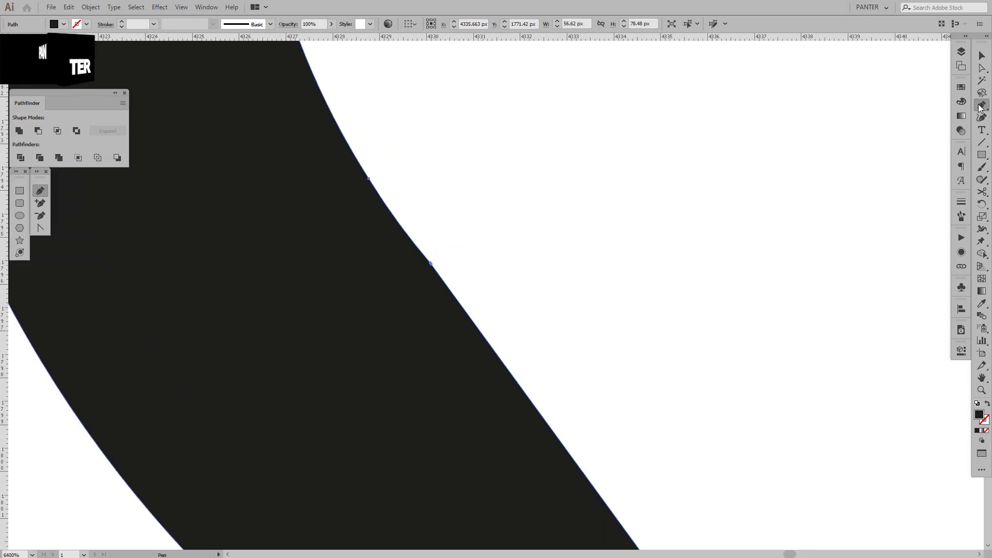
{"action": "left_click", "coordinate": [981, 107]}
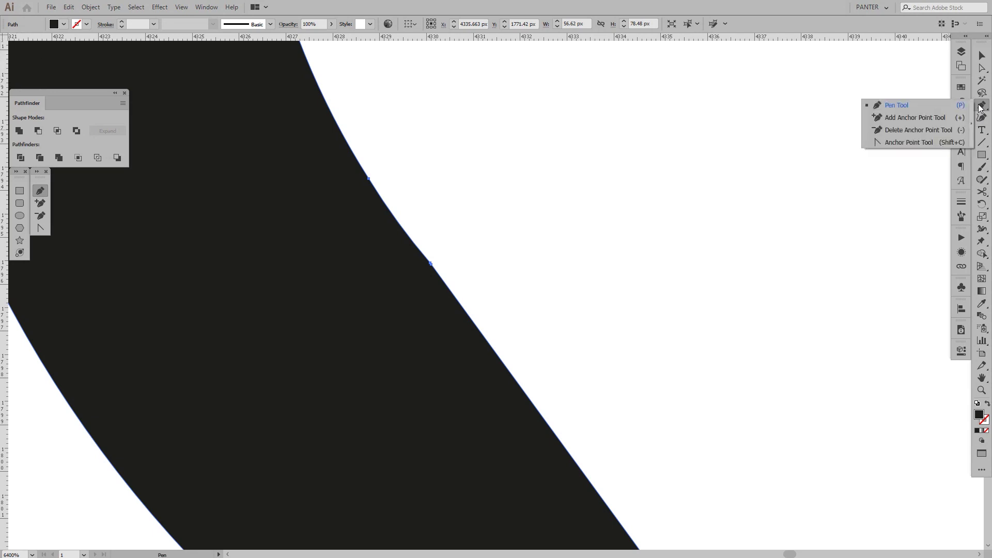
{"action": "left_click", "coordinate": [916, 131]}
{"action": "scroll", "coordinate": [436, 265], "scroll_direction": "up", "scroll_amount": 3}
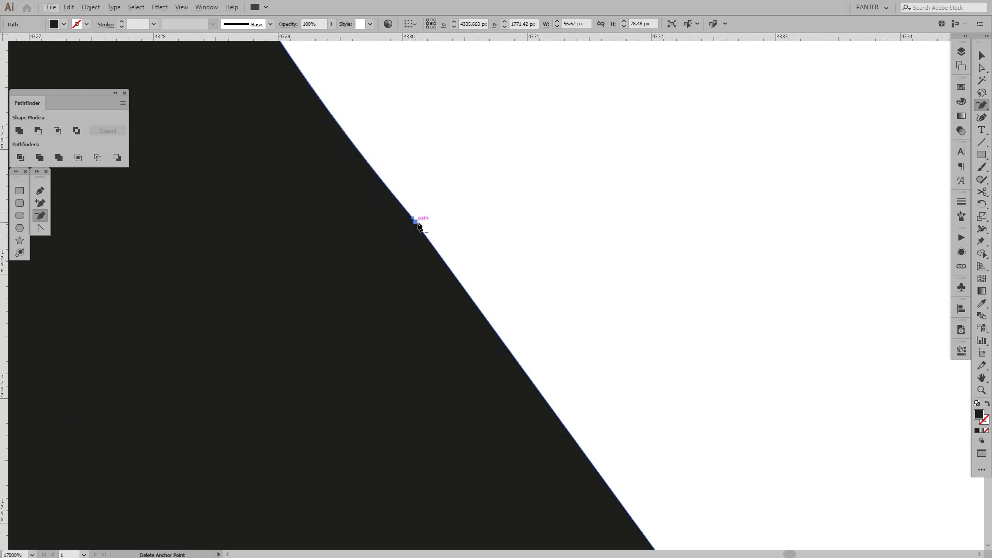
{"action": "left_click", "coordinate": [415, 221]}
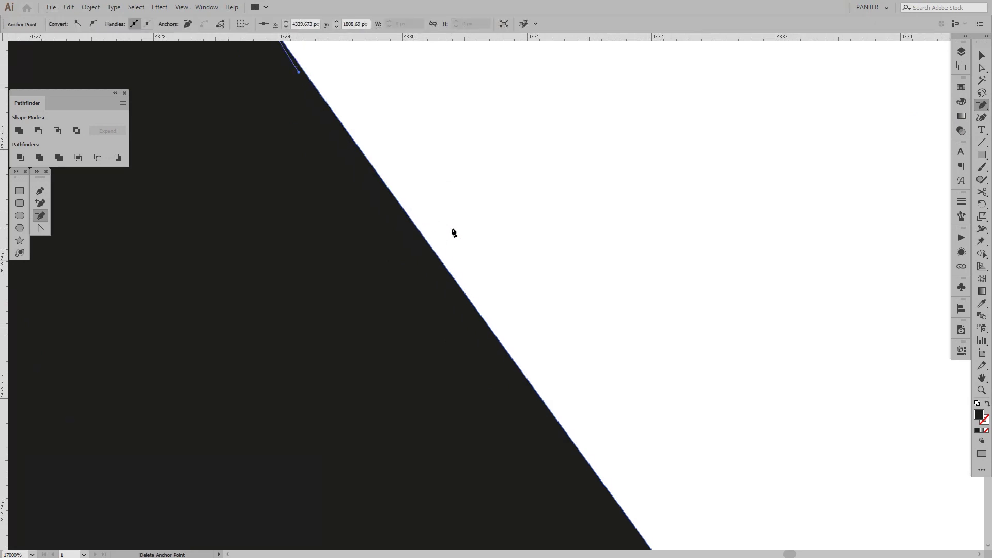
Inspect the piece's whole outline and its remaining anchor points, and deselect it
{"action": "scroll", "coordinate": [453, 229], "scroll_direction": "down", "scroll_amount": 8}
{"action": "left_click_drag", "start_coordinate": [478, 211], "coordinate": [508, 242]}
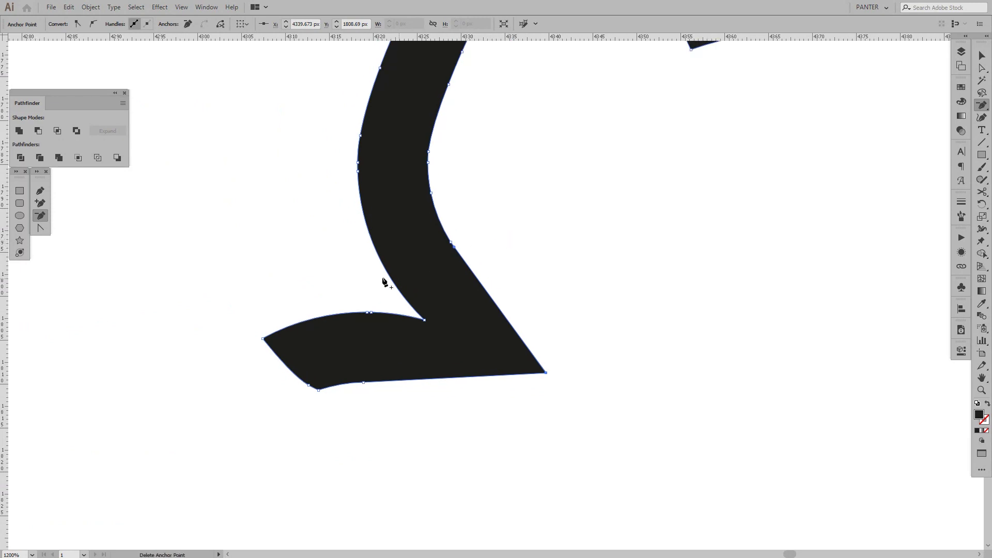
{"action": "scroll", "coordinate": [367, 207], "scroll_direction": "up", "scroll_amount": 1}
{"action": "left_click_drag", "start_coordinate": [366, 179], "coordinate": [393, 321]}
{"action": "scroll", "coordinate": [398, 324], "scroll_direction": "down", "scroll_amount": 1}
{"action": "left_click_drag", "start_coordinate": [499, 264], "coordinate": [471, 294]}
{"action": "scroll", "coordinate": [446, 372], "scroll_direction": "down", "scroll_amount": 2}
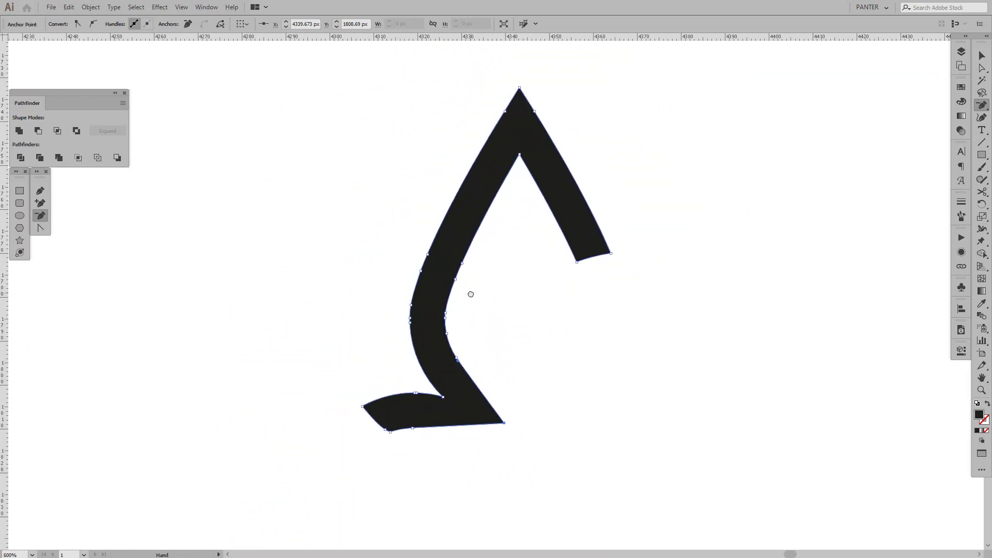
{"action": "key", "text": "v"}
{"action": "scroll", "coordinate": [477, 324], "scroll_direction": "up", "scroll_amount": 1}
{"action": "left_click", "coordinate": [494, 316]}
{"action": "scroll", "coordinate": [495, 316], "scroll_direction": "down", "scroll_amount": 2}
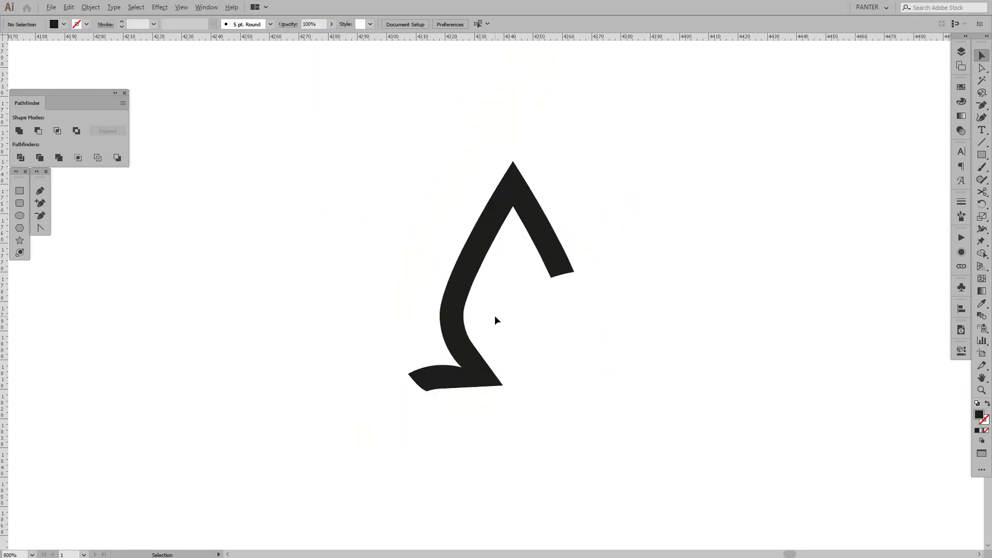
{"action": "scroll", "coordinate": [494, 315], "scroll_direction": "down", "scroll_amount": 1}
{"action": "left_click_drag", "start_coordinate": [517, 325], "coordinate": [514, 241]}
{"action": "scroll", "coordinate": [534, 219], "scroll_direction": "up", "scroll_amount": 1}
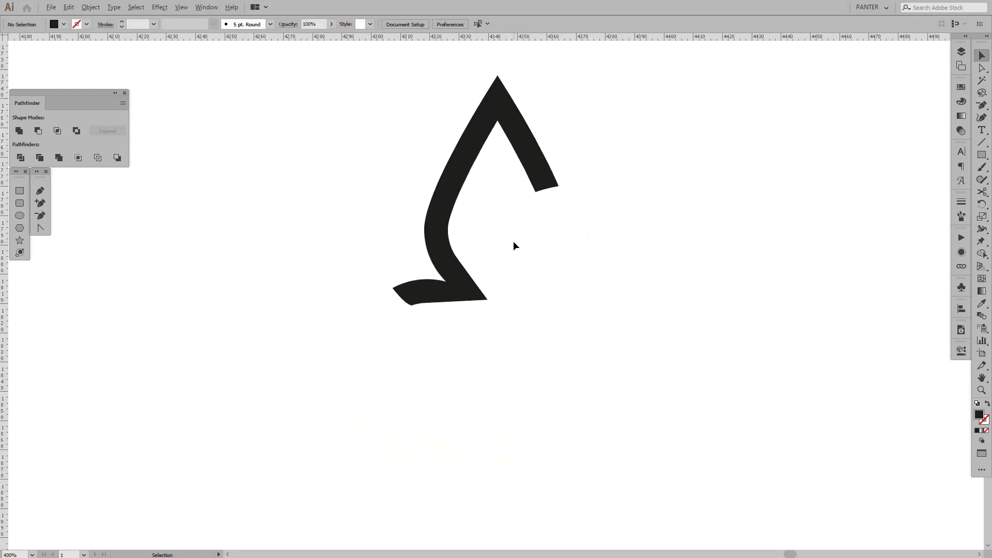
{"action": "scroll", "coordinate": [514, 241], "scroll_direction": "down", "scroll_amount": 1}
{"action": "scroll", "coordinate": [536, 242], "scroll_direction": "down", "scroll_amount": 1}
Set up a Transform effect on the piece with 5 copies and a 60° rotation angle, with preview on
{"action": "left_click_drag", "start_coordinate": [680, 317], "coordinate": [414, 166]}
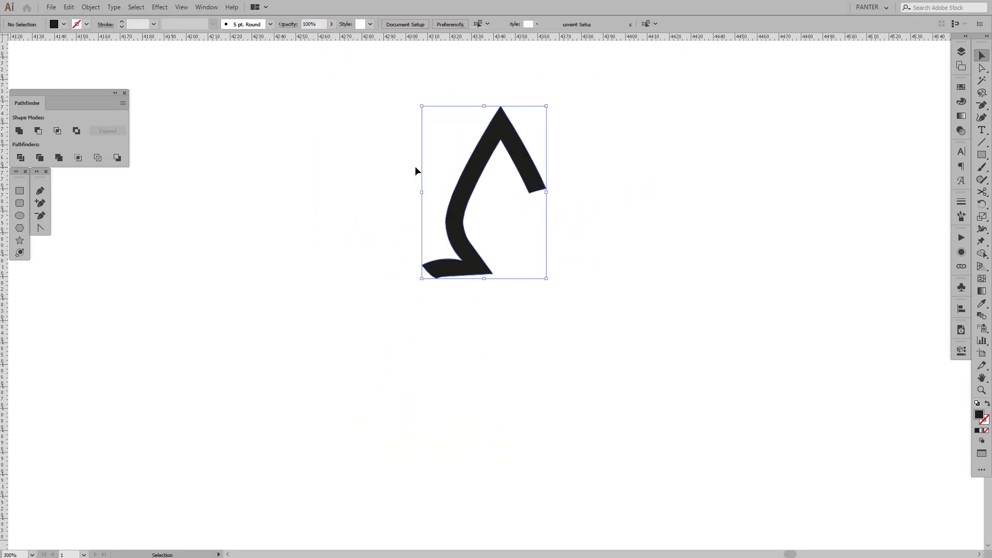
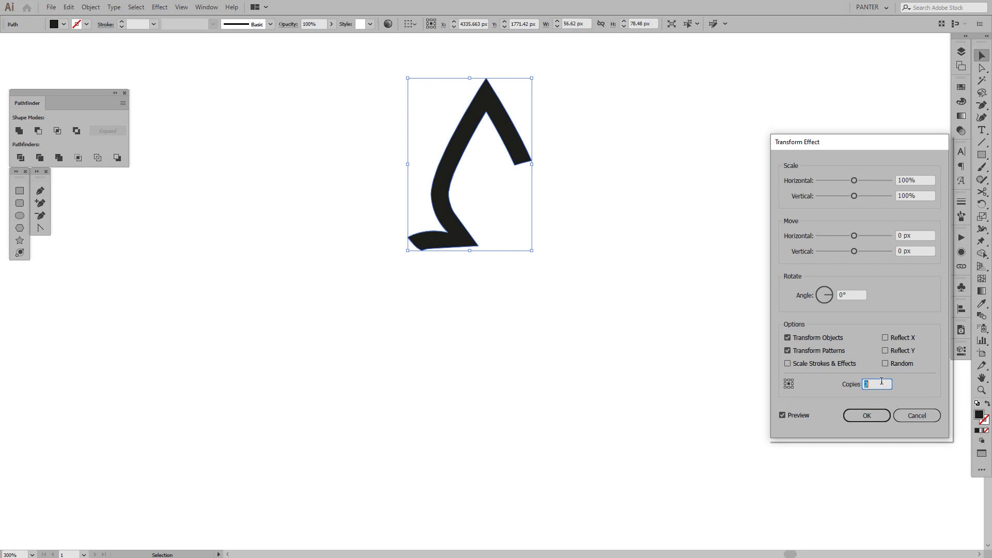
{"action": "left_click", "coordinate": [852, 294]}
{"action": "left_click", "coordinate": [922, 252]}
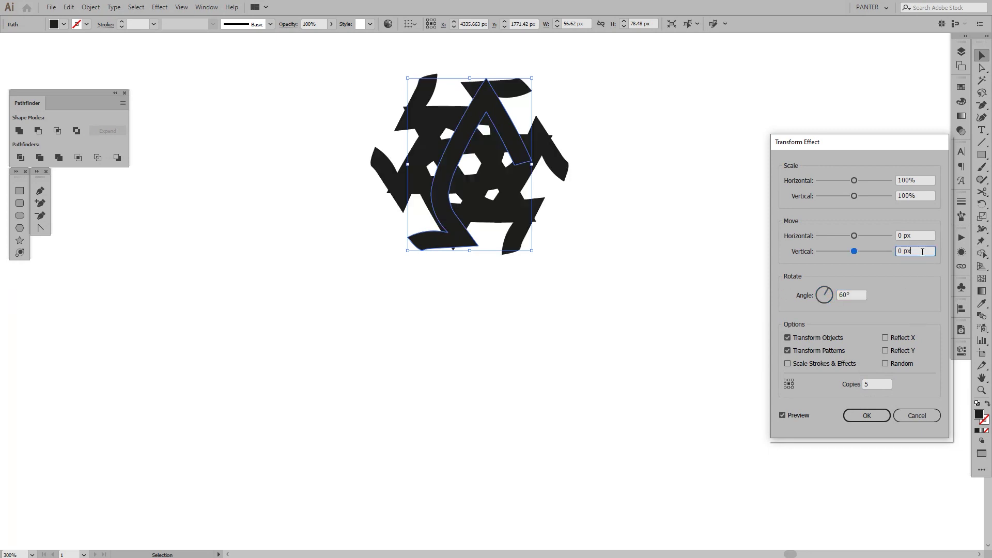
Set the Transform effect's rotation angle to 120° and its vertical move to 72 px
{"action": "left_click_drag", "start_coordinate": [854, 295], "coordinate": [751, 288]}
{"action": "type", "text": "120"}
{"action": "left_click", "coordinate": [920, 251]}
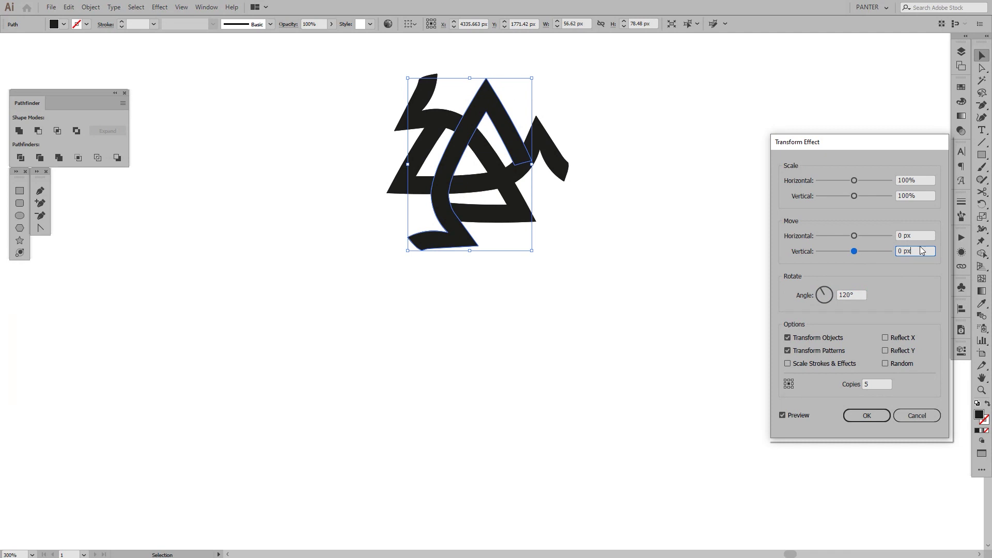
{"action": "scroll", "coordinate": [919, 251], "scroll_direction": "down", "scroll_amount": 8}
{"action": "scroll", "coordinate": [919, 251], "scroll_direction": "up", "scroll_amount": 20}
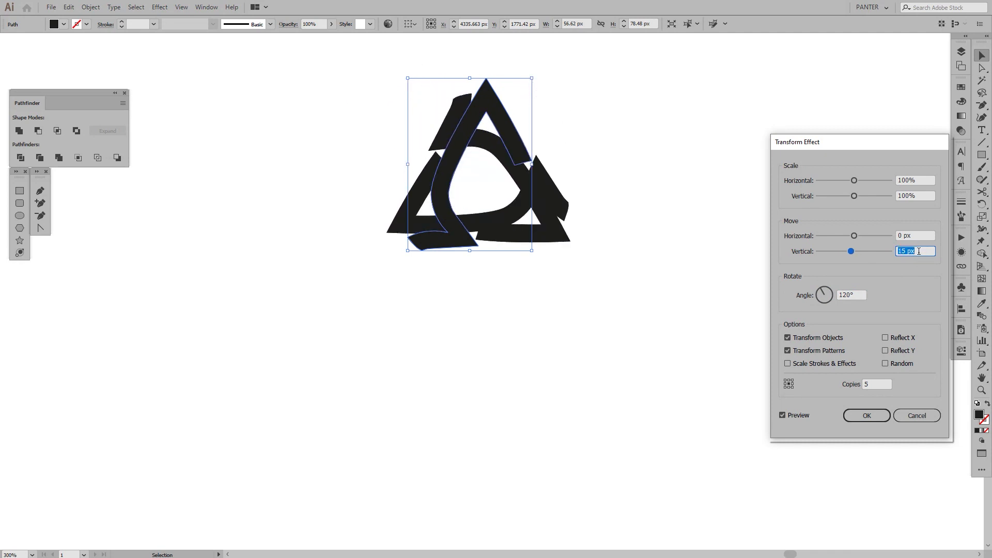
{"action": "key", "text": "Up"}
{"action": "key", "text": "Up"}
{"action": "key", "text": "Up"}
{"action": "key", "text": "Up"}
{"action": "key", "text": "Up"}
{"action": "key", "text": "Up"}
{"action": "key", "text": "Up"}
{"action": "key", "text": "Up"}
{"action": "key", "text": "Up"}
{"action": "key", "text": "Up"}
{"action": "key", "text": "Up"}
{"action": "key", "text": "Up"}
{"action": "key", "text": "Up"}
{"action": "key", "text": "Up"}
{"action": "key", "text": "Up"}
{"action": "key", "text": "Up"}
{"action": "key", "text": "Up"}
{"action": "key", "text": "Up"}
{"action": "key", "text": "Up"}
{"action": "key", "text": "Up"}
Set the effect's horizontal move to -20 px and its rotation angle to 60°, and apply it
{"action": "left_click", "coordinate": [925, 235]}
{"action": "key", "text": "Down"}
{"action": "key", "text": "Down"}
{"action": "key", "text": "Down"}
{"action": "key", "text": "Down"}
{"action": "key", "text": "Down"}
{"action": "key", "text": "Down"}
{"action": "key", "text": "Down"}
{"action": "key", "text": "Down"}
{"action": "key", "text": "Down"}
{"action": "key", "text": "Down"}
{"action": "key", "text": "Down"}
{"action": "key", "text": "Down"}
{"action": "key", "text": "Down"}
{"action": "key", "text": "Down"}
{"action": "key", "text": "Down"}
{"action": "key", "text": "Down"}
{"action": "key", "text": "Down"}
{"action": "key", "text": "Down"}
{"action": "key", "text": "Down"}
{"action": "key", "text": "Down"}
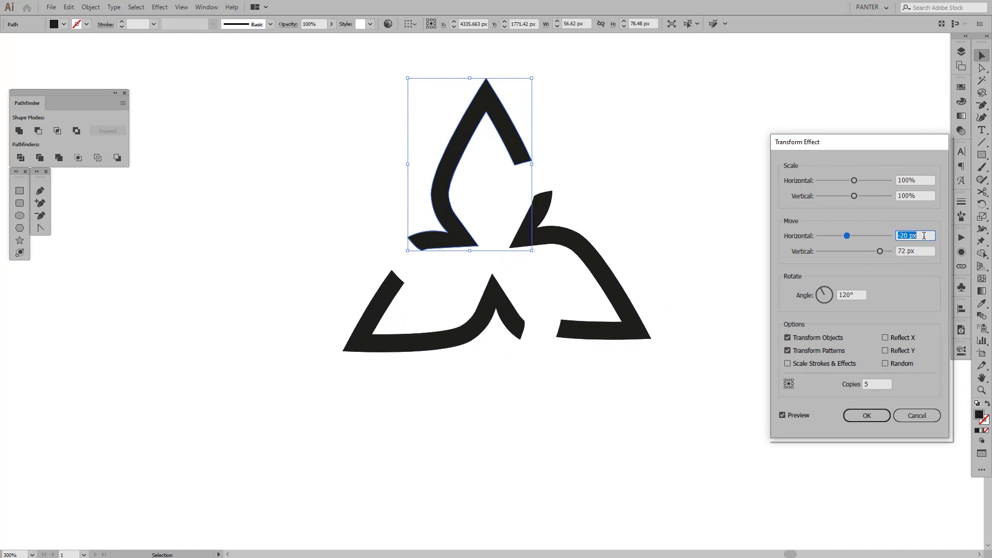
{"action": "left_click", "coordinate": [860, 293]}
{"action": "type", "text": "60"}
{"action": "key", "text": "Return"}
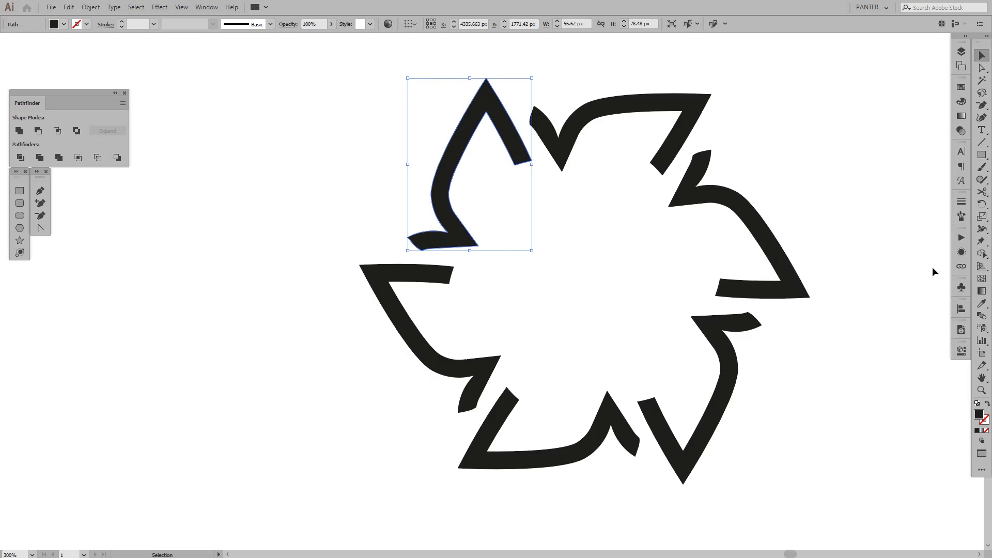
Reopen the piece's Transform effect from its appearance with preview on, and set the horizontal move to -21 px
{"action": "left_click", "coordinate": [962, 252]}
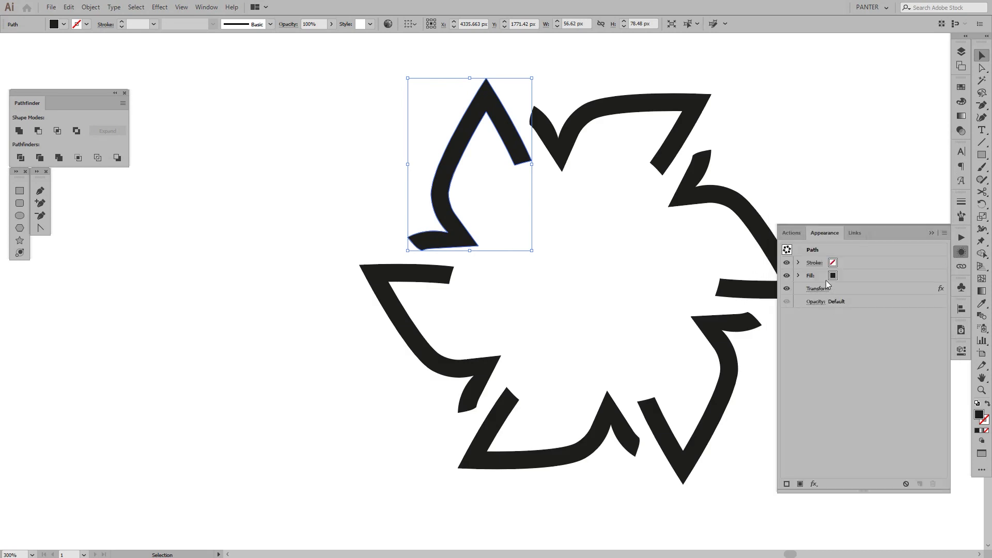
{"action": "left_click_drag", "start_coordinate": [680, 255], "coordinate": [529, 254]}
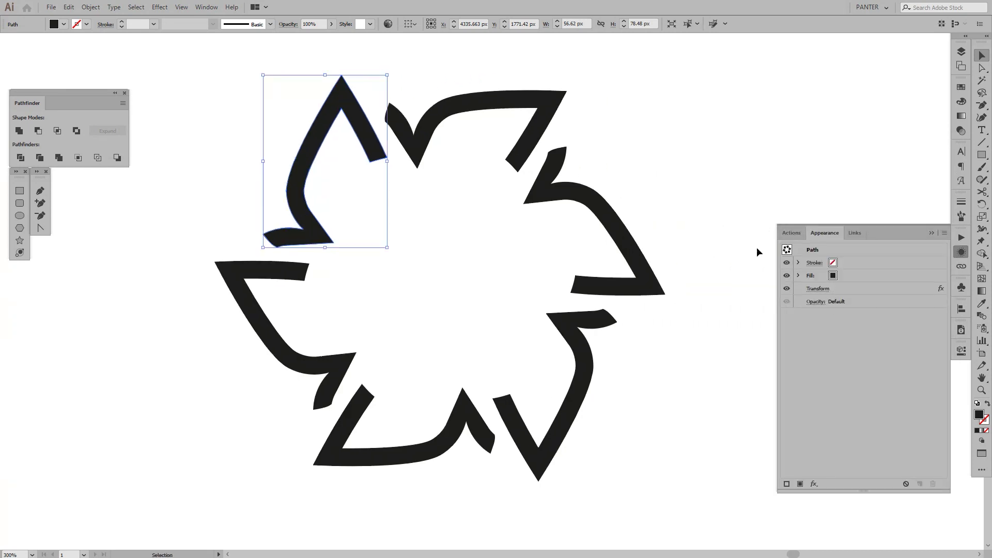
{"action": "left_click", "coordinate": [814, 291]}
{"action": "left_click", "coordinate": [798, 417]}
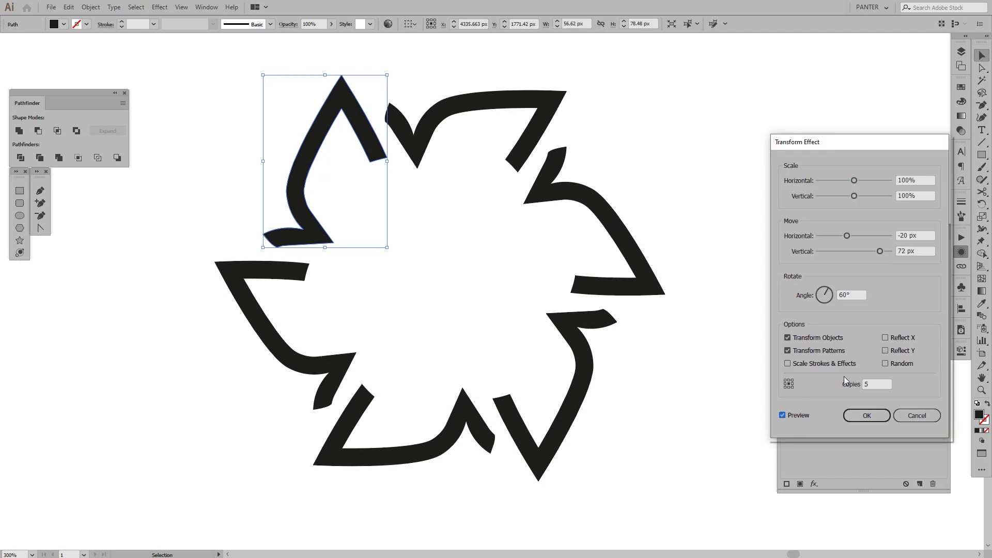
{"action": "left_click", "coordinate": [920, 236]}
{"action": "key", "text": "Down"}
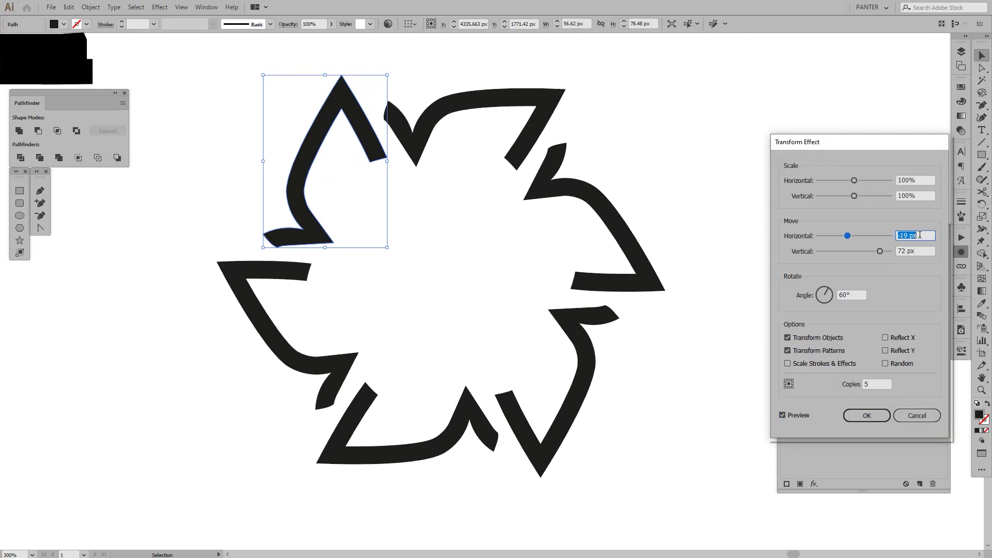
Lower the Transform effect's vertical move to 23 px to bring the six copies closer together
{"action": "left_click", "coordinate": [920, 251]}
{"action": "key", "text": "Down"}
{"action": "key", "text": "Down"}
{"action": "key", "text": "Down"}
{"action": "key", "text": "Down"}
{"action": "key", "text": "Down"}
{"action": "key", "text": "Down"}
{"action": "key", "text": "Down"}
{"action": "key", "text": "Down"}
{"action": "key", "text": "Down"}
{"action": "key", "text": "Down"}
{"action": "key", "text": "Down"}
{"action": "key", "text": "Down"}
{"action": "key", "text": "Down"}
{"action": "key", "text": "Down"}
{"action": "key", "text": "Down"}
{"action": "key", "text": "Down"}
{"action": "key", "text": "Down"}
{"action": "key", "text": "Down"}
{"action": "key", "text": "Down"}
{"action": "key", "text": "Down"}
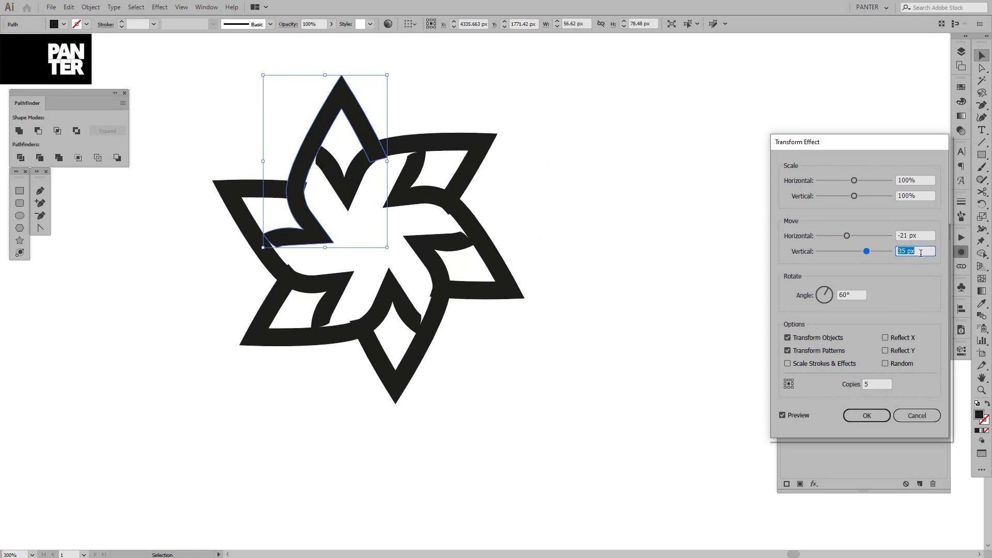
{"action": "key", "text": "Down"}
{"action": "key", "text": "Down"}
{"action": "key", "text": "Down"}
{"action": "key", "text": "Down"}
{"action": "key", "text": "Down"}
{"action": "key", "text": "Down"}
{"action": "key", "text": "Down"}
{"action": "key", "text": "Down"}
{"action": "key", "text": "Down"}
{"action": "key", "text": "Down"}
{"action": "key", "text": "Down"}
{"action": "key", "text": "Down"}
{"action": "key", "text": "Down"}
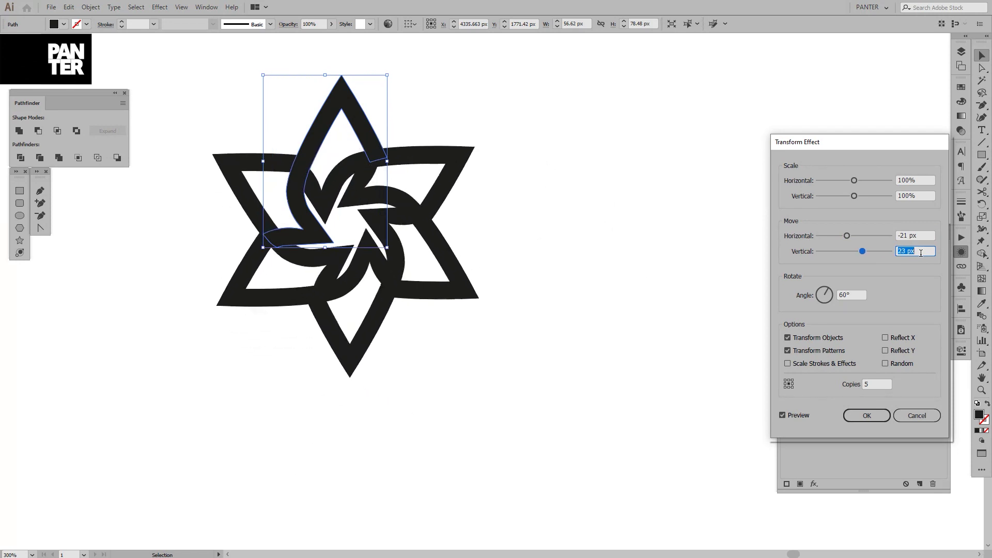
Set the effect's horizontal move to -32 px and its vertical move to 27 px, apply it, and deselect the flower
{"action": "left_click", "coordinate": [922, 235]}
{"action": "key", "text": "Down"}
{"action": "key", "text": "Down"}
{"action": "key", "text": "Down"}
{"action": "key", "text": "Down"}
{"action": "key", "text": "Down"}
{"action": "key", "text": "Down"}
{"action": "key", "text": "Down"}
{"action": "key", "text": "Down"}
{"action": "key", "text": "Down"}
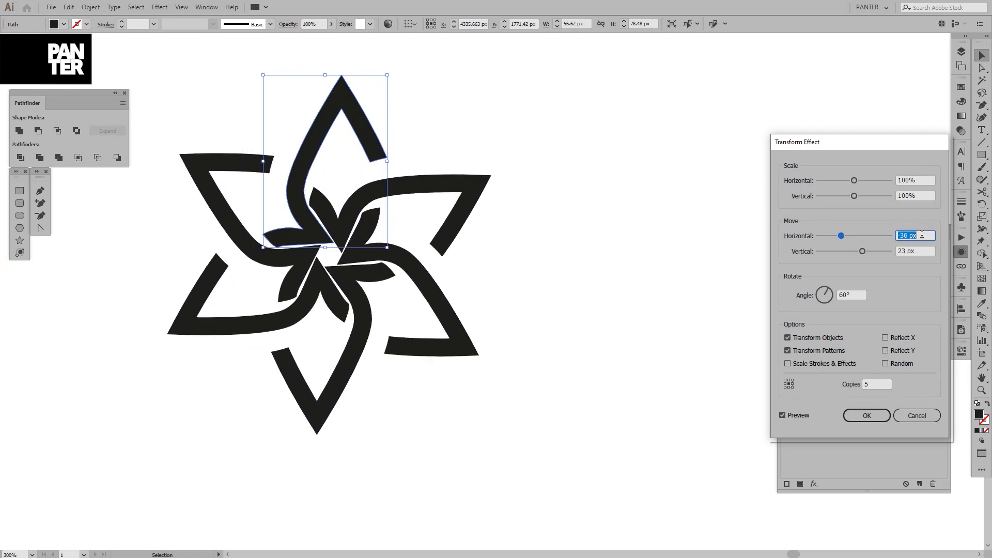
{"action": "key", "text": "Down"}
{"action": "key", "text": "Down"}
{"action": "left_click", "coordinate": [923, 251]}
{"action": "key", "text": "Up"}
{"action": "key", "text": "Up"}
{"action": "key", "text": "Up"}
{"action": "key", "text": "Up"}
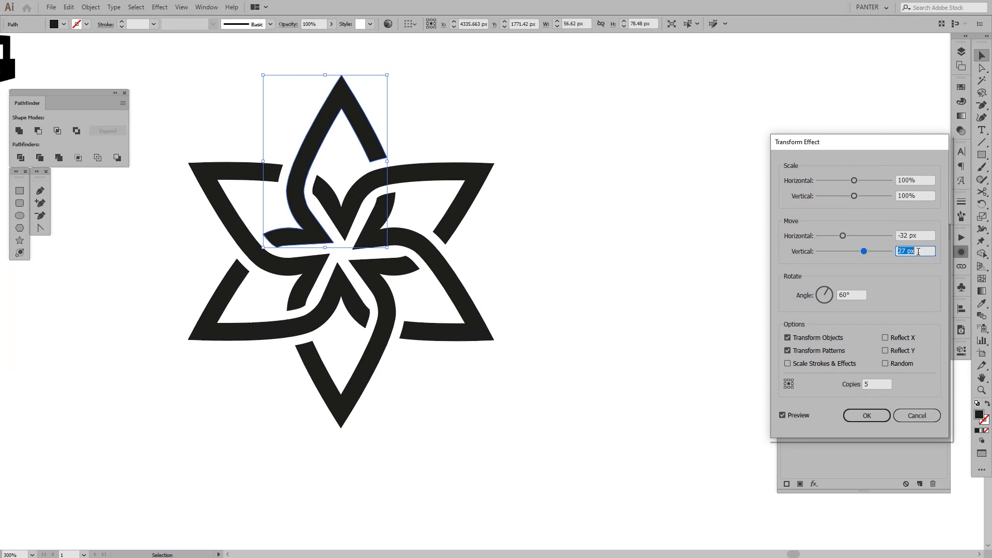
{"action": "left_click", "coordinate": [868, 415]}
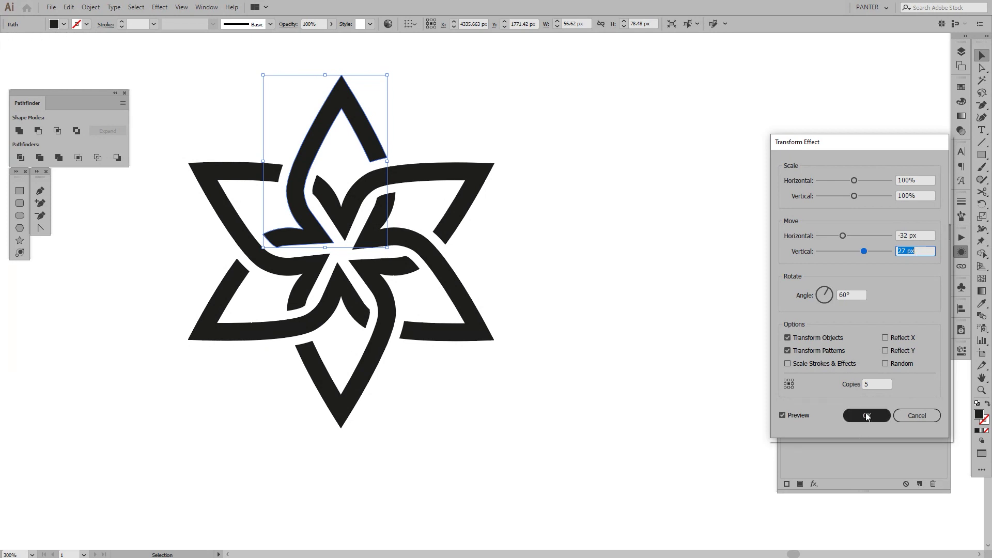
{"action": "left_click", "coordinate": [930, 234]}
{"action": "left_click", "coordinate": [514, 253]}
Examine the interlaced six-petal flower, including the gaps between petals and the center
{"action": "scroll", "coordinate": [545, 243], "scroll_direction": "left", "scroll_amount": 1}
{"action": "scroll", "coordinate": [362, 193], "scroll_direction": "up", "scroll_amount": 1}
{"action": "left_click_drag", "start_coordinate": [425, 205], "coordinate": [454, 208]}
{"action": "scroll", "coordinate": [454, 209], "scroll_direction": "down", "scroll_amount": 1}
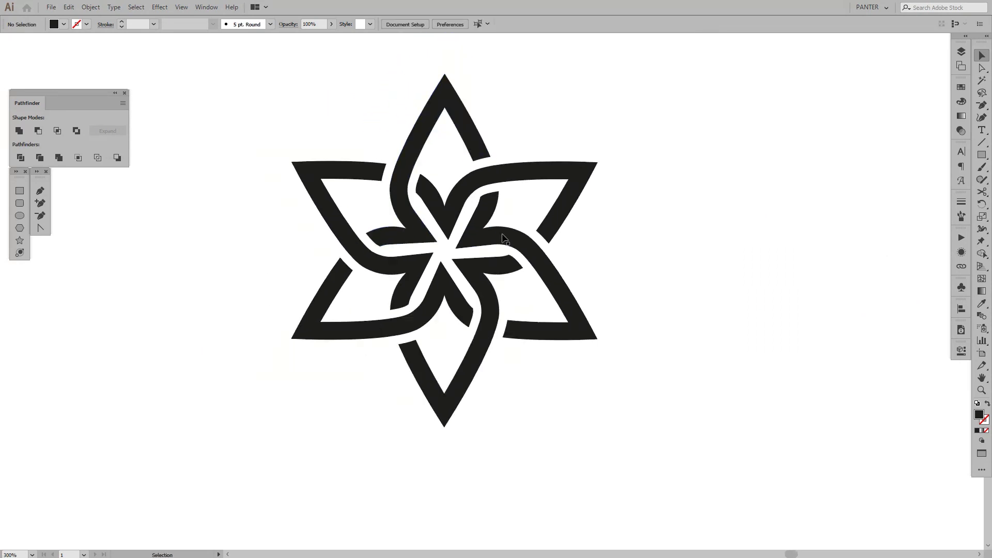
{"action": "left_click_drag", "start_coordinate": [507, 237], "coordinate": [497, 249]}
{"action": "left_click", "coordinate": [457, 140]}
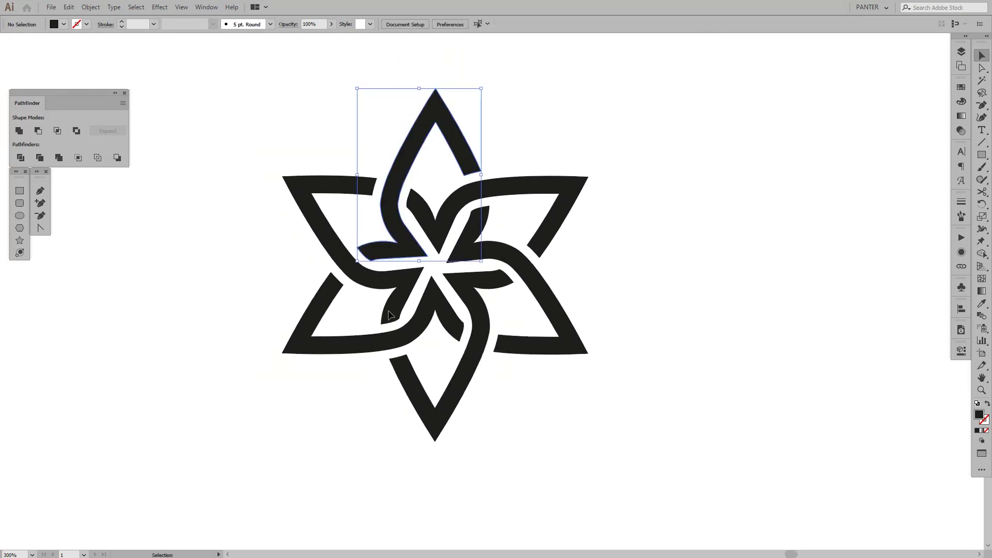
{"action": "left_click", "coordinate": [961, 253]}
{"action": "left_click", "coordinate": [962, 252]}
{"action": "left_click", "coordinate": [643, 226]}
{"action": "scroll", "coordinate": [339, 201], "scroll_direction": "up", "scroll_amount": 1}
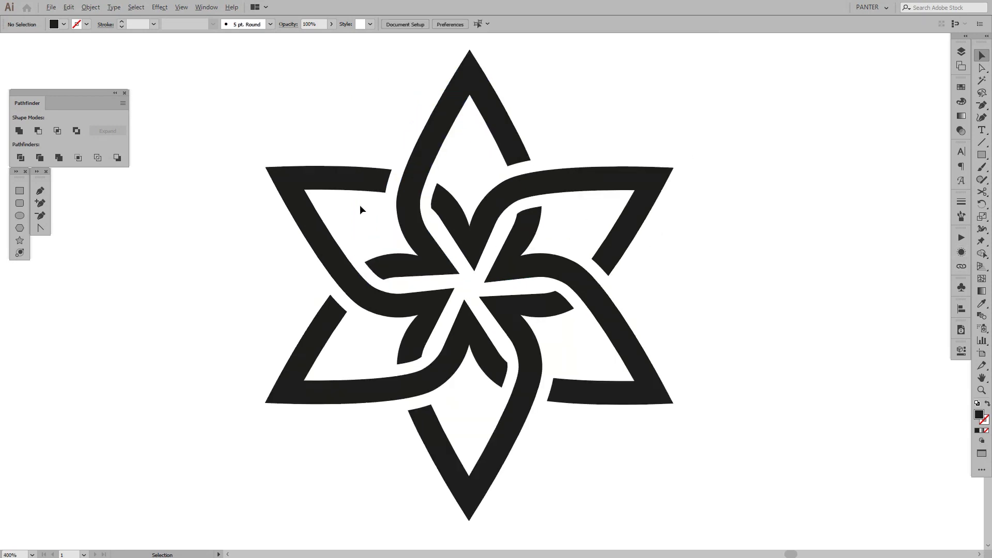
{"action": "scroll", "coordinate": [599, 284], "scroll_direction": "down", "scroll_amount": 1}
{"action": "key", "text": "space"}
{"action": "scroll", "coordinate": [651, 248], "scroll_direction": "up", "scroll_amount": 1}
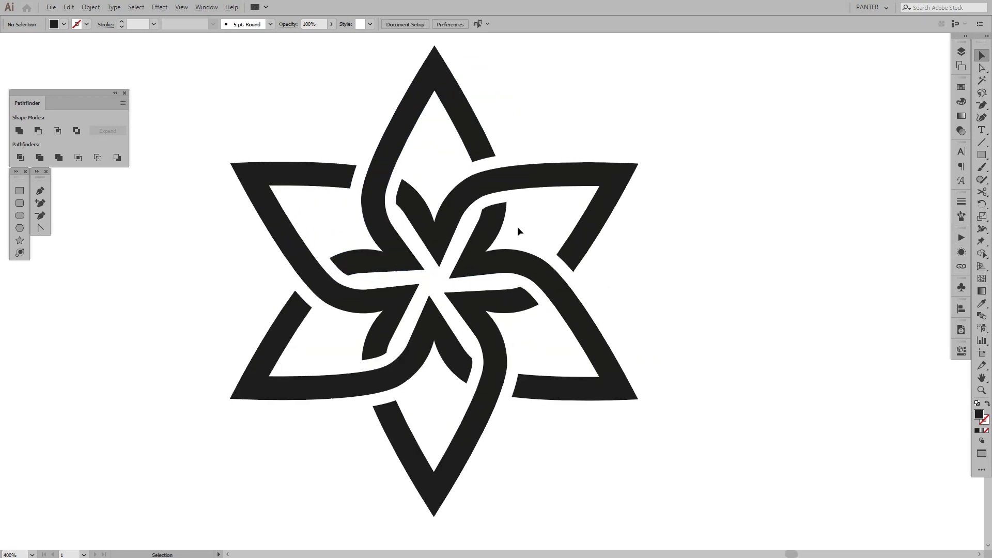
Select the flower's source piece, review its Transform effect settings with preview on, and locate the Appearance entry among the available panels
{"action": "left_click_drag", "start_coordinate": [633, 83], "coordinate": [404, 144]}
{"action": "scroll", "coordinate": [485, 221], "scroll_direction": "down", "scroll_amount": 1}
{"action": "key", "text": "space"}
{"action": "left_click_drag", "start_coordinate": [515, 218], "coordinate": [452, 220]}
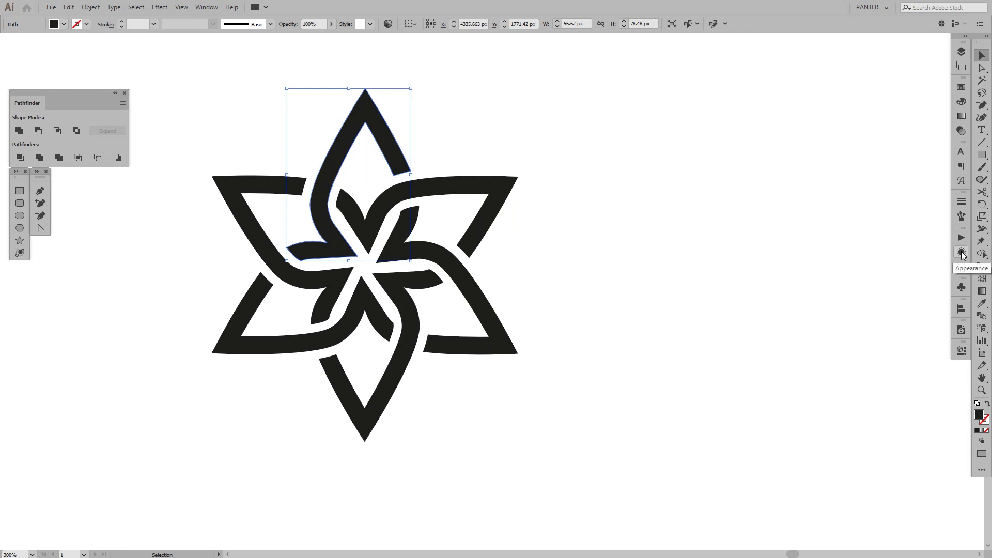
{"action": "left_click", "coordinate": [962, 254]}
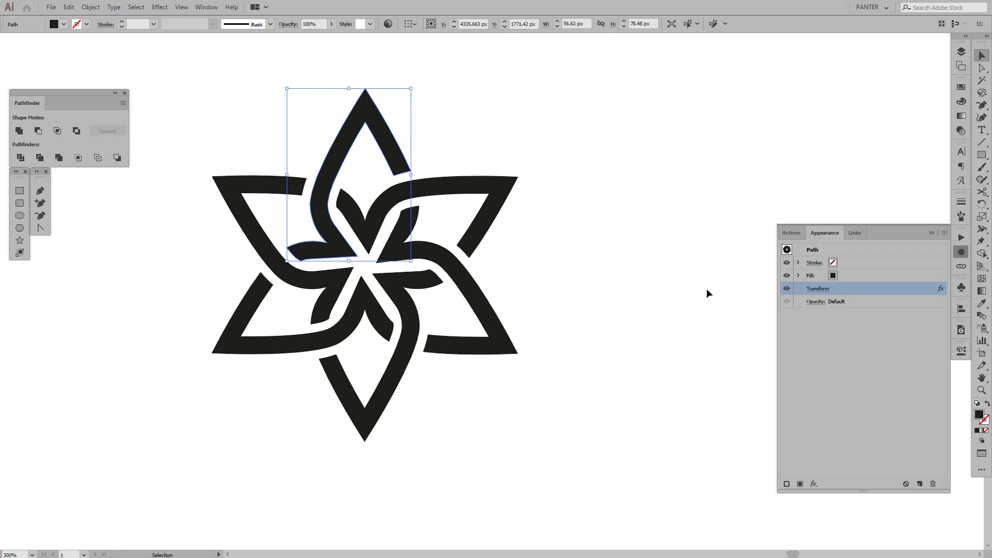
{"action": "left_click", "coordinate": [818, 291]}
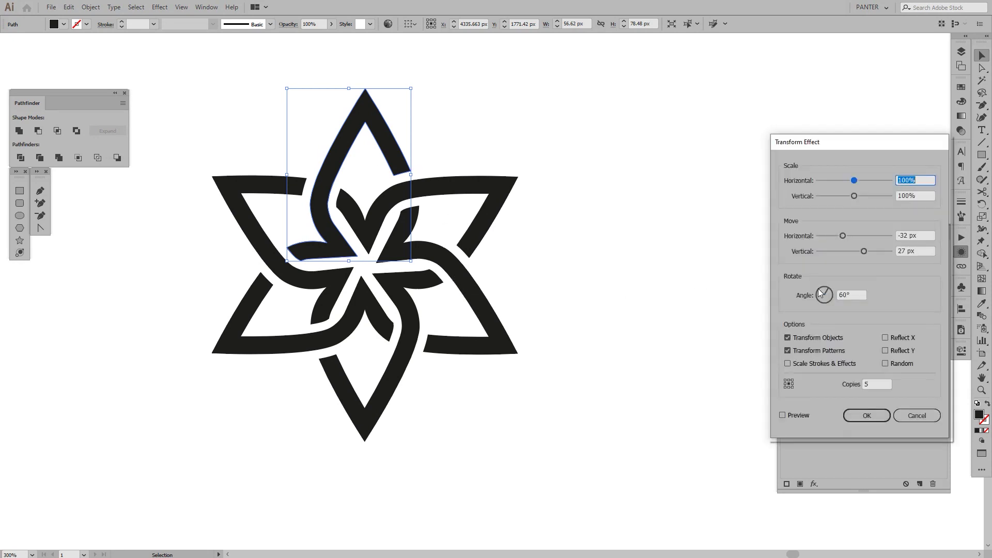
{"action": "left_click", "coordinate": [796, 415]}
{"action": "key", "text": "Return"}
{"action": "left_click", "coordinate": [216, 7]}
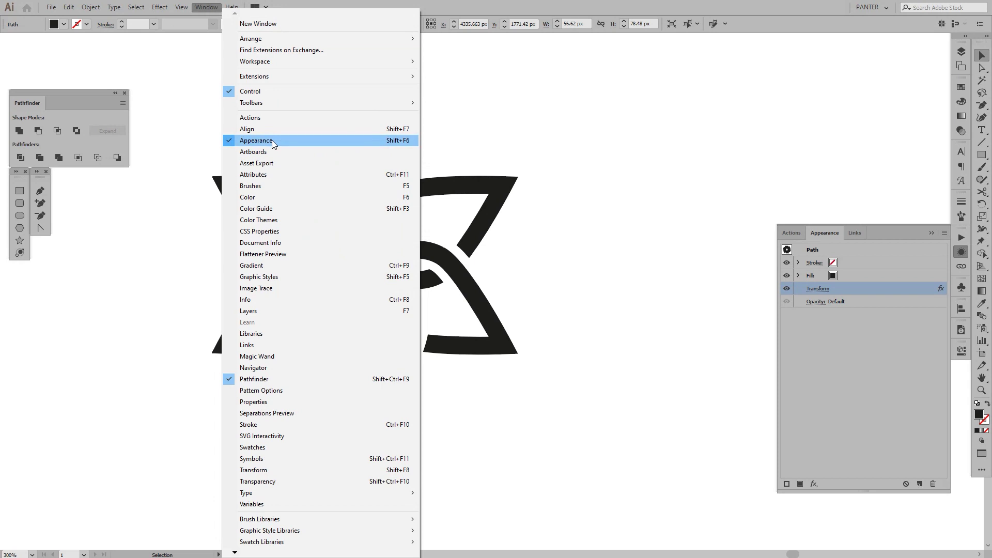
Reopen the source piece's Transform effect settings, turn on the preview, and set the vertical move to 28 px
{"action": "left_click", "coordinate": [897, 231]}
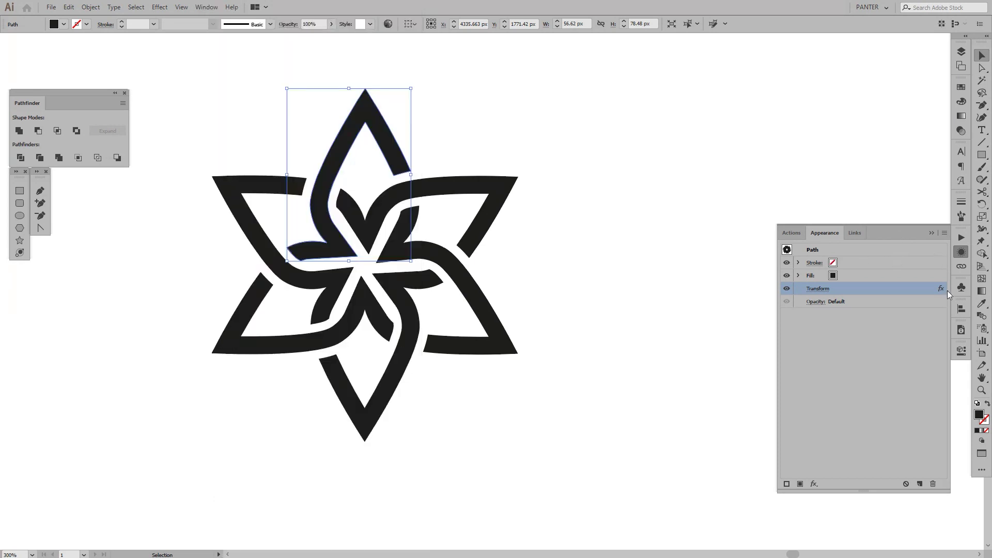
{"action": "left_click", "coordinate": [827, 290]}
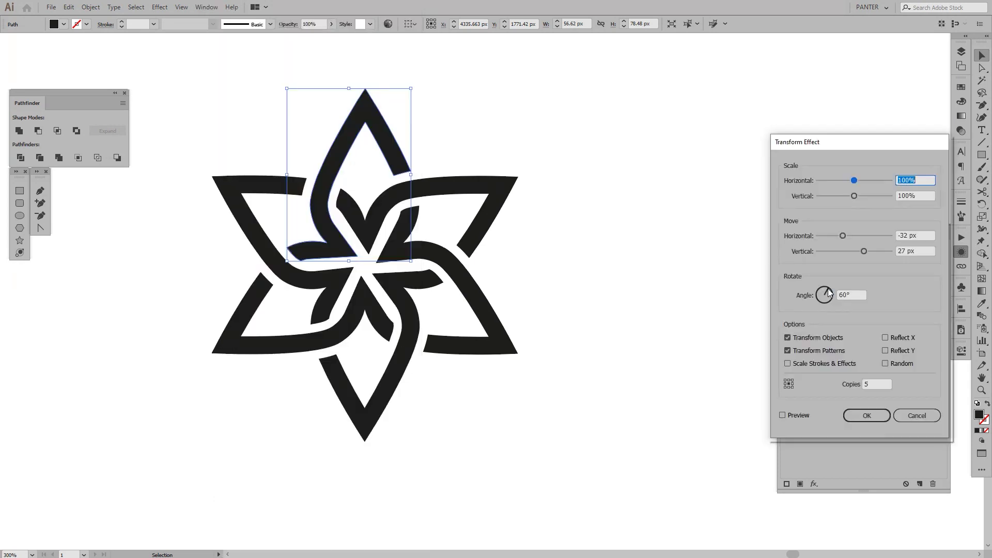
{"action": "key", "text": "Up"}
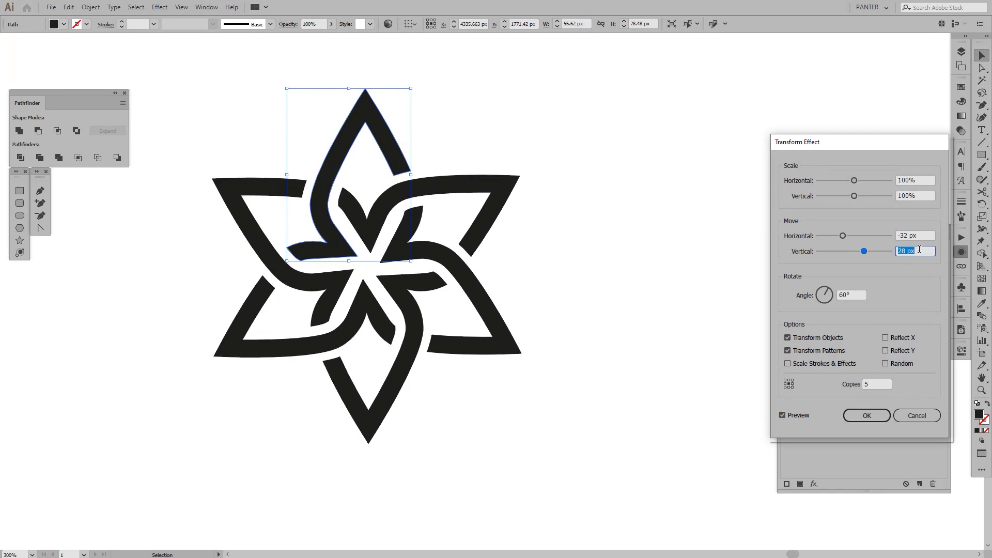
Try a horizontal move of -31 px with a vertical move of 27 px in the Transform effect
{"action": "left_click", "coordinate": [921, 235]}
{"action": "key", "text": "Up"}
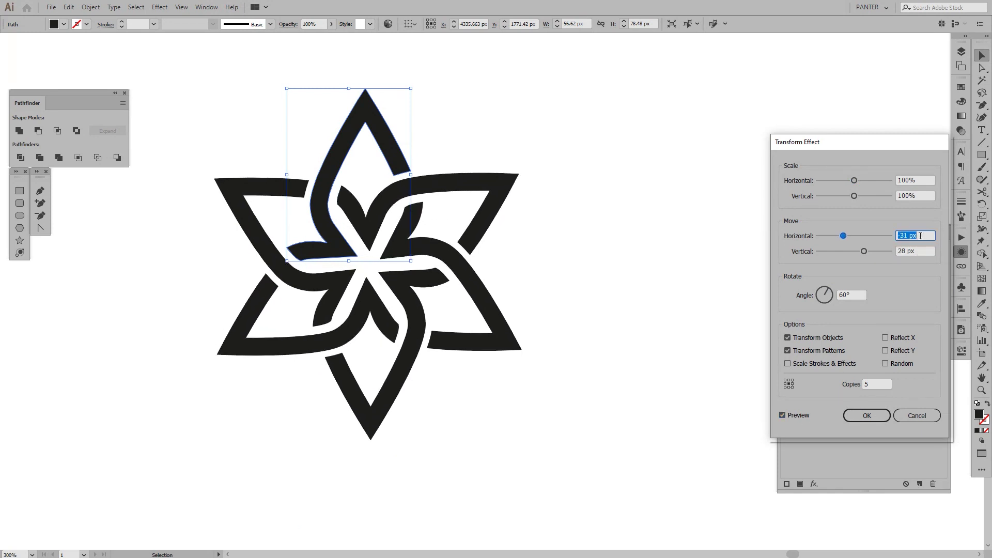
{"action": "left_click", "coordinate": [918, 251]}
{"action": "key", "text": "Down"}
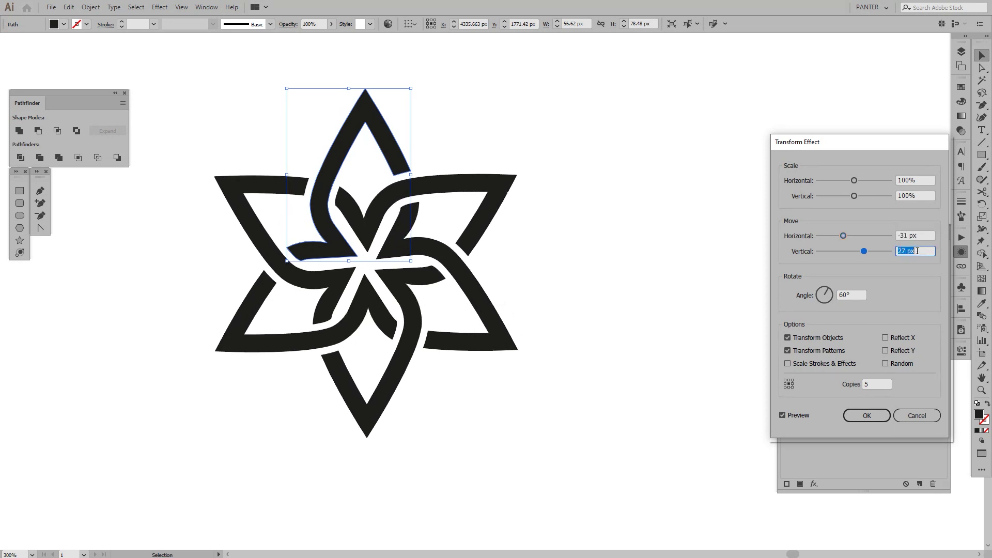
Set the Transform effect's vertical move to 28 px and horizontal move to -32 px, apply it, and deselect the flower
{"action": "key", "text": "Up"}
{"action": "left_click", "coordinate": [919, 236]}
{"action": "key", "text": "Down"}
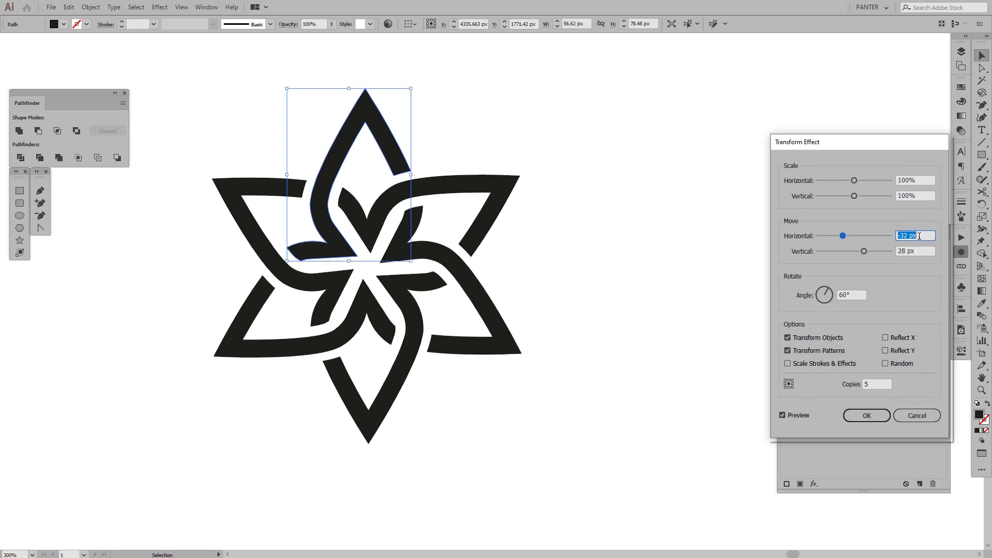
{"action": "key", "text": "Down"}
{"action": "left_click", "coordinate": [867, 416]}
{"action": "left_click", "coordinate": [932, 233]}
{"action": "left_click", "coordinate": [765, 223]}
Select the flower's source piece and remove the two extra anchor points just below its outer tip with the Delete Anchor Point tool
{"action": "left_click_drag", "start_coordinate": [509, 192], "coordinate": [568, 224]}
{"action": "scroll", "coordinate": [366, 269], "scroll_direction": "up", "scroll_amount": 2}
{"action": "scroll", "coordinate": [414, 236], "scroll_direction": "down", "scroll_amount": 2}
{"action": "left_click_drag", "start_coordinate": [427, 241], "coordinate": [434, 235]}
{"action": "scroll", "coordinate": [435, 234], "scroll_direction": "up", "scroll_amount": 1}
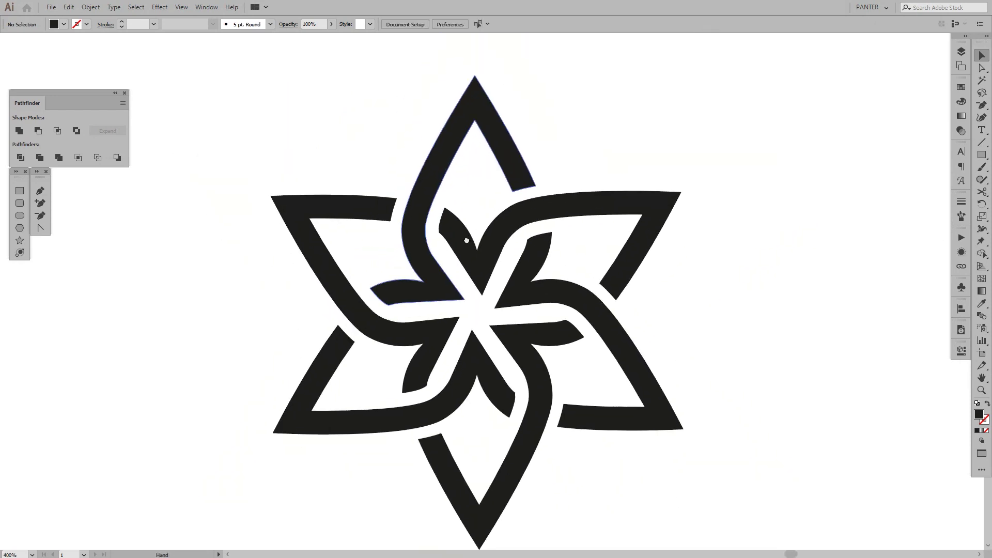
{"action": "scroll", "coordinate": [449, 176], "scroll_direction": "up", "scroll_amount": 2}
{"action": "left_click", "coordinate": [457, 266]}
{"action": "left_click_drag", "start_coordinate": [482, 251], "coordinate": [501, 276]}
{"action": "scroll", "coordinate": [464, 211], "scroll_direction": "up", "scroll_amount": 1}
{"action": "left_click_drag", "start_coordinate": [505, 210], "coordinate": [505, 269]}
{"action": "key", "text": "space"}
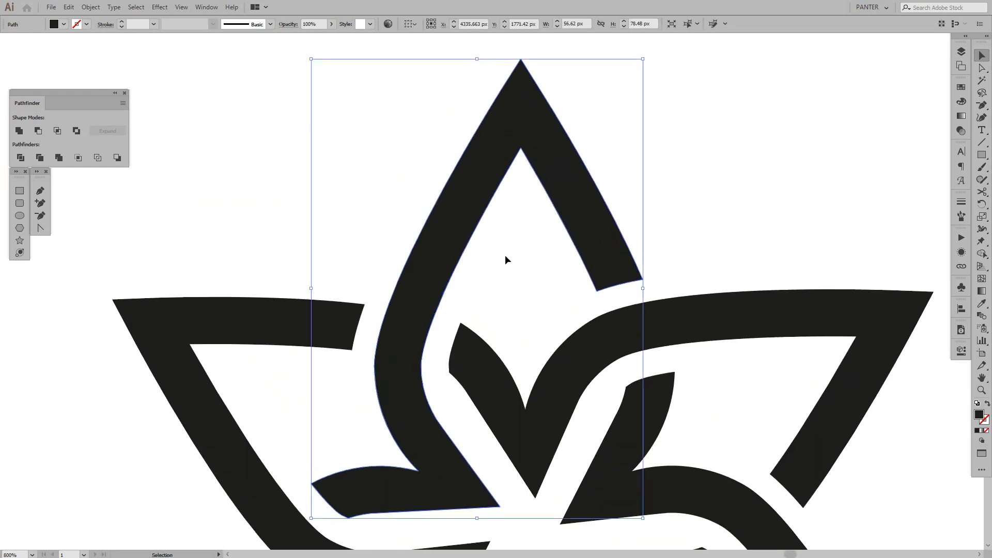
{"action": "left_click", "coordinate": [983, 108]}
{"action": "left_click", "coordinate": [984, 107]}
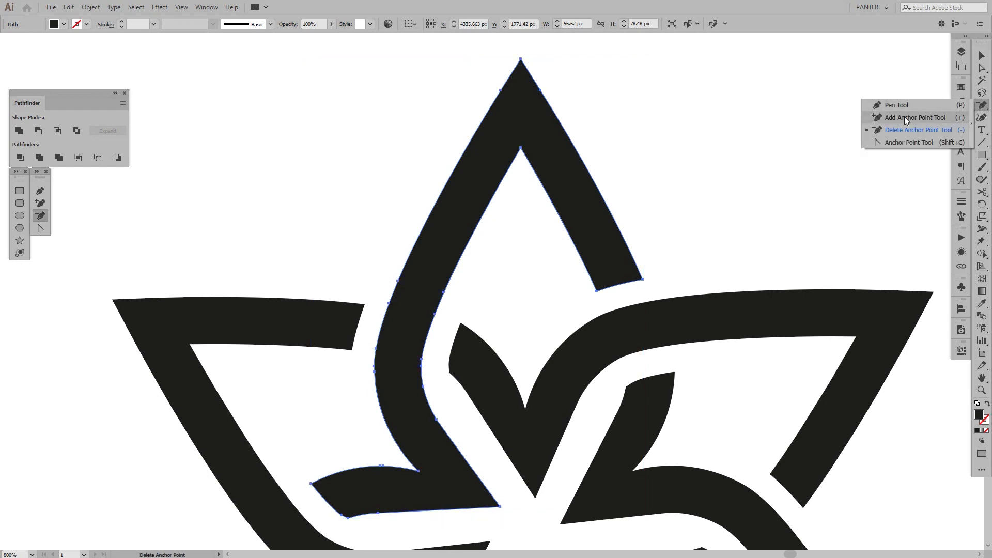
{"action": "left_click", "coordinate": [931, 130]}
{"action": "scroll", "coordinate": [507, 71], "scroll_direction": "up", "scroll_amount": 1}
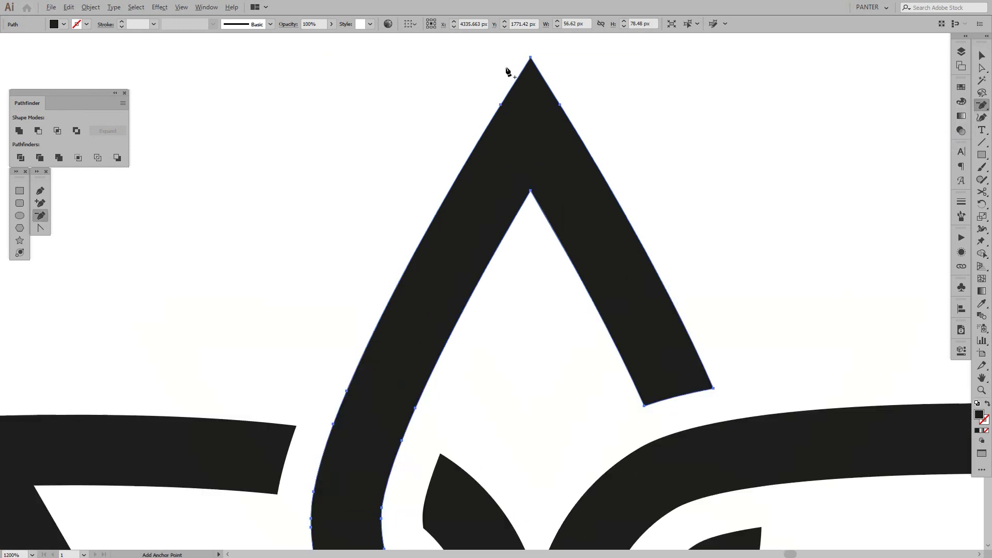
{"action": "left_click", "coordinate": [501, 105]}
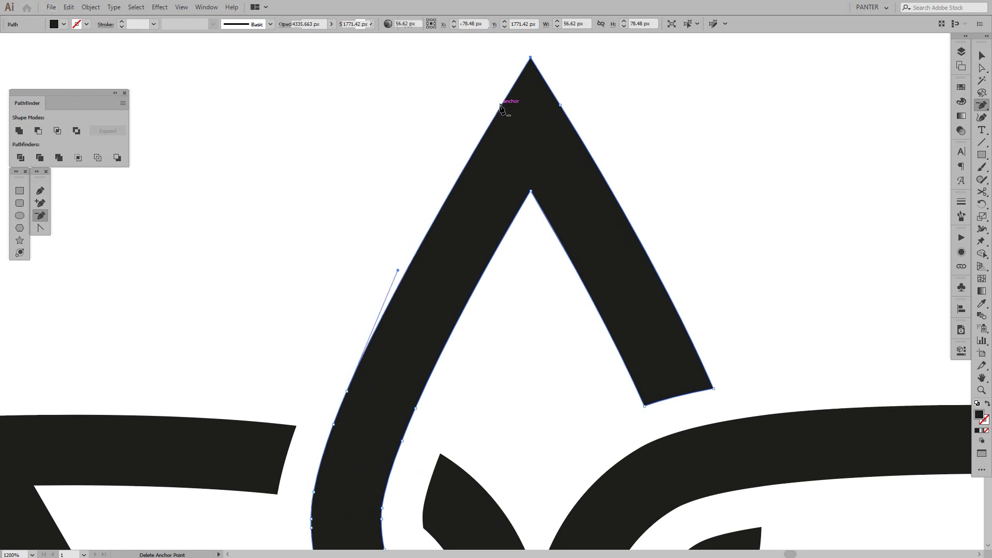
{"action": "left_click", "coordinate": [560, 105]}
Delete the surplus anchor points on the outer and inner edges of the petal's left band above the bend
{"action": "left_click_drag", "start_coordinate": [567, 228], "coordinate": [610, 174]}
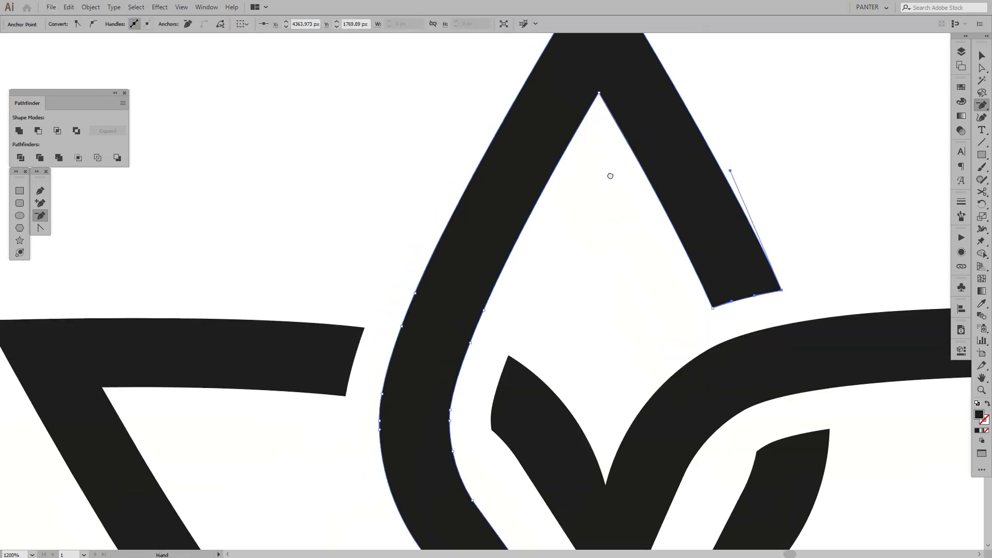
{"action": "left_click", "coordinate": [416, 293]}
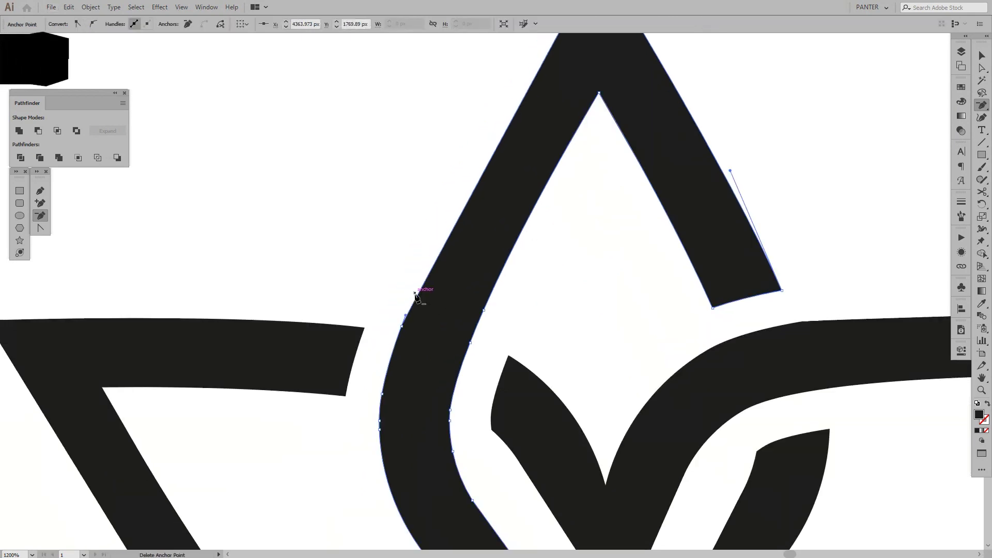
{"action": "left_click", "coordinate": [484, 310]}
{"action": "left_click_drag", "start_coordinate": [429, 369], "coordinate": [444, 308]}
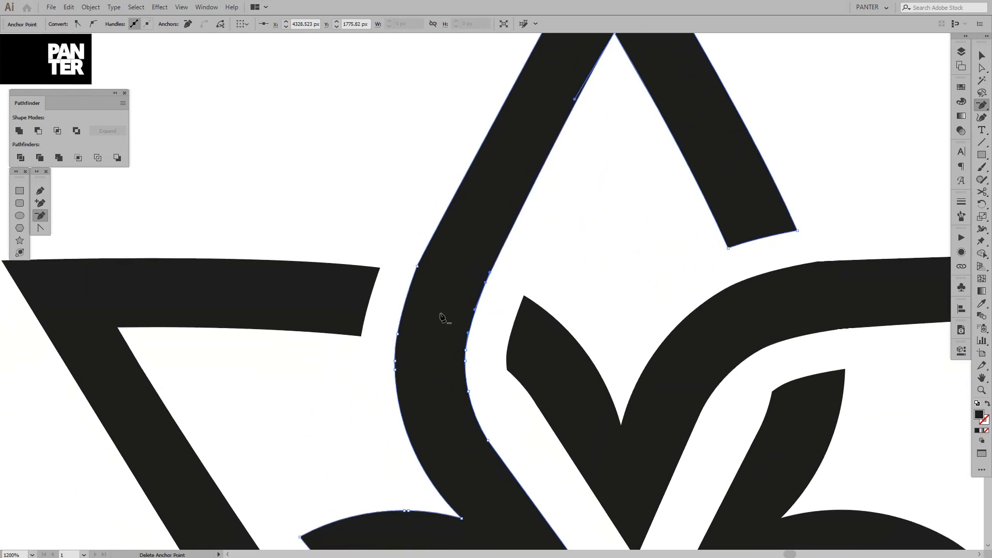
{"action": "left_click", "coordinate": [418, 266]}
{"action": "left_click", "coordinate": [486, 283]}
Delete the surplus anchor points around the left band's bend, on both its inner and outer edges
{"action": "left_click_drag", "start_coordinate": [477, 360], "coordinate": [484, 300]}
{"action": "left_click", "coordinate": [474, 300]}
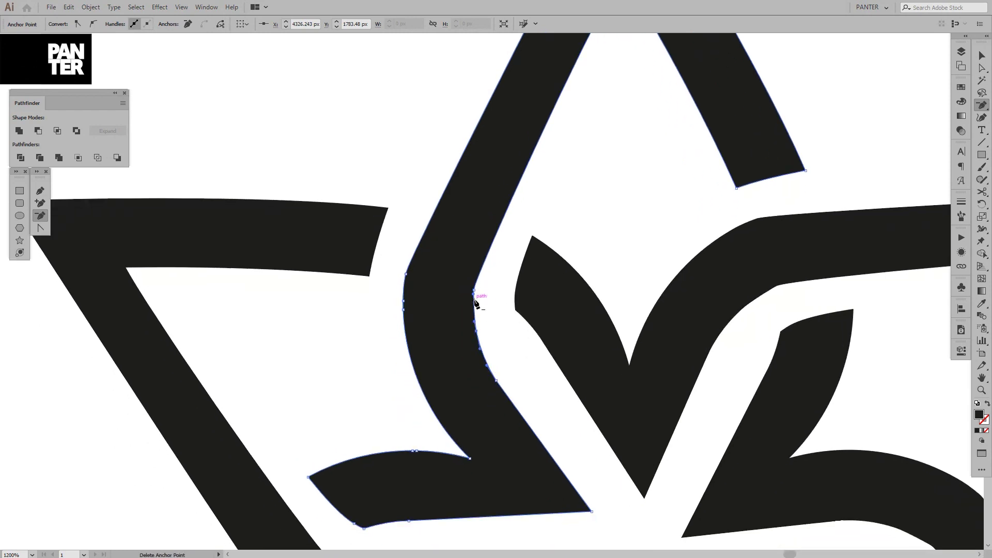
{"action": "left_click", "coordinate": [476, 332]}
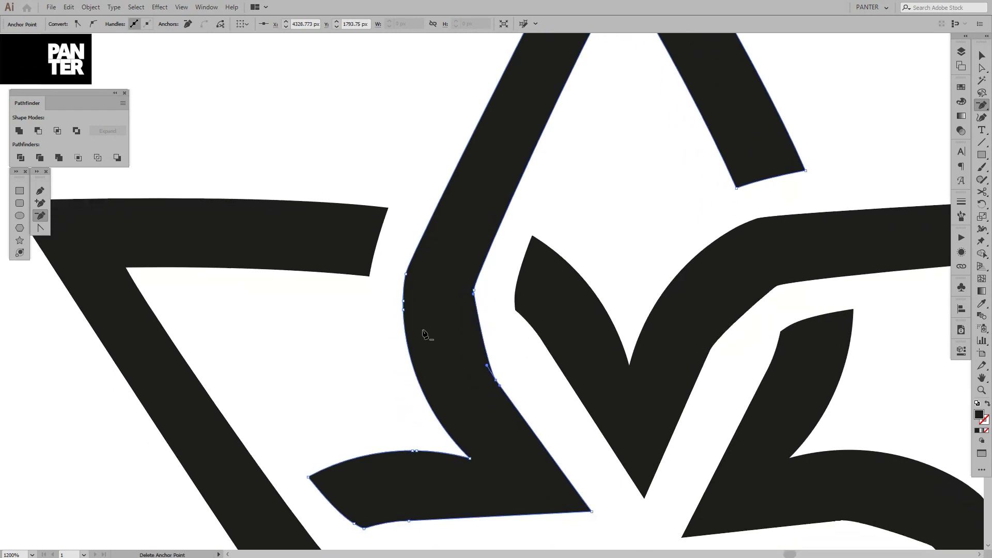
{"action": "left_click", "coordinate": [403, 304]}
{"action": "left_click_drag", "start_coordinate": [473, 358], "coordinate": [513, 270]}
{"action": "scroll", "coordinate": [477, 288], "scroll_direction": "up", "scroll_amount": 1}
{"action": "left_click", "coordinate": [493, 286]}
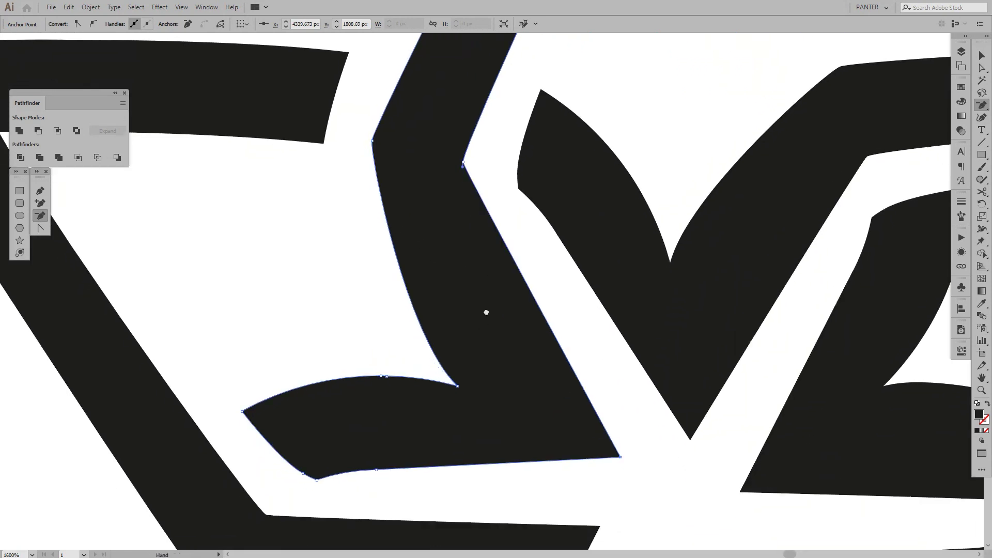
Delete the redundant anchor points along the short lower tail's bottom, end and upper edges, and deselect the piece
{"action": "scroll", "coordinate": [485, 310], "scroll_direction": "down", "scroll_amount": 2}
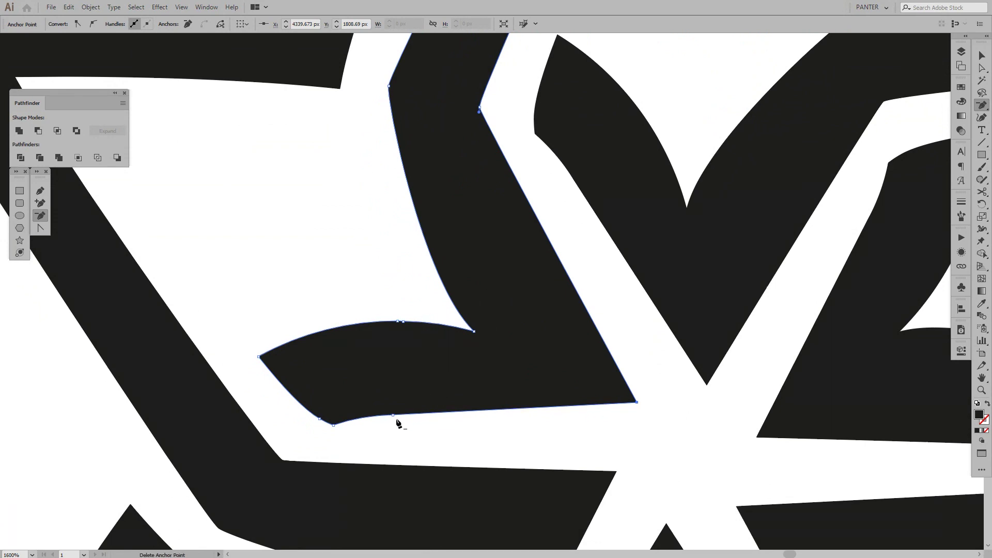
{"action": "left_click", "coordinate": [393, 416]}
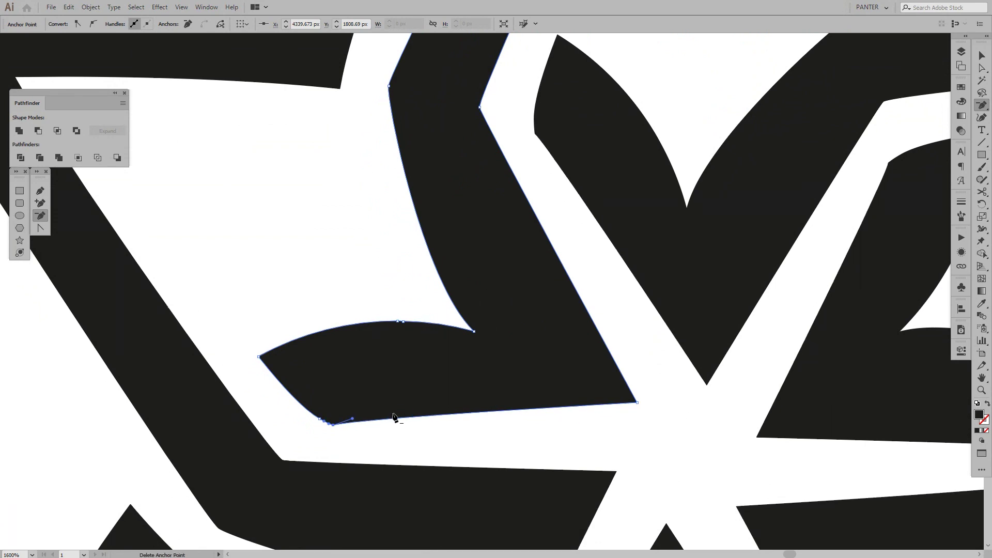
{"action": "left_click", "coordinate": [322, 418]}
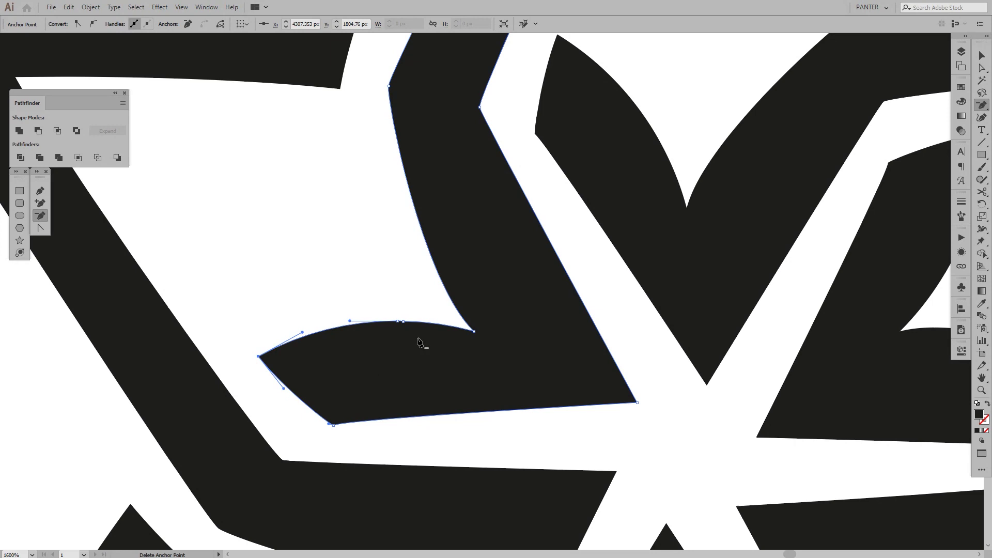
{"action": "left_click", "coordinate": [398, 321]}
{"action": "key", "text": "v"}
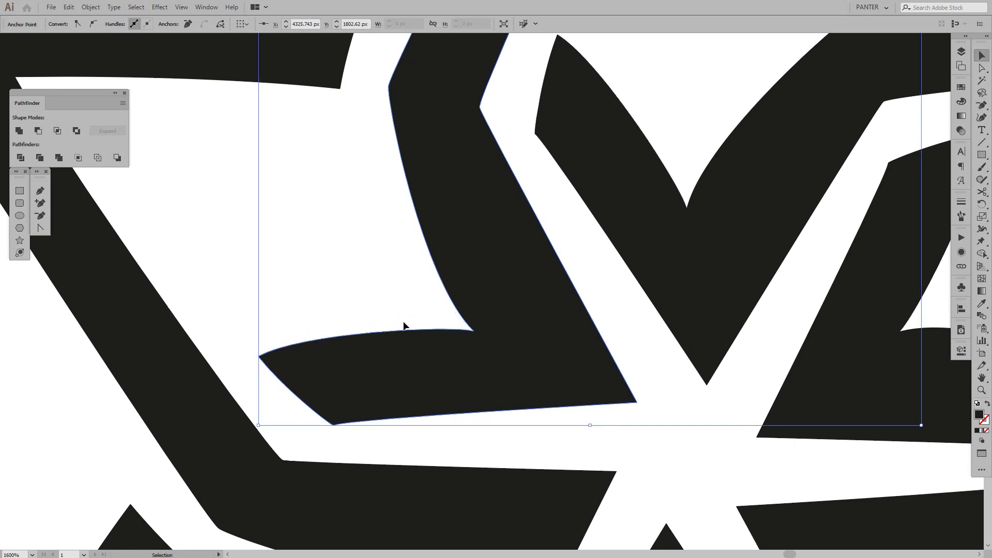
{"action": "scroll", "coordinate": [404, 325], "scroll_direction": "down", "scroll_amount": 5}
{"action": "left_click_drag", "start_coordinate": [591, 344], "coordinate": [573, 288]}
{"action": "left_click", "coordinate": [574, 288]}
Select the outer bend anchor with the Direct Selection tool and extend its upper handle vertically to round the petal's outer edge
{"action": "scroll", "coordinate": [403, 236], "scroll_direction": "up", "scroll_amount": 2}
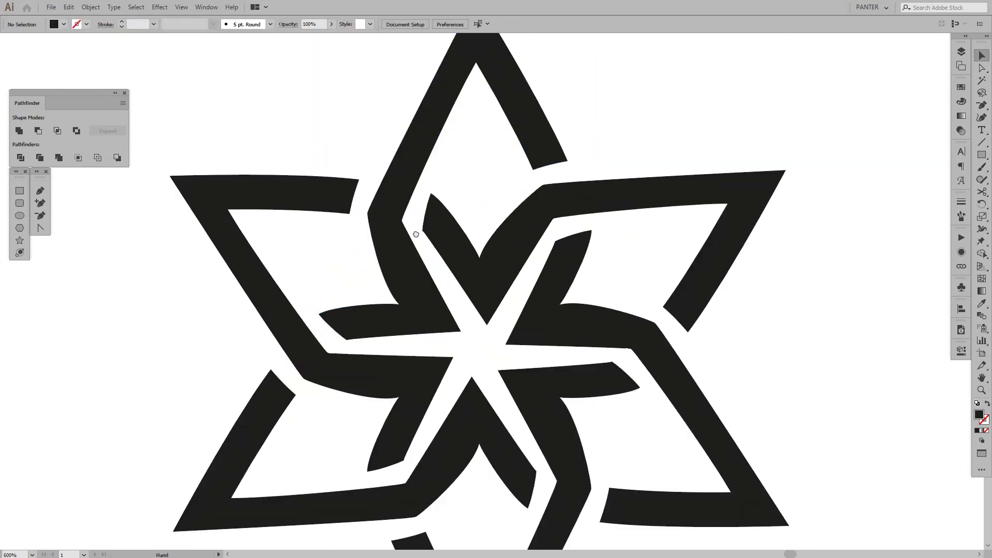
{"action": "left_click_drag", "start_coordinate": [414, 228], "coordinate": [427, 271]}
{"action": "scroll", "coordinate": [447, 253], "scroll_direction": "up", "scroll_amount": 2}
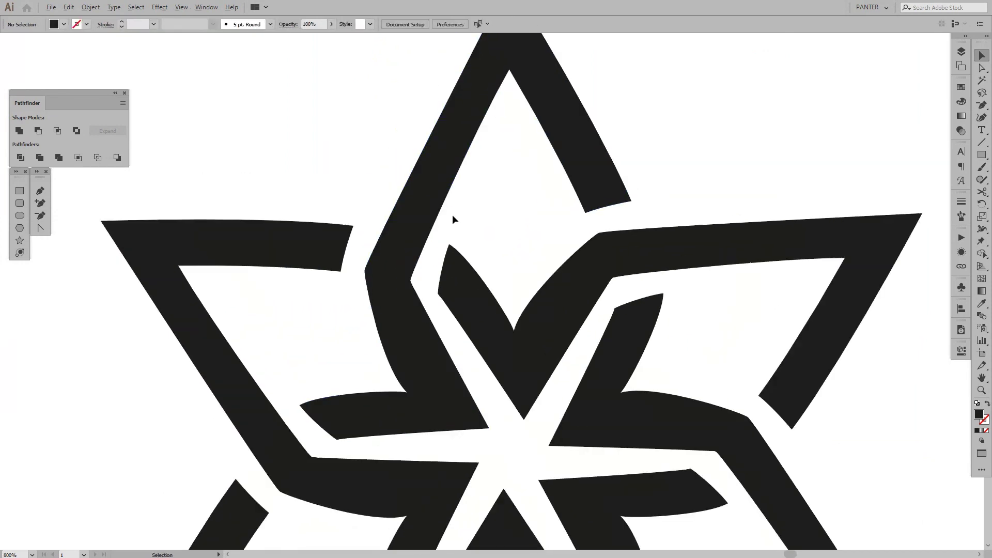
{"action": "left_click_drag", "start_coordinate": [982, 68], "coordinate": [959, 68]}
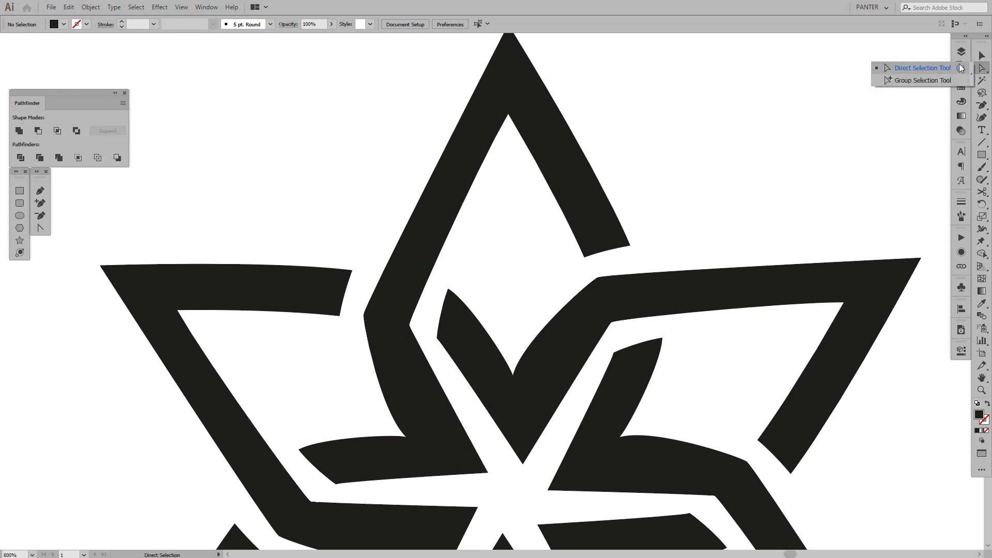
{"action": "left_click", "coordinate": [929, 69]}
{"action": "left_click", "coordinate": [395, 312]}
{"action": "left_click_drag", "start_coordinate": [400, 302], "coordinate": [388, 374]}
{"action": "scroll", "coordinate": [382, 352], "scroll_direction": "up", "scroll_amount": 1}
{"action": "left_click_drag", "start_coordinate": [391, 322], "coordinate": [419, 246]}
{"action": "key", "text": "ctrl+minus"}
{"action": "key", "text": "ctrl+minus"}
{"action": "scroll", "coordinate": [420, 272], "scroll_direction": "up", "scroll_amount": 1}
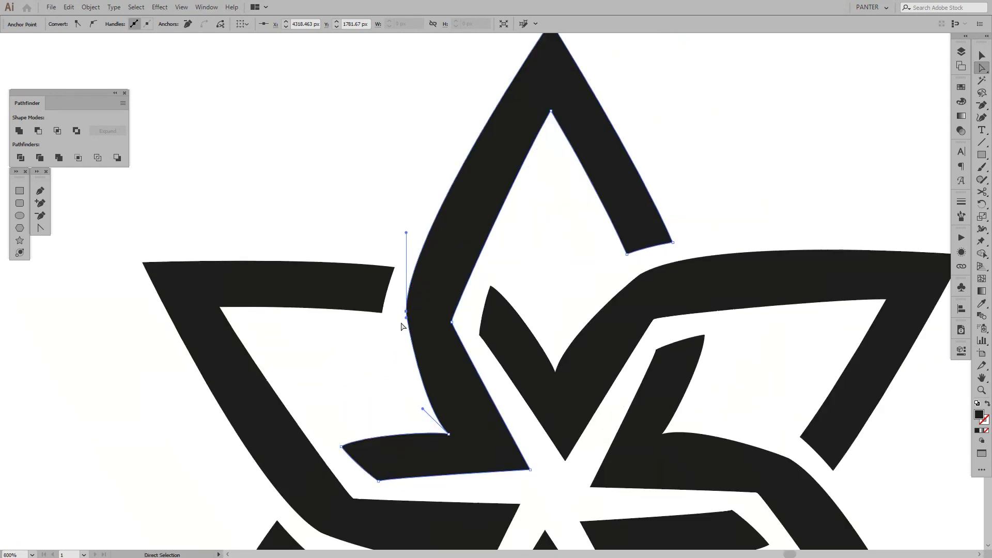
Lengthen the outer bend's lower handle and extend the handle at the tail's corner to round the lower outer curve
{"action": "left_click_drag", "start_coordinate": [407, 318], "coordinate": [411, 353]}
{"action": "scroll", "coordinate": [424, 369], "scroll_direction": "up", "scroll_amount": 1}
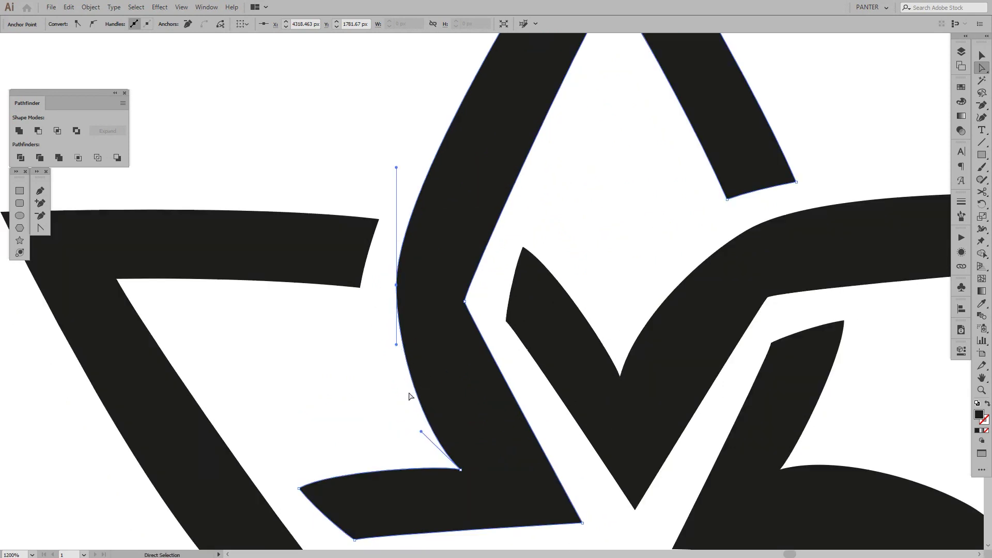
{"action": "left_click_drag", "start_coordinate": [421, 432], "coordinate": [409, 412]}
{"action": "left_click", "coordinate": [383, 417]}
Select the anchor at the band's inner bend and extend its lower handle to curve the lower inner edge
{"action": "scroll", "coordinate": [382, 416], "scroll_direction": "down", "scroll_amount": 3}
{"action": "scroll", "coordinate": [427, 355], "scroll_direction": "up", "scroll_amount": 2}
{"action": "left_click", "coordinate": [392, 394]}
{"action": "scroll", "coordinate": [394, 376], "scroll_direction": "down", "scroll_amount": 1}
{"action": "left_click_drag", "start_coordinate": [378, 286], "coordinate": [388, 277]}
{"action": "left_click", "coordinate": [436, 375]}
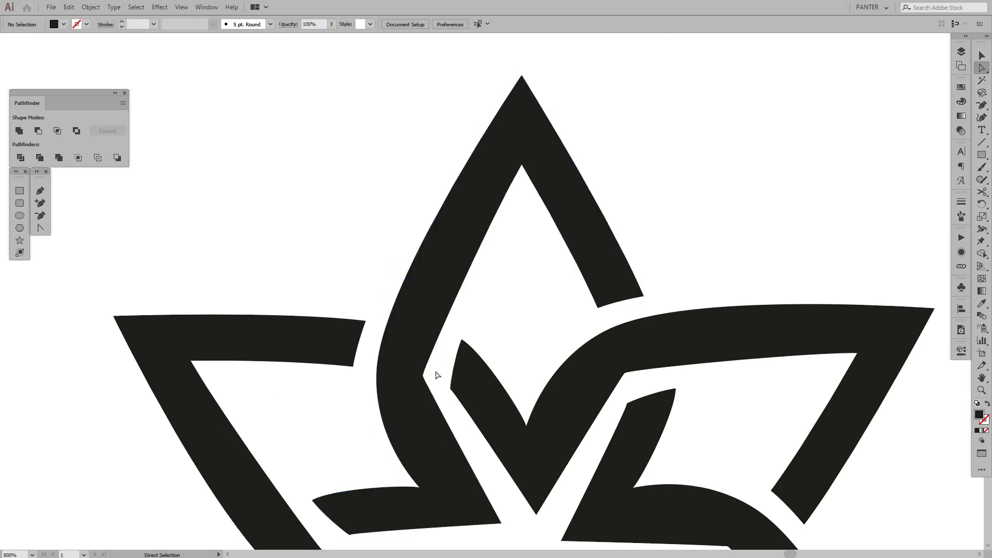
{"action": "left_click_drag", "start_coordinate": [420, 380], "coordinate": [414, 342]}
{"action": "key", "text": "ctrl+equal"}
{"action": "key", "text": "ctrl+equal"}
{"action": "scroll", "coordinate": [414, 344], "scroll_direction": "down", "scroll_amount": 2}
{"action": "left_click_drag", "start_coordinate": [448, 277], "coordinate": [394, 328]}
{"action": "scroll", "coordinate": [378, 322], "scroll_direction": "up", "scroll_amount": 1}
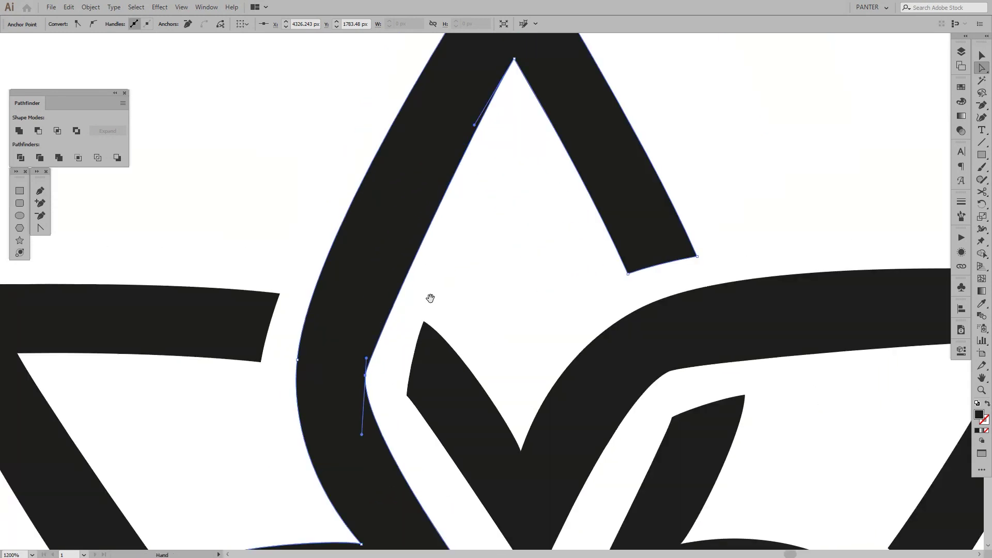
Extend the petal's inner tip handle and pull the inner bend's upper handle straight up to curve the inner edge
{"action": "left_click_drag", "start_coordinate": [430, 298], "coordinate": [436, 356]}
{"action": "scroll", "coordinate": [476, 196], "scroll_direction": "down", "scroll_amount": 1}
{"action": "left_click_drag", "start_coordinate": [479, 187], "coordinate": [457, 206]}
{"action": "left_click", "coordinate": [409, 345]}
{"action": "left_click_drag", "start_coordinate": [412, 337], "coordinate": [409, 288]}
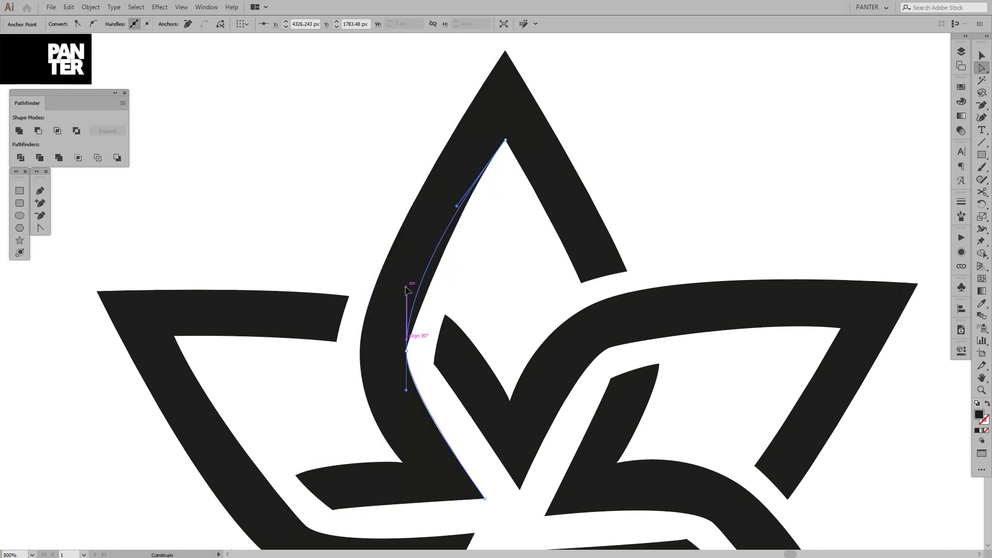
{"action": "left_click_drag", "start_coordinate": [406, 293], "coordinate": [406, 292]}
{"action": "left_click", "coordinate": [460, 299]}
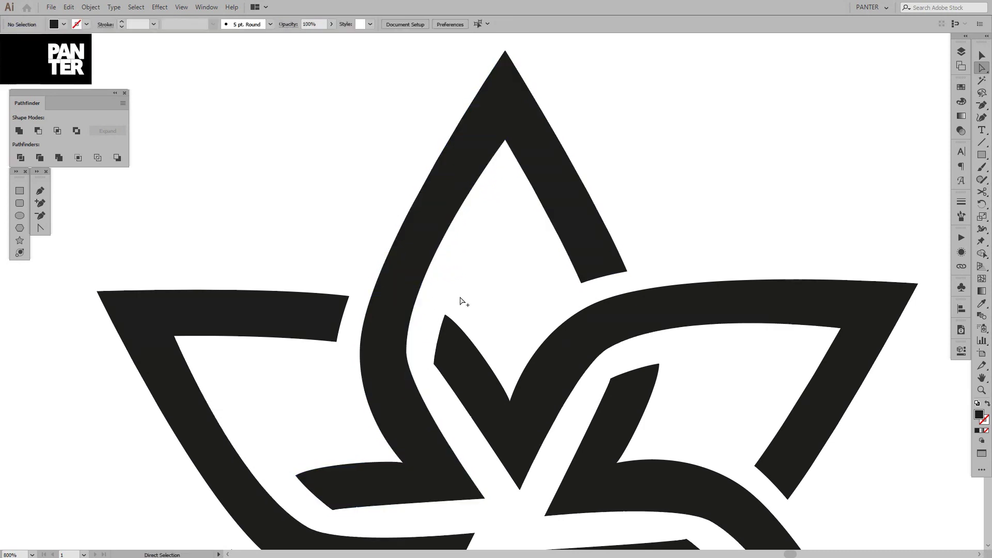
Move the inner bend anchor into the petal opening to thicken the band, and lengthen its lower handle
{"action": "scroll", "coordinate": [458, 300], "scroll_direction": "down", "scroll_amount": 2}
{"action": "left_click_drag", "start_coordinate": [473, 290], "coordinate": [470, 268]}
{"action": "key", "text": "ctrl+plus"}
{"action": "key", "text": "ctrl+plus"}
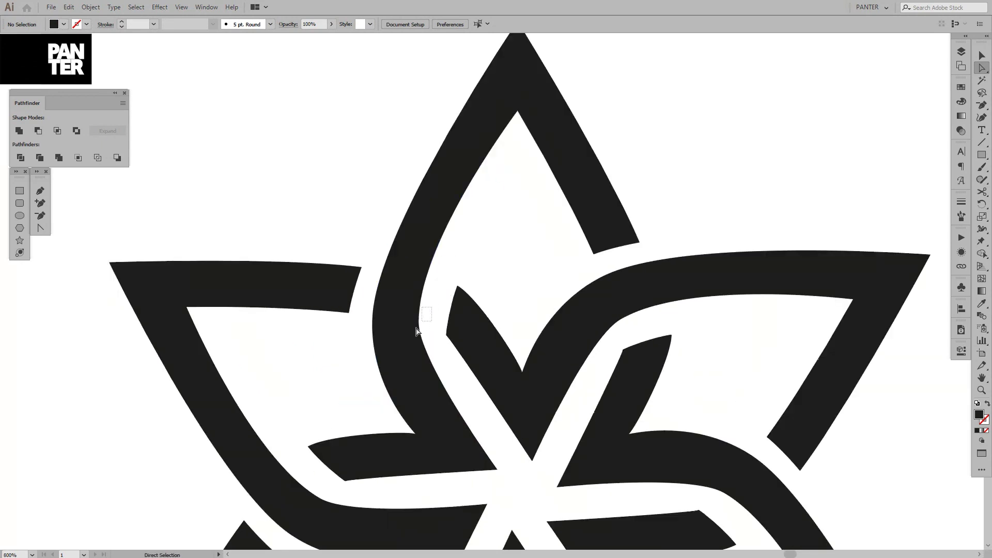
{"action": "key", "text": "ctrl+plus"}
{"action": "key", "text": "ctrl+plus"}
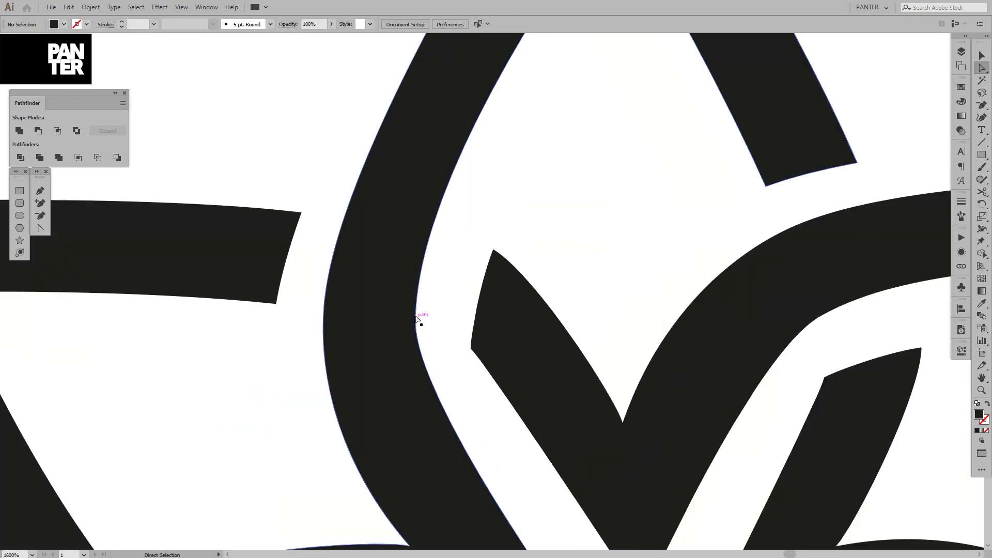
{"action": "key", "text": "ctrl+minus"}
{"action": "key", "text": "ctrl+minus"}
{"action": "left_click_drag", "start_coordinate": [397, 344], "coordinate": [417, 323]}
{"action": "left_click_drag", "start_coordinate": [416, 363], "coordinate": [416, 381]}
{"action": "left_click", "coordinate": [472, 278]}
Bow the inner and outer edges of the top petal's short arm slightly outward
{"action": "mouse_move", "coordinate": [487, 270]}
{"action": "left_mouse_down"}
{"action": "mouse_move", "coordinate": [474, 259]}
{"action": "mouse_move", "coordinate": [477, 274]}
{"action": "left_mouse_up"}
{"action": "scroll", "coordinate": [476, 260], "scroll_direction": "down", "scroll_amount": 2}
{"action": "scroll", "coordinate": [472, 225], "scroll_direction": "up", "scroll_amount": 2}
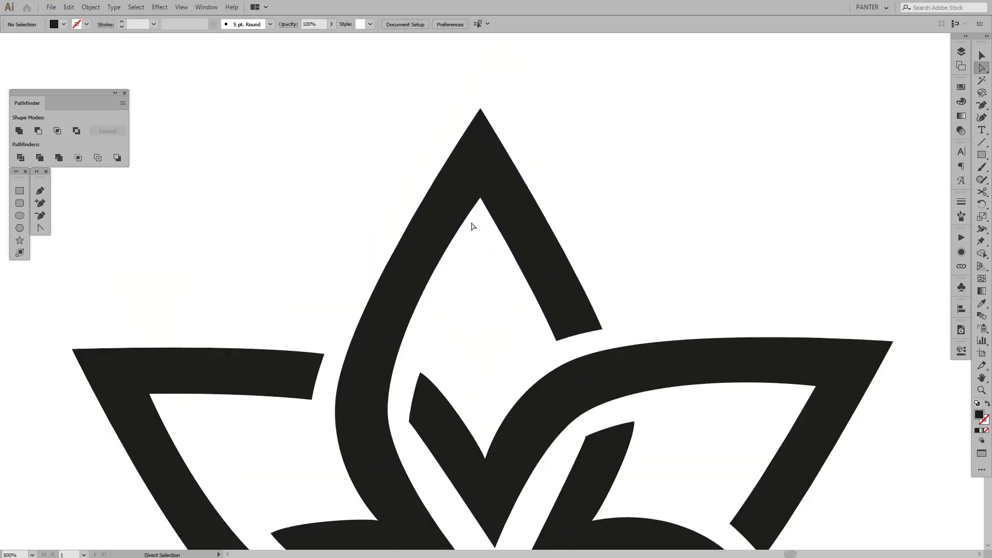
{"action": "left_click_drag", "start_coordinate": [480, 226], "coordinate": [445, 219]}
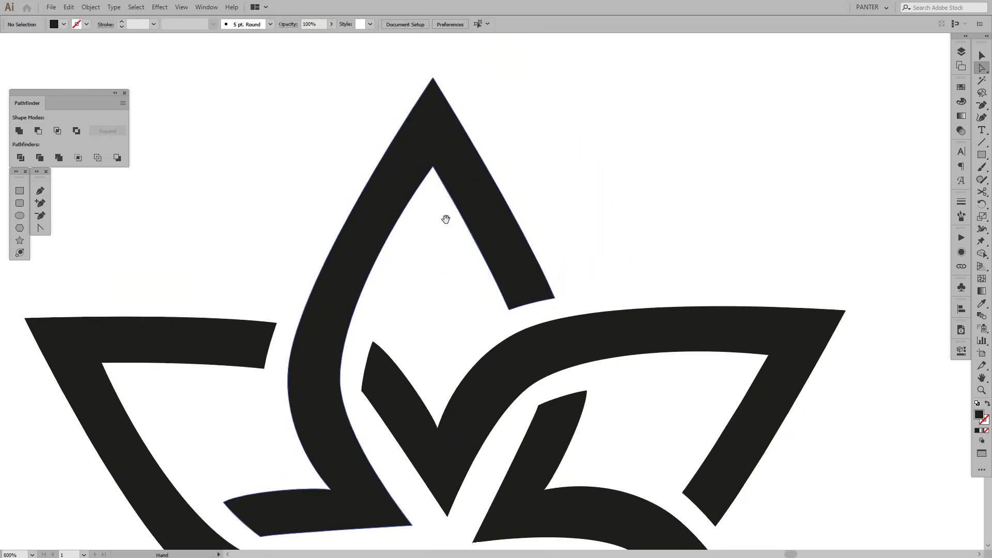
{"action": "scroll", "coordinate": [445, 219], "scroll_direction": "up", "scroll_amount": 1}
{"action": "left_click_drag", "start_coordinate": [446, 255], "coordinate": [443, 281]}
{"action": "left_click", "coordinate": [480, 275]}
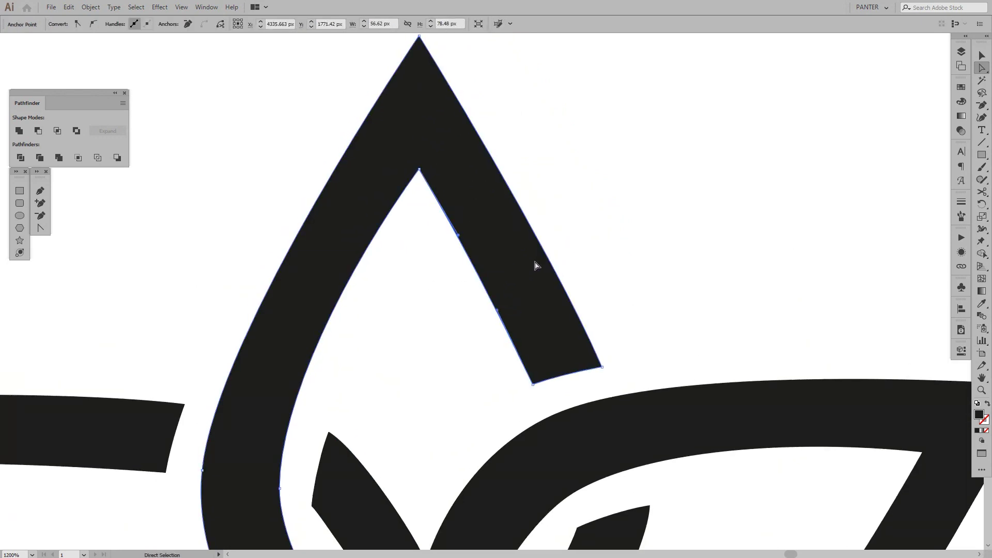
{"action": "left_click_drag", "start_coordinate": [537, 267], "coordinate": [541, 269]}
{"action": "left_click_drag", "start_coordinate": [598, 248], "coordinate": [532, 236]}
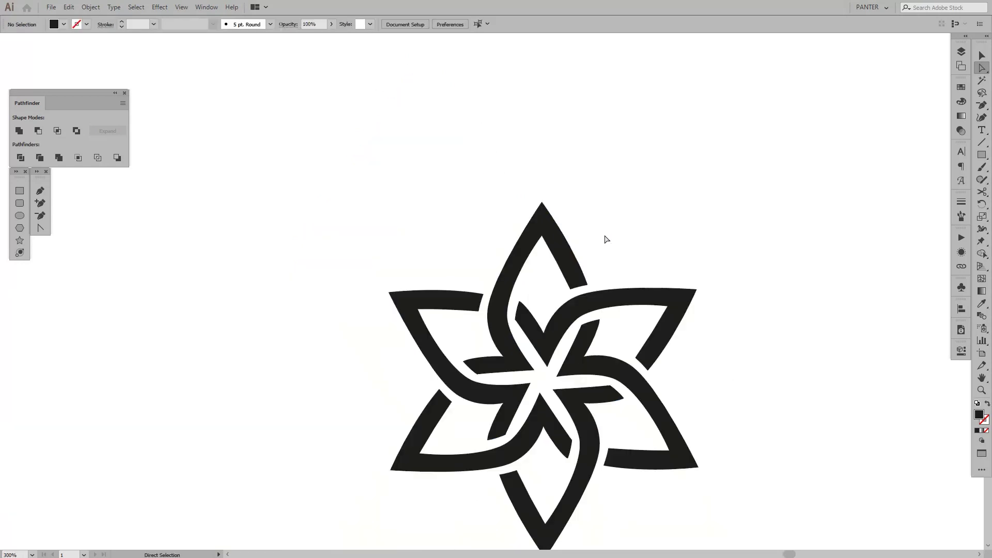
{"action": "scroll", "coordinate": [596, 268], "scroll_direction": "up", "scroll_amount": 3}
{"action": "left_click", "coordinate": [525, 202]}
{"action": "left_click", "coordinate": [599, 239]}
Move the piece's pointed corner closer to the flower's center and pull the tail's lower-edge handle down
{"action": "left_click", "coordinate": [352, 424]}
{"action": "left_click_drag", "start_coordinate": [352, 425], "coordinate": [410, 284]}
{"action": "scroll", "coordinate": [429, 356], "scroll_direction": "up", "scroll_amount": 1}
{"action": "left_click_drag", "start_coordinate": [432, 395], "coordinate": [417, 364]}
{"action": "scroll", "coordinate": [356, 389], "scroll_direction": "up", "scroll_amount": 1}
{"action": "left_click_drag", "start_coordinate": [296, 387], "coordinate": [427, 335]}
{"action": "left_click", "coordinate": [492, 419]}
{"action": "scroll", "coordinate": [489, 419], "scroll_direction": "down", "scroll_amount": 1}
{"action": "left_click_drag", "start_coordinate": [489, 294], "coordinate": [485, 300]}
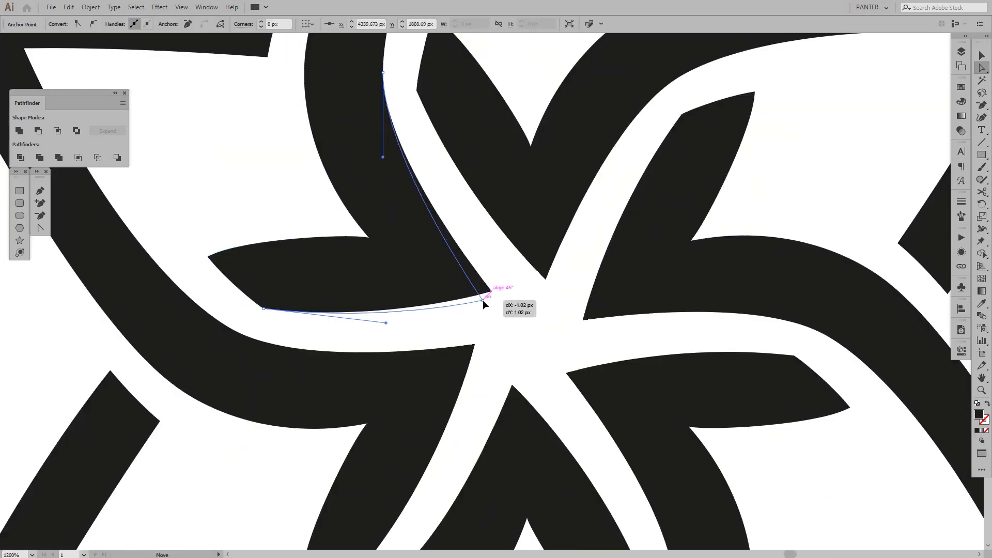
{"action": "scroll", "coordinate": [374, 337], "scroll_direction": "up", "scroll_amount": 1}
{"action": "left_click_drag", "start_coordinate": [383, 320], "coordinate": [372, 341]}
{"action": "left_click_drag", "start_coordinate": [518, 290], "coordinate": [537, 333]}
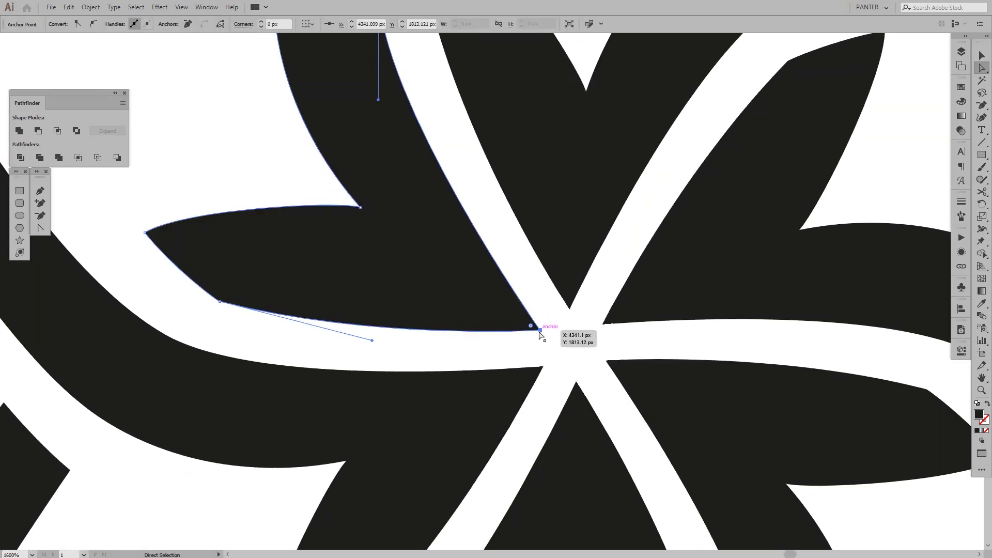
{"action": "left_click", "coordinate": [553, 330]}
Select the inner bend anchor and lengthen its lower handle straight down to curve the edge toward the center
{"action": "scroll", "coordinate": [553, 330], "scroll_direction": "down", "scroll_amount": 2}
{"action": "scroll", "coordinate": [553, 337], "scroll_direction": "down", "scroll_amount": 1}
{"action": "scroll", "coordinate": [421, 332], "scroll_direction": "up", "scroll_amount": 2}
{"action": "scroll", "coordinate": [327, 284], "scroll_direction": "down", "scroll_amount": 2}
{"action": "scroll", "coordinate": [472, 192], "scroll_direction": "down", "scroll_amount": 1}
{"action": "scroll", "coordinate": [404, 204], "scroll_direction": "up", "scroll_amount": 1}
{"action": "left_click", "coordinate": [455, 226]}
{"action": "left_click_drag", "start_coordinate": [455, 281], "coordinate": [455, 307]}
{"action": "left_click", "coordinate": [483, 268]}
{"action": "scroll", "coordinate": [465, 281], "scroll_direction": "down", "scroll_amount": 1}
{"action": "scroll", "coordinate": [486, 329], "scroll_direction": "up", "scroll_amount": 1}
{"action": "left_click_drag", "start_coordinate": [493, 353], "coordinate": [448, 164]}
{"action": "left_click", "coordinate": [517, 358]}
Select the anchor at the tail's lower corner and pull out the handles on its end edge to round it
{"action": "scroll", "coordinate": [520, 362], "scroll_direction": "down", "scroll_amount": 2}
{"action": "scroll", "coordinate": [370, 218], "scroll_direction": "up", "scroll_amount": 1}
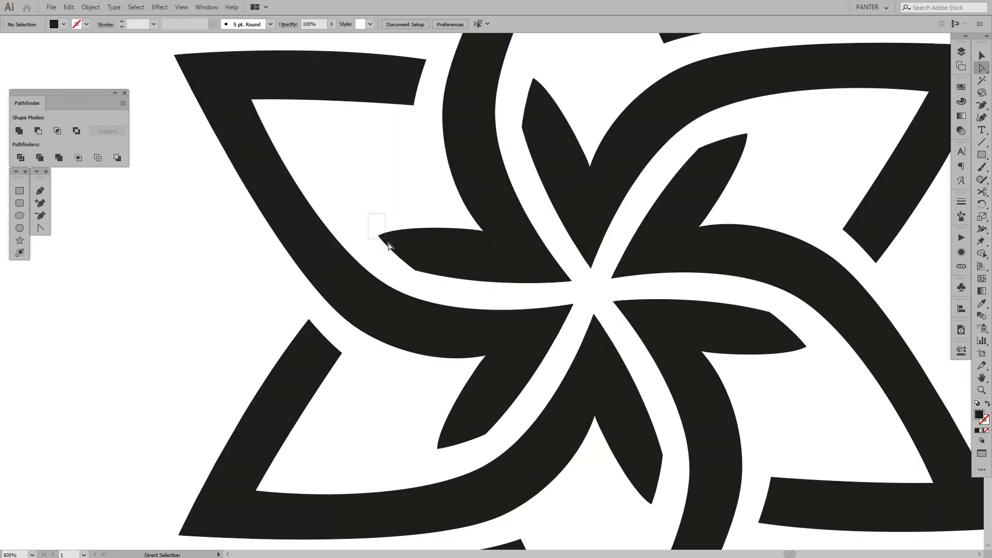
{"action": "left_click", "coordinate": [416, 270]}
{"action": "scroll", "coordinate": [412, 270], "scroll_direction": "up", "scroll_amount": 2}
{"action": "left_click_drag", "start_coordinate": [355, 215], "coordinate": [336, 228]}
{"action": "left_click_drag", "start_coordinate": [422, 268], "coordinate": [409, 263]}
{"action": "left_click", "coordinate": [477, 327], "text": "ctrl"}
Adjust the handles around the tail's lower anchor and slide that anchor inward along the edge to smooth the curve
{"action": "scroll", "coordinate": [481, 330], "scroll_direction": "down", "scroll_amount": 2}
{"action": "left_click_drag", "start_coordinate": [454, 311], "coordinate": [588, 297]}
{"action": "scroll", "coordinate": [606, 286], "scroll_direction": "up", "scroll_amount": 3}
{"action": "key", "text": "ctrl+z"}
{"action": "left_click_drag", "start_coordinate": [590, 296], "coordinate": [555, 284]}
{"action": "mouse_move", "coordinate": [498, 248]}
{"action": "left_mouse_down"}
{"action": "mouse_move", "coordinate": [467, 232]}
{"action": "mouse_move", "coordinate": [498, 248]}
{"action": "left_mouse_up"}
{"action": "left_click", "coordinate": [549, 297]}
{"action": "scroll", "coordinate": [548, 297], "scroll_direction": "down", "scroll_amount": 5}
{"action": "scroll", "coordinate": [605, 309], "scroll_direction": "up", "scroll_amount": 4}
{"action": "left_click", "coordinate": [430, 271]}
{"action": "left_click_drag", "start_coordinate": [433, 272], "coordinate": [450, 277]}
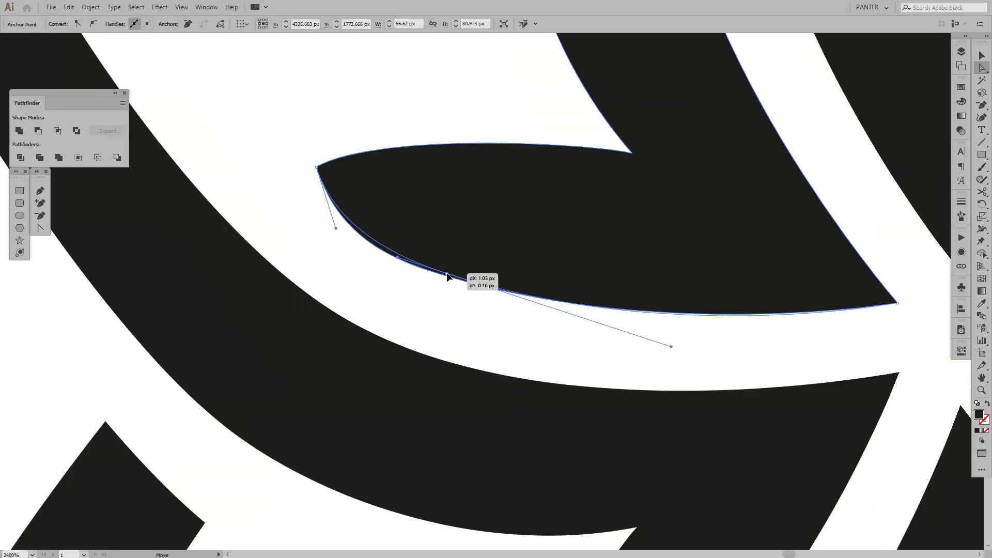
{"action": "left_click", "coordinate": [476, 319]}
Select the anchor at the tail's tip and fine-tune the curve of the tail's end
{"action": "scroll", "coordinate": [476, 319], "scroll_direction": "down", "scroll_amount": 5}
{"action": "scroll", "coordinate": [465, 300], "scroll_direction": "up", "scroll_amount": 4}
{"action": "left_click", "coordinate": [485, 291]}
{"action": "scroll", "coordinate": [497, 318], "scroll_direction": "down", "scroll_amount": 4}
{"action": "scroll", "coordinate": [561, 315], "scroll_direction": "up", "scroll_amount": 3}
{"action": "left_click_drag", "start_coordinate": [299, 246], "coordinate": [343, 277]}
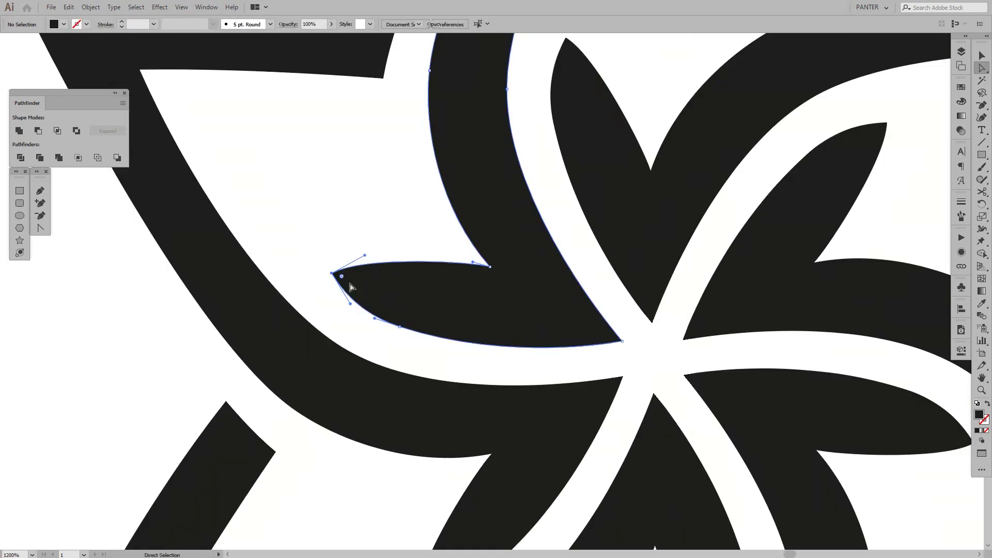
{"action": "scroll", "coordinate": [397, 348], "scroll_direction": "up", "scroll_amount": 2}
{"action": "left_click_drag", "start_coordinate": [401, 307], "coordinate": [404, 311]}
{"action": "left_click", "coordinate": [455, 334]}
Nudge the tail's tip down and lower the anchor on its bottom edge slightly
{"action": "scroll", "coordinate": [456, 333], "scroll_direction": "down", "scroll_amount": 5}
{"action": "left_click_drag", "start_coordinate": [546, 337], "coordinate": [519, 304]}
{"action": "scroll", "coordinate": [423, 284], "scroll_direction": "up", "scroll_amount": 4}
{"action": "left_click_drag", "start_coordinate": [418, 340], "coordinate": [415, 348]}
{"action": "left_click", "coordinate": [427, 363]}
{"action": "scroll", "coordinate": [427, 363], "scroll_direction": "down", "scroll_amount": 4}
{"action": "scroll", "coordinate": [403, 333], "scroll_direction": "up", "scroll_amount": 3}
{"action": "left_click_drag", "start_coordinate": [488, 395], "coordinate": [488, 399]}
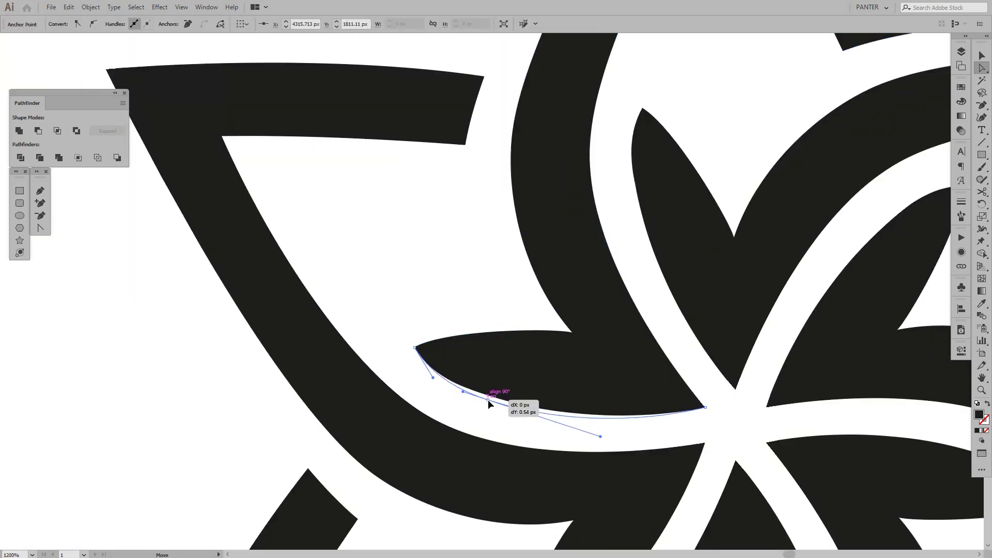
{"action": "left_click", "coordinate": [490, 419]}
Fine-tune the tail's tip again, shifting it slightly downward to even the leaf-shaped end
{"action": "scroll", "coordinate": [489, 420], "scroll_direction": "down", "scroll_amount": 3}
{"action": "left_click_drag", "start_coordinate": [702, 376], "coordinate": [653, 284]}
{"action": "scroll", "coordinate": [494, 291], "scroll_direction": "up", "scroll_amount": 4}
{"action": "left_click_drag", "start_coordinate": [389, 313], "coordinate": [384, 327]}
{"action": "left_click", "coordinate": [299, 272]}
{"action": "scroll", "coordinate": [444, 239], "scroll_direction": "down", "scroll_amount": 5}
{"action": "left_click_drag", "start_coordinate": [691, 249], "coordinate": [700, 246]}
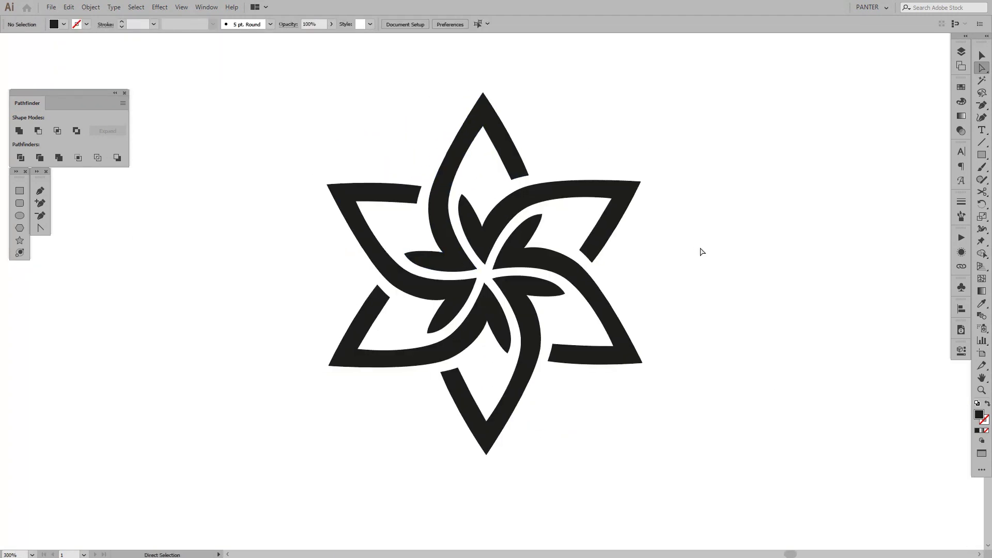
{"action": "scroll", "coordinate": [407, 254], "scroll_direction": "up", "scroll_amount": 6}
{"action": "left_click", "coordinate": [389, 251]}
{"action": "left_click_drag", "start_coordinate": [388, 251], "coordinate": [395, 262]}
{"action": "left_click", "coordinate": [390, 220]}
Push the short arm's outer edge further outward and adjust both handles of its inner edge to match
{"action": "scroll", "coordinate": [390, 220], "scroll_direction": "down", "scroll_amount": 5}
{"action": "scroll", "coordinate": [668, 274], "scroll_direction": "down", "scroll_amount": 1}
{"action": "left_click_drag", "start_coordinate": [596, 144], "coordinate": [609, 222]}
{"action": "scroll", "coordinate": [595, 222], "scroll_direction": "up", "scroll_amount": 3}
{"action": "left_click_drag", "start_coordinate": [601, 270], "coordinate": [607, 269]}
{"action": "left_click", "coordinate": [637, 236]}
{"action": "scroll", "coordinate": [637, 236], "scroll_direction": "down", "scroll_amount": 3}
{"action": "scroll", "coordinate": [616, 219], "scroll_direction": "up", "scroll_amount": 4}
{"action": "left_click", "coordinate": [505, 209]}
{"action": "left_click_drag", "start_coordinate": [505, 207], "coordinate": [508, 206]}
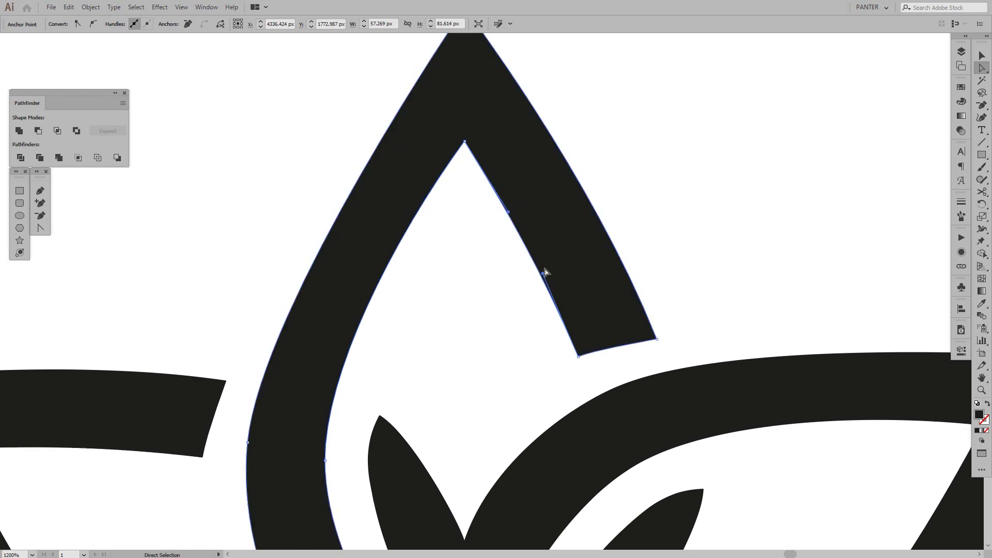
{"action": "left_click_drag", "start_coordinate": [543, 273], "coordinate": [546, 269]}
{"action": "left_click", "coordinate": [636, 248]}
Select the anchor at the petal's outer tip and convert it to a smooth point
{"action": "scroll", "coordinate": [635, 249], "scroll_direction": "down", "scroll_amount": 2}
{"action": "left_click_drag", "start_coordinate": [668, 363], "coordinate": [581, 241]}
{"action": "scroll", "coordinate": [354, 337], "scroll_direction": "up", "scroll_amount": 1}
{"action": "left_click", "coordinate": [318, 295]}
{"action": "left_click_drag", "start_coordinate": [362, 328], "coordinate": [365, 337]}
{"action": "scroll", "coordinate": [410, 255], "scroll_direction": "down", "scroll_amount": 3}
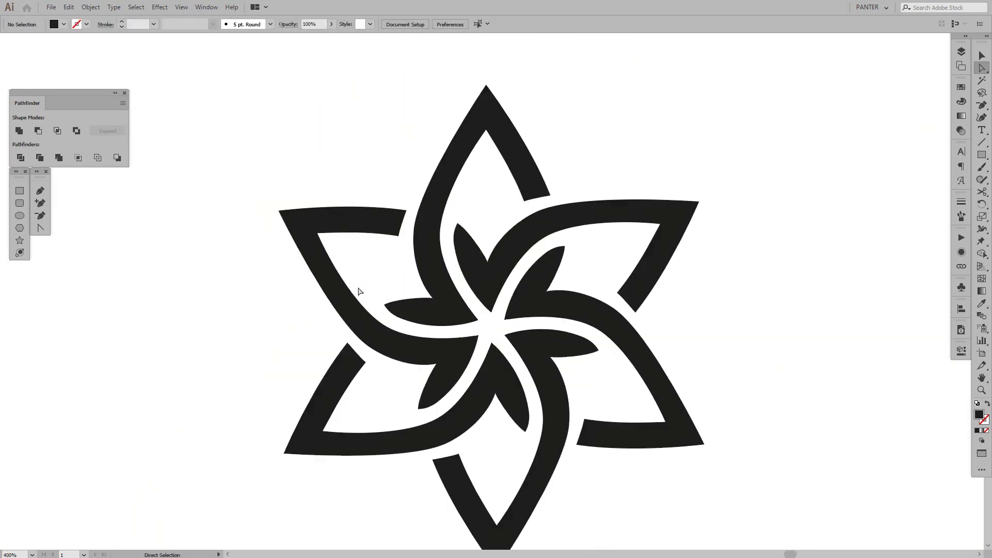
{"action": "scroll", "coordinate": [443, 298], "scroll_direction": "up", "scroll_amount": 3}
{"action": "scroll", "coordinate": [443, 299], "scroll_direction": "down", "scroll_amount": 3}
{"action": "scroll", "coordinate": [513, 149], "scroll_direction": "up", "scroll_amount": 3}
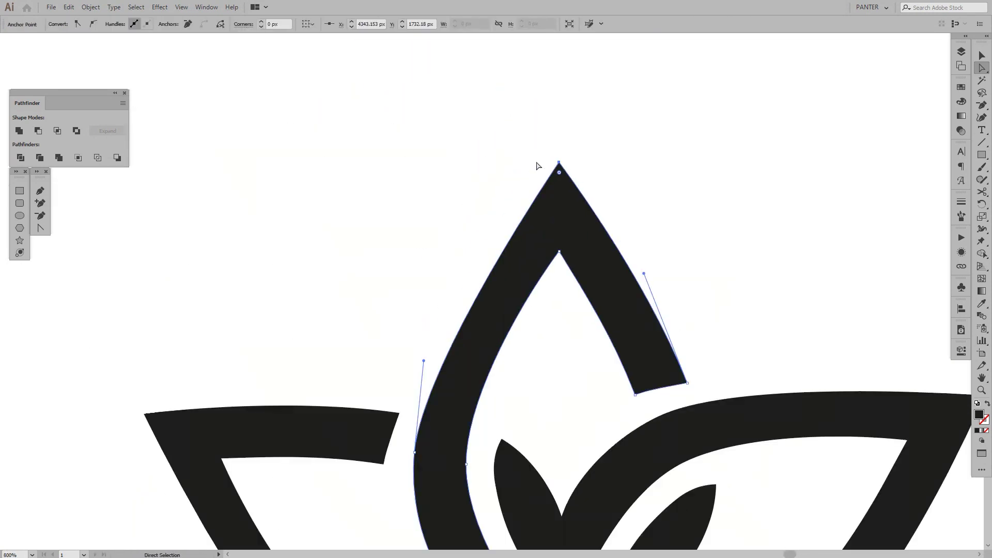
{"action": "scroll", "coordinate": [519, 153], "scroll_direction": "down", "scroll_amount": 2}
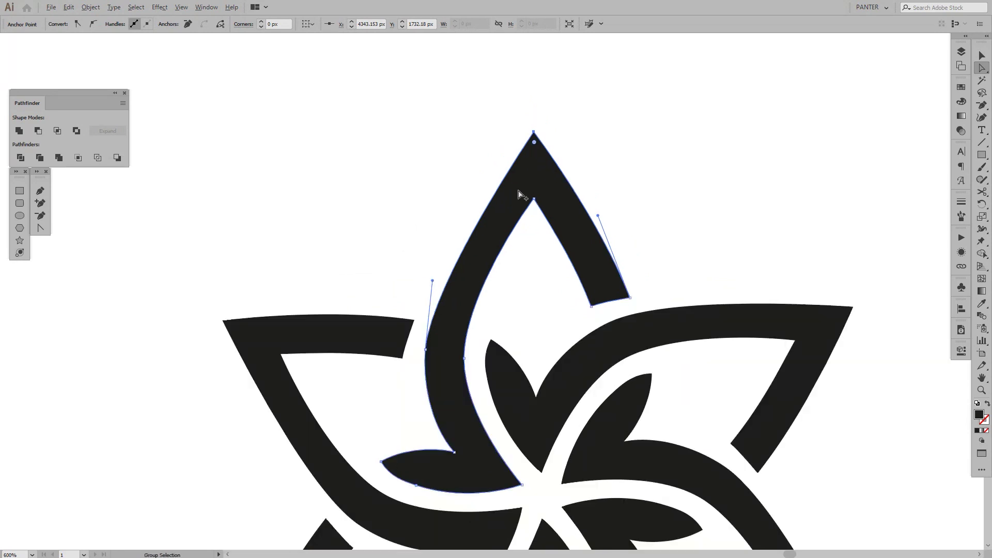
{"action": "scroll", "coordinate": [507, 145], "scroll_direction": "up", "scroll_amount": 2}
{"action": "left_click_drag", "start_coordinate": [507, 139], "coordinate": [486, 152]}
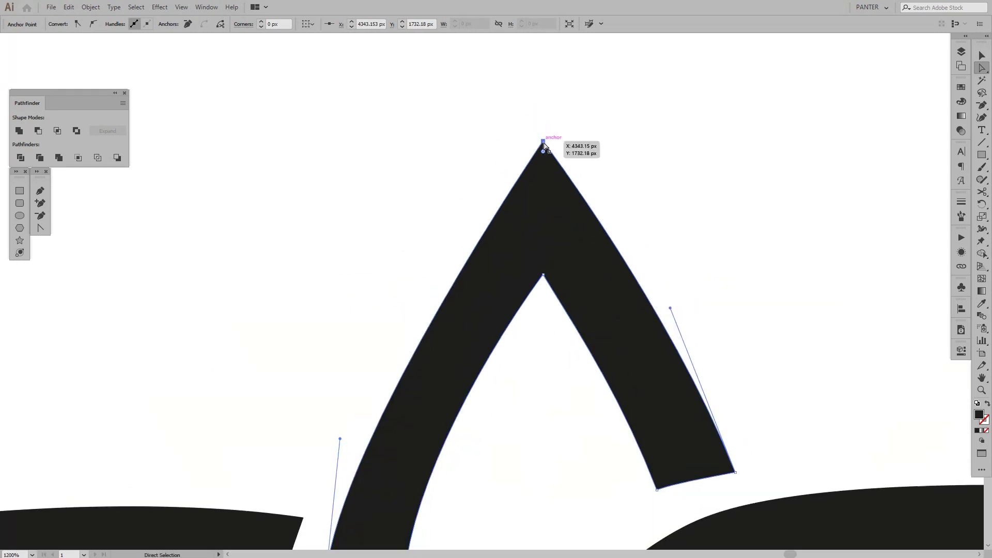
{"action": "left_click_drag", "start_coordinate": [670, 309], "coordinate": [686, 295]}
{"action": "key", "text": "ctrl"}
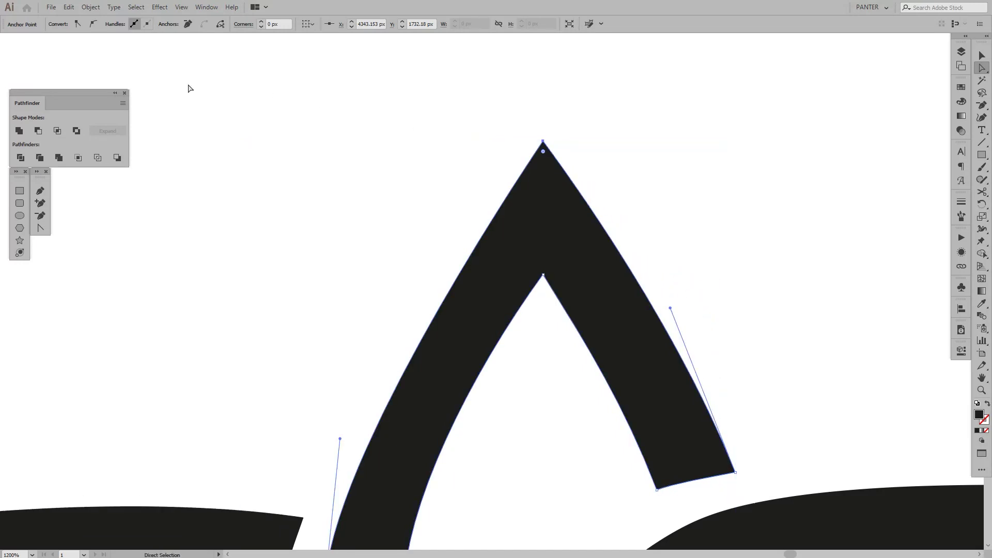
{"action": "left_click", "coordinate": [95, 29]}
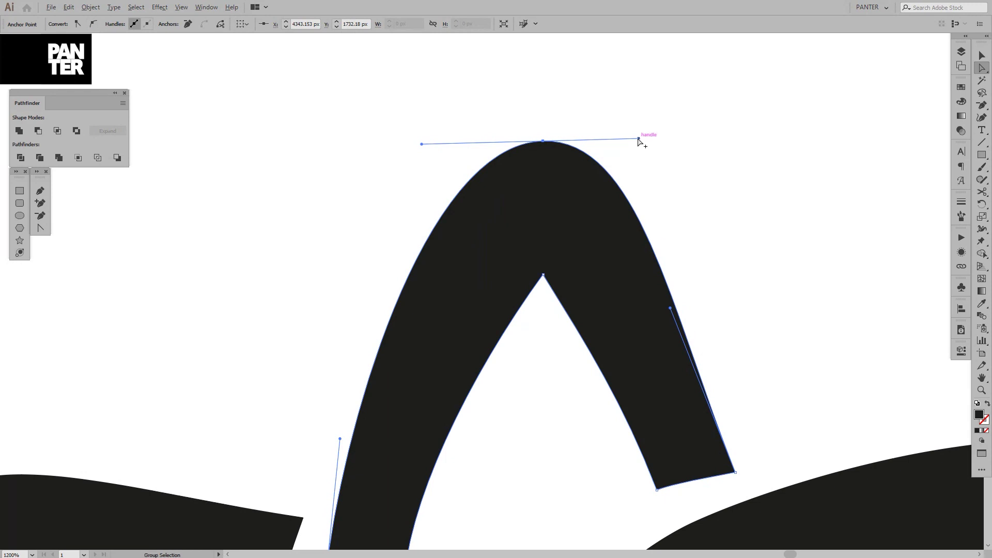
{"action": "left_click_drag", "start_coordinate": [638, 139], "coordinate": [665, 155]}
{"action": "key", "text": "ctrl+z"}
{"action": "key", "text": "ctrl+z"}
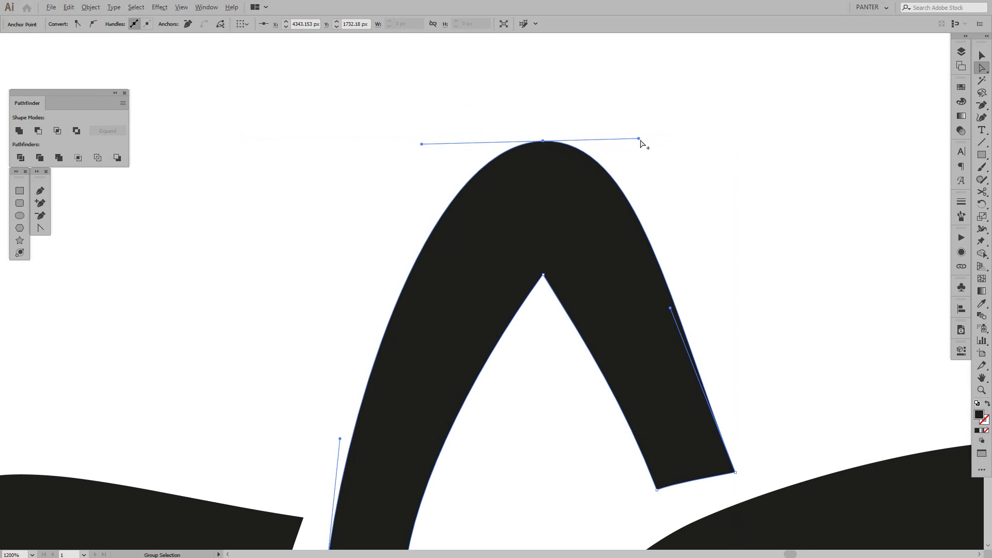
Break the outer tip's handles, angling the right one along the outer edge and the left one straight down for a hooked point
{"action": "left_click_drag", "start_coordinate": [639, 139], "coordinate": [633, 230]}
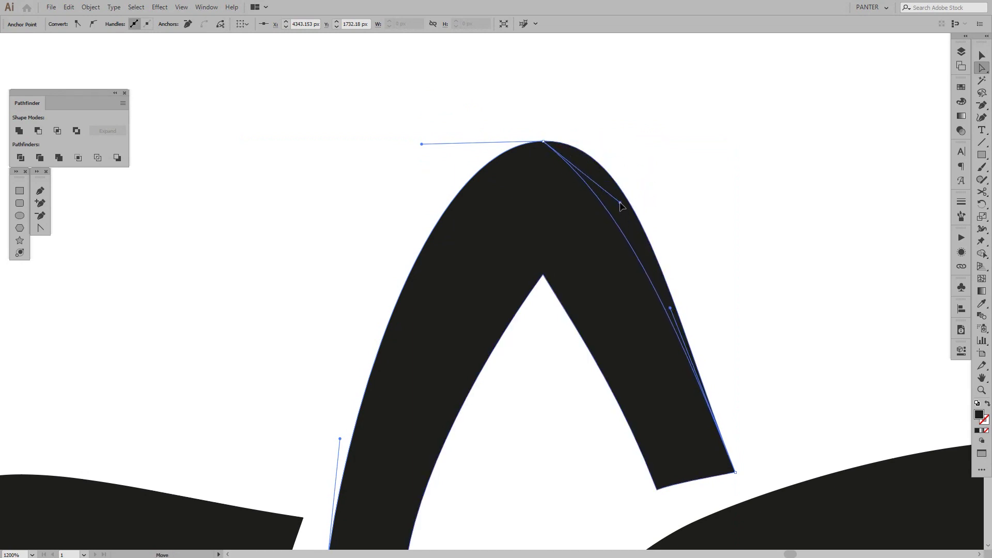
{"action": "left_click_drag", "start_coordinate": [626, 218], "coordinate": [626, 217]}
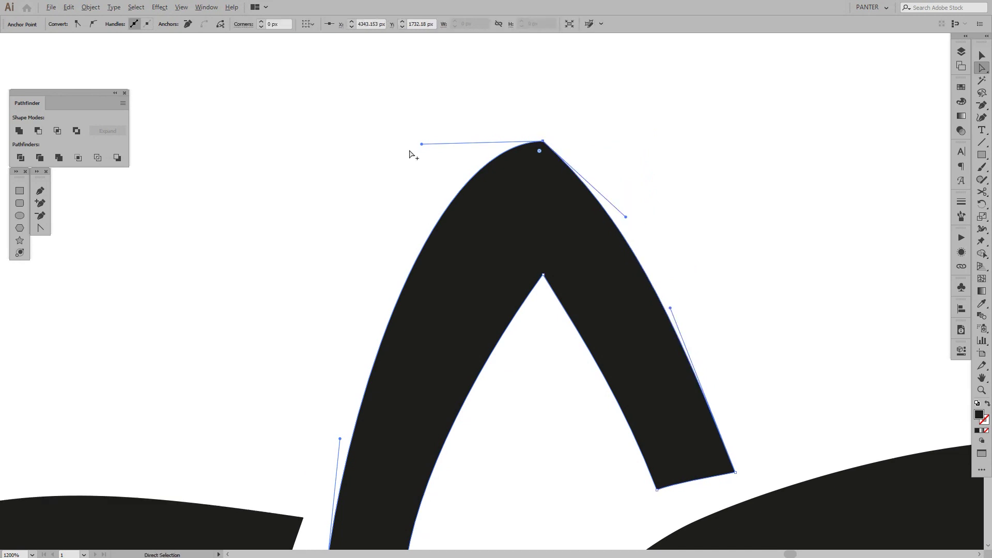
{"action": "left_click_drag", "start_coordinate": [422, 145], "coordinate": [543, 220]}
Select the petal's inner tip anchor and swing its left handle straight down to match the hooked outer tip
{"action": "left_click", "coordinate": [542, 275]}
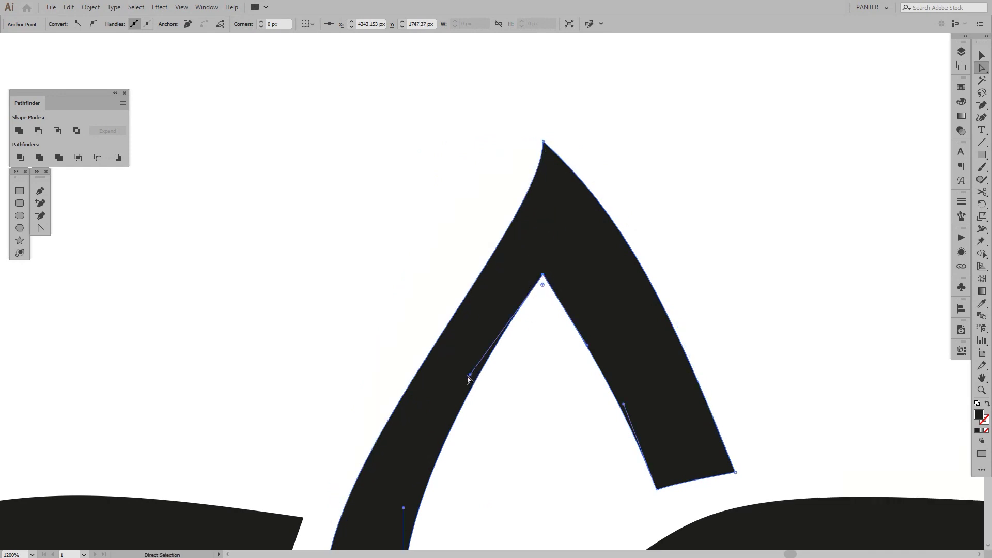
{"action": "left_click_drag", "start_coordinate": [471, 375], "coordinate": [520, 362]}
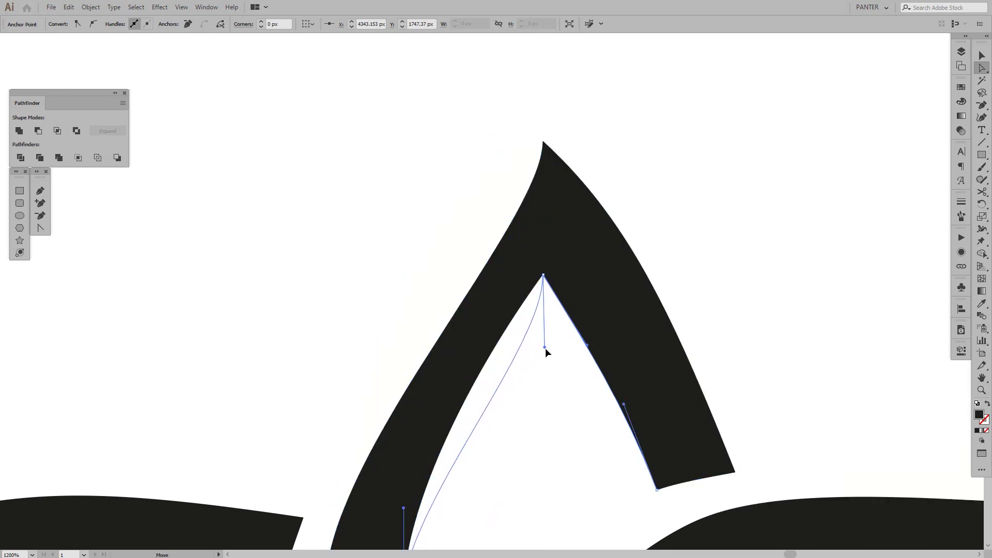
{"action": "left_click_drag", "start_coordinate": [546, 347], "coordinate": [545, 347]}
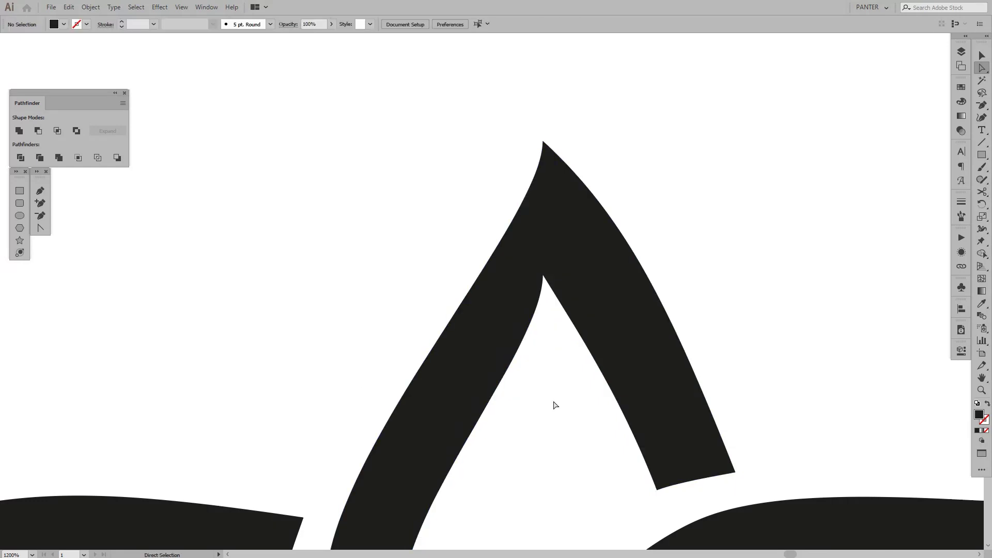
{"action": "left_click", "coordinate": [556, 406]}
Refine the outer edge's curve beside the petal's hooked tip
{"action": "scroll", "coordinate": [605, 491], "scroll_direction": "down", "scroll_amount": 1}
{"action": "left_click_drag", "start_coordinate": [564, 256], "coordinate": [543, 254]}
{"action": "left_click", "coordinate": [632, 290]}
{"action": "scroll", "coordinate": [631, 290], "scroll_direction": "down", "scroll_amount": 4}
{"action": "scroll", "coordinate": [625, 310], "scroll_direction": "up", "scroll_amount": 6}
{"action": "left_click", "coordinate": [572, 263]}
{"action": "scroll", "coordinate": [574, 265], "scroll_direction": "down", "scroll_amount": 4}
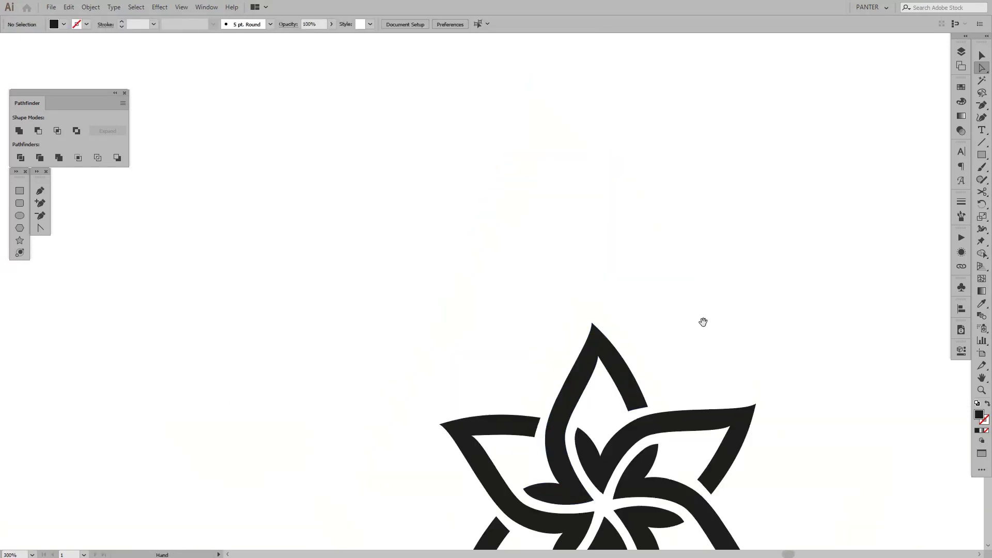
{"action": "scroll", "coordinate": [623, 355], "scroll_direction": "up", "scroll_amount": 5}
{"action": "left_click", "coordinate": [626, 175]}
{"action": "left_click_drag", "start_coordinate": [626, 175], "coordinate": [627, 176]}
{"action": "left_click", "coordinate": [731, 211]}
Shift both end corners of the petal's short arm outward and pull a handle on the cut edge to curve it
{"action": "scroll", "coordinate": [672, 179], "scroll_direction": "down", "scroll_amount": 1}
{"action": "left_click", "coordinate": [588, 183]}
{"action": "scroll", "coordinate": [620, 282], "scroll_direction": "up", "scroll_amount": 2}
{"action": "left_click_drag", "start_coordinate": [647, 285], "coordinate": [654, 283]}
{"action": "left_click_drag", "start_coordinate": [544, 312], "coordinate": [548, 317]}
{"action": "left_click_drag", "start_coordinate": [574, 307], "coordinate": [619, 287]}
{"action": "scroll", "coordinate": [663, 422], "scroll_direction": "down", "scroll_amount": 2}
{"action": "left_click", "coordinate": [639, 316]}
Pull up both handles of the short arm's inner edge to deepen its curve
{"action": "left_click_drag", "start_coordinate": [614, 242], "coordinate": [608, 317]}
{"action": "scroll", "coordinate": [615, 206], "scroll_direction": "down", "scroll_amount": 3}
{"action": "scroll", "coordinate": [612, 310], "scroll_direction": "up", "scroll_amount": 3}
{"action": "scroll", "coordinate": [548, 313], "scroll_direction": "up", "scroll_amount": 1}
{"action": "left_click", "coordinate": [550, 355]}
{"action": "left_click_drag", "start_coordinate": [565, 366], "coordinate": [558, 358]}
{"action": "left_click_drag", "start_coordinate": [523, 303], "coordinate": [524, 295]}
{"action": "left_click", "coordinate": [633, 189]}
Refine the outer corner at the cut end of the petal's short arm
{"action": "scroll", "coordinate": [633, 189], "scroll_direction": "down", "scroll_amount": 5}
{"action": "scroll", "coordinate": [632, 201], "scroll_direction": "up", "scroll_amount": 5}
{"action": "left_click", "coordinate": [645, 310]}
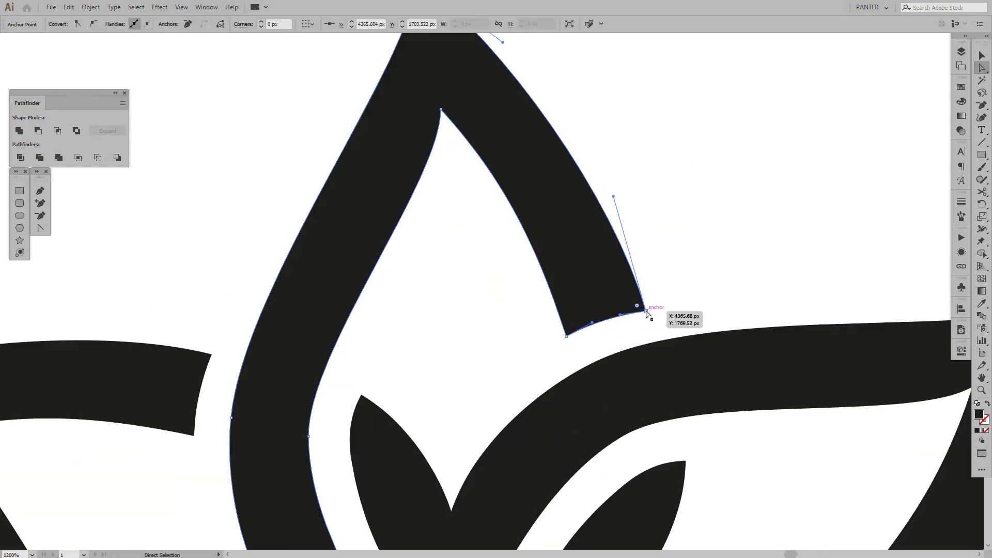
{"action": "left_click", "coordinate": [700, 291]}
{"action": "scroll", "coordinate": [700, 290], "scroll_direction": "down", "scroll_amount": 5}
{"action": "scroll", "coordinate": [699, 293], "scroll_direction": "up", "scroll_amount": 2}
{"action": "scroll", "coordinate": [570, 299], "scroll_direction": "up", "scroll_amount": 2}
Swing the handles of the long arm's inner middle anchor to nearly vertical and shift the anchor slightly left
{"action": "left_click", "coordinate": [566, 361]}
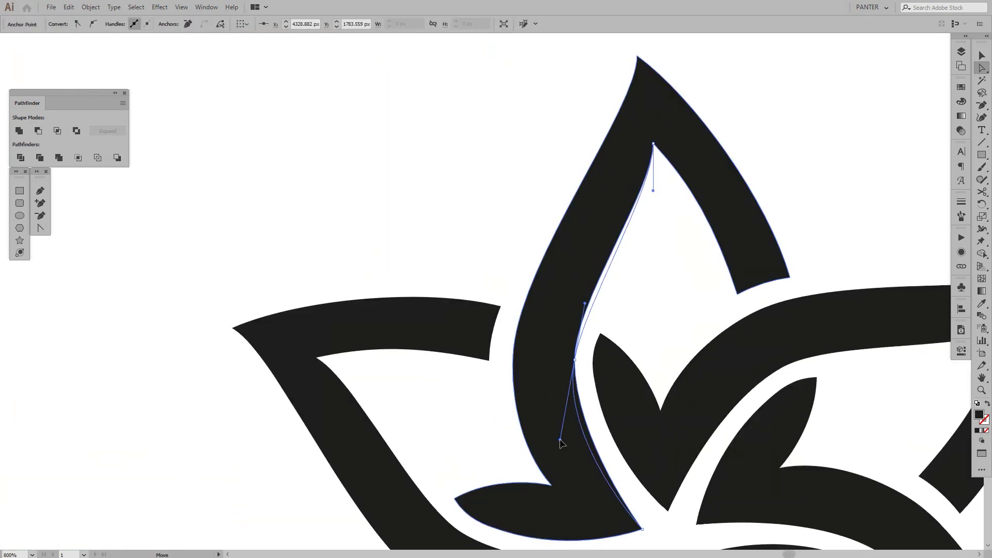
{"action": "left_click", "coordinate": [631, 288]}
{"action": "scroll", "coordinate": [601, 262], "scroll_direction": "down", "scroll_amount": 2}
{"action": "scroll", "coordinate": [575, 273], "scroll_direction": "up", "scroll_amount": 2}
{"action": "left_click", "coordinate": [535, 322]}
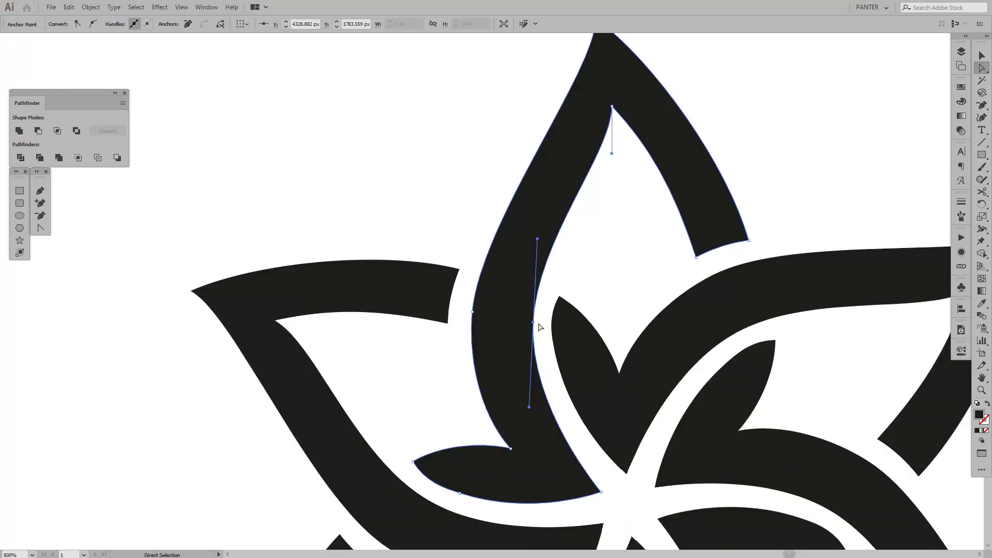
{"action": "scroll", "coordinate": [535, 315], "scroll_direction": "up", "scroll_amount": 2}
{"action": "left_click_drag", "start_coordinate": [537, 333], "coordinate": [532, 330]}
{"action": "left_click", "coordinate": [587, 266]}
Nudge a point on the petal's contour and shorten the handle at the short arm's outer end corner
{"action": "scroll", "coordinate": [587, 266], "scroll_direction": "down", "scroll_amount": 4}
{"action": "scroll", "coordinate": [656, 207], "scroll_direction": "up", "scroll_amount": 2}
{"action": "left_click", "coordinate": [545, 159]}
{"action": "left_click_drag", "start_coordinate": [545, 159], "coordinate": [549, 169]}
{"action": "left_click", "coordinate": [573, 266]}
{"action": "scroll", "coordinate": [574, 266], "scroll_direction": "down", "scroll_amount": 2}
{"action": "scroll", "coordinate": [579, 196], "scroll_direction": "up", "scroll_amount": 3}
{"action": "left_click", "coordinate": [641, 485]}
{"action": "left_click_drag", "start_coordinate": [608, 383], "coordinate": [612, 407]}
{"action": "scroll", "coordinate": [614, 408], "scroll_direction": "down", "scroll_amount": 4}
{"action": "scroll", "coordinate": [614, 408], "scroll_direction": "up", "scroll_amount": 4}
{"action": "scroll", "coordinate": [616, 310], "scroll_direction": "down", "scroll_amount": 2}
Even out the petal's contour with small anchor and handle moves along its arms
{"action": "left_click", "coordinate": [615, 306]}
{"action": "left_click_drag", "start_coordinate": [614, 302], "coordinate": [616, 301]}
{"action": "left_click", "coordinate": [667, 233]}
{"action": "scroll", "coordinate": [672, 196], "scroll_direction": "down", "scroll_amount": 1}
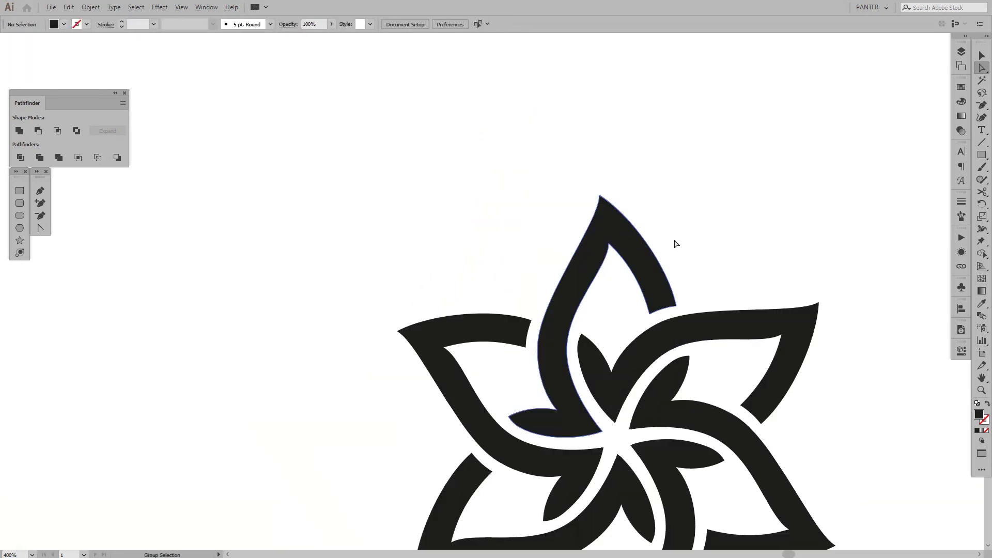
{"action": "scroll", "coordinate": [662, 227], "scroll_direction": "up", "scroll_amount": 3}
{"action": "left_click_drag", "start_coordinate": [551, 274], "coordinate": [563, 271]}
{"action": "left_click", "coordinate": [595, 330]}
{"action": "scroll", "coordinate": [640, 346], "scroll_direction": "down", "scroll_amount": 3}
{"action": "scroll", "coordinate": [556, 282], "scroll_direction": "up", "scroll_amount": 2}
{"action": "left_click_drag", "start_coordinate": [715, 413], "coordinate": [710, 421]}
{"action": "left_click", "coordinate": [684, 450]}
Adjust the handles near the petal's tip to deepen its hooked curve
{"action": "left_click", "coordinate": [658, 275]}
{"action": "left_click_drag", "start_coordinate": [674, 338], "coordinate": [687, 343]}
{"action": "left_click", "coordinate": [734, 260]}
{"action": "scroll", "coordinate": [734, 260], "scroll_direction": "down", "scroll_amount": 4}
{"action": "scroll", "coordinate": [755, 290], "scroll_direction": "up", "scroll_amount": 3}
{"action": "left_click", "coordinate": [652, 284]}
{"action": "scroll", "coordinate": [573, 245], "scroll_direction": "down", "scroll_amount": 5}
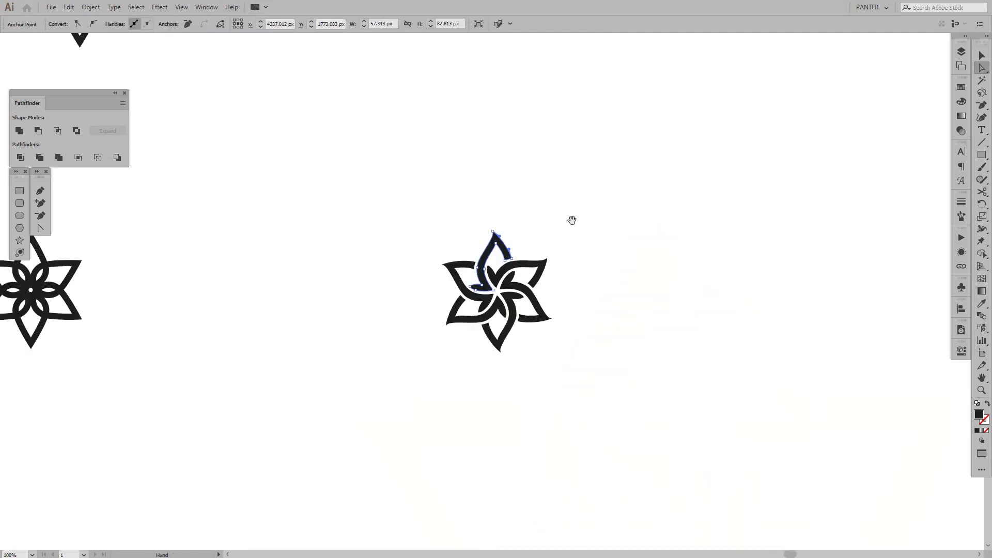
{"action": "scroll", "coordinate": [597, 261], "scroll_direction": "up", "scroll_amount": 6}
{"action": "left_click_drag", "start_coordinate": [491, 231], "coordinate": [489, 240]}
{"action": "left_click", "coordinate": [508, 308]}
Swing the inner tip's right handle slightly upward to reshape the short arm's inner edge
{"action": "scroll", "coordinate": [507, 202], "scroll_direction": "up", "scroll_amount": 1}
{"action": "left_click", "coordinate": [481, 258]}
{"action": "left_click_drag", "start_coordinate": [541, 336], "coordinate": [549, 323]}
{"action": "left_click", "coordinate": [536, 349]}
{"action": "scroll", "coordinate": [535, 349], "scroll_direction": "down", "scroll_amount": 5}
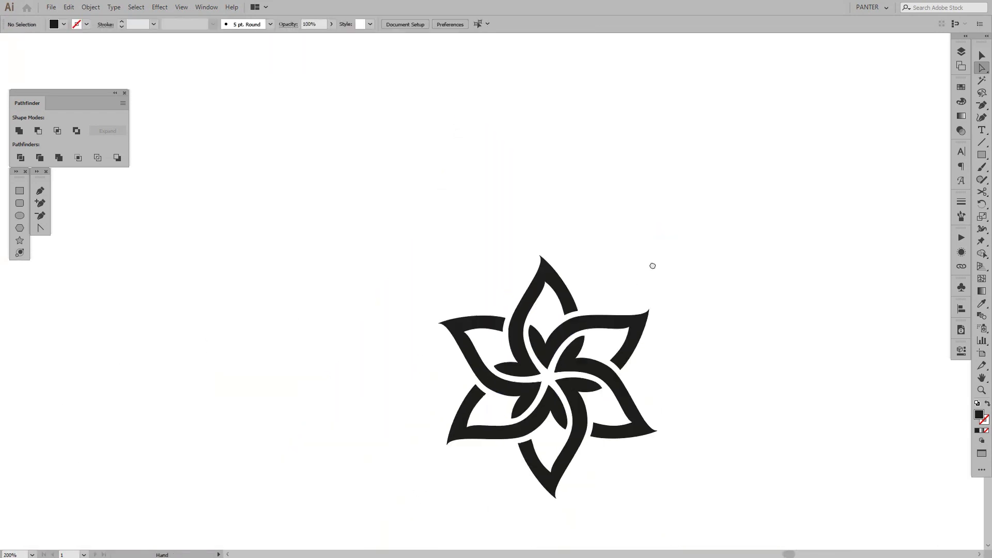
Swing the outer tip's right handle slightly downward to adjust the short arm's outer edge
{"action": "scroll", "coordinate": [518, 360], "scroll_direction": "up", "scroll_amount": 6}
{"action": "left_click", "coordinate": [556, 129]}
{"action": "left_click_drag", "start_coordinate": [687, 291], "coordinate": [680, 306]}
{"action": "left_click", "coordinate": [594, 283]}
{"action": "scroll", "coordinate": [593, 283], "scroll_direction": "down", "scroll_amount": 2}
Pull the inner tip's right handle slightly down and toward the petal's opening
{"action": "scroll", "coordinate": [703, 231], "scroll_direction": "up", "scroll_amount": 2}
{"action": "left_click", "coordinate": [507, 245]}
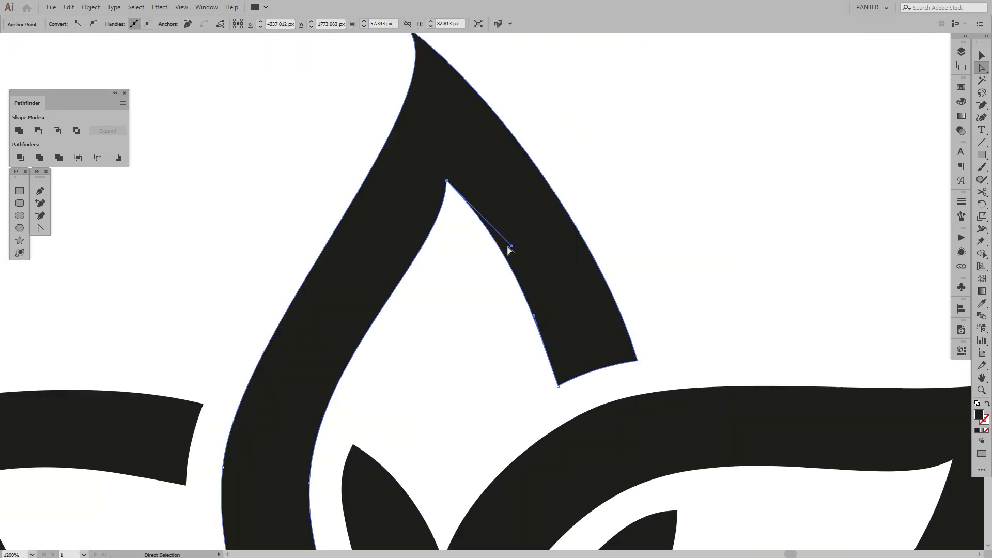
{"action": "left_click_drag", "start_coordinate": [510, 246], "coordinate": [503, 252]}
{"action": "left_click", "coordinate": [662, 230]}
{"action": "scroll", "coordinate": [662, 230], "scroll_direction": "down", "scroll_amount": 6}
Make a final handle correction at the petal's tip and deselect the petal
{"action": "scroll", "coordinate": [667, 228], "scroll_direction": "up", "scroll_amount": 5}
{"action": "left_click", "coordinate": [668, 88]}
{"action": "left_click_drag", "start_coordinate": [667, 135], "coordinate": [588, 204]}
{"action": "left_click", "coordinate": [645, 204]}
{"action": "left_click", "coordinate": [568, 191]}
{"action": "left_click", "coordinate": [592, 210]}
{"action": "scroll", "coordinate": [592, 211], "scroll_direction": "down", "scroll_amount": 4}
{"action": "scroll", "coordinate": [663, 166], "scroll_direction": "down", "scroll_amount": 2}
Examine the finished six-petal flower as a whole at different magnifications
{"action": "scroll", "coordinate": [665, 170], "scroll_direction": "up", "scroll_amount": 3}
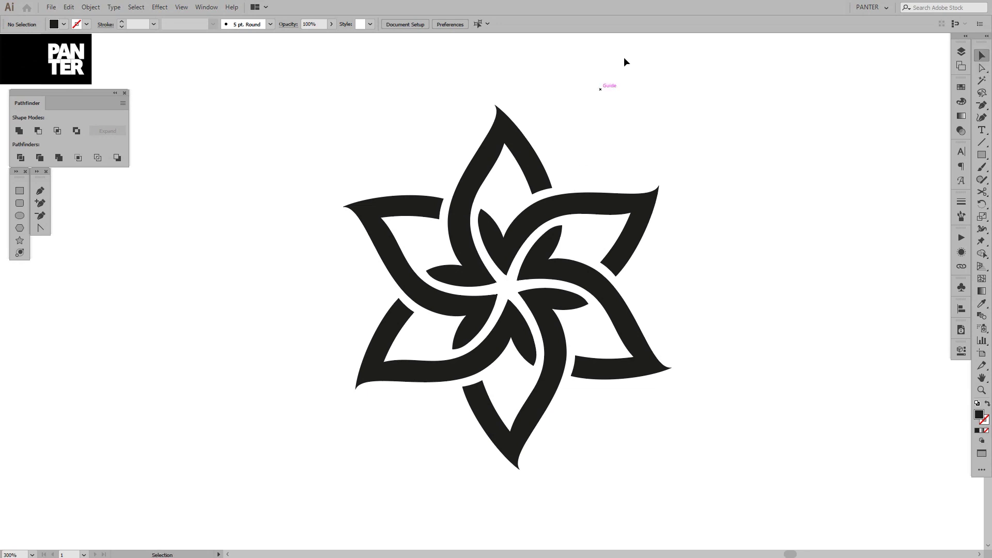
{"action": "scroll", "coordinate": [625, 58], "scroll_direction": "right", "scroll_amount": 1}
{"action": "scroll", "coordinate": [573, 197], "scroll_direction": "down", "scroll_amount": 2}
{"action": "left_click_drag", "start_coordinate": [626, 215], "coordinate": [605, 214]}
{"action": "scroll", "coordinate": [605, 211], "scroll_direction": "up", "scroll_amount": 2}
{"action": "left_click_drag", "start_coordinate": [672, 214], "coordinate": [691, 215]}
{"action": "scroll", "coordinate": [691, 215], "scroll_direction": "down", "scroll_amount": 5}
{"action": "left_click_drag", "start_coordinate": [511, 211], "coordinate": [717, 338]}
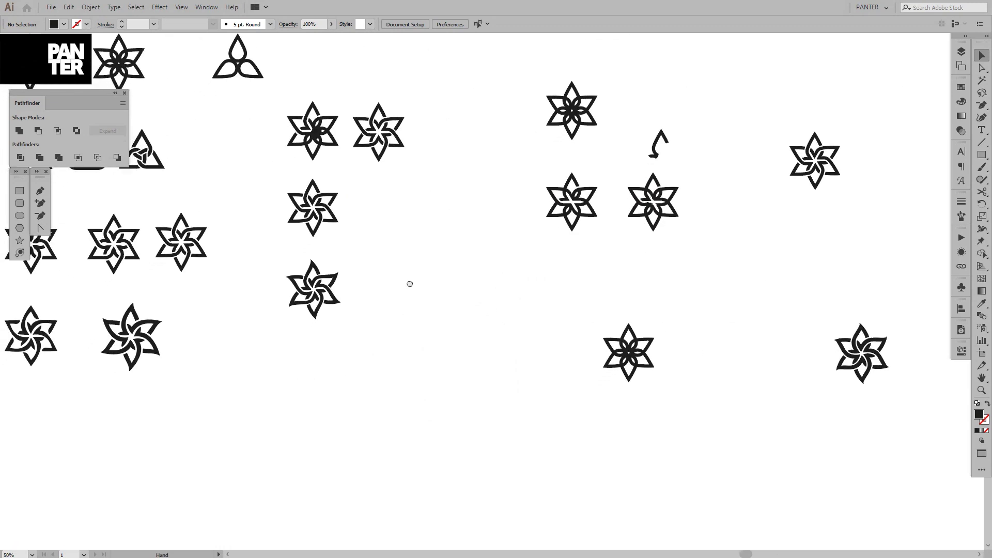
Compare the earlier interlaced flower variations across the canvas with the refined version
{"action": "left_click_drag", "start_coordinate": [303, 296], "coordinate": [399, 245]}
{"action": "scroll", "coordinate": [399, 246], "scroll_direction": "up", "scroll_amount": 6}
{"action": "scroll", "coordinate": [509, 280], "scroll_direction": "down", "scroll_amount": 2}
{"action": "left_click_drag", "start_coordinate": [291, 295], "coordinate": [659, 225]}
{"action": "left_click_drag", "start_coordinate": [171, 292], "coordinate": [429, 195]}
{"action": "scroll", "coordinate": [323, 242], "scroll_direction": "up", "scroll_amount": 1}
{"action": "scroll", "coordinate": [318, 244], "scroll_direction": "down", "scroll_amount": 1}
{"action": "left_click_drag", "start_coordinate": [225, 263], "coordinate": [310, 240]}
{"action": "scroll", "coordinate": [482, 222], "scroll_direction": "up", "scroll_amount": 1}
{"action": "scroll", "coordinate": [486, 217], "scroll_direction": "down", "scroll_amount": 2}
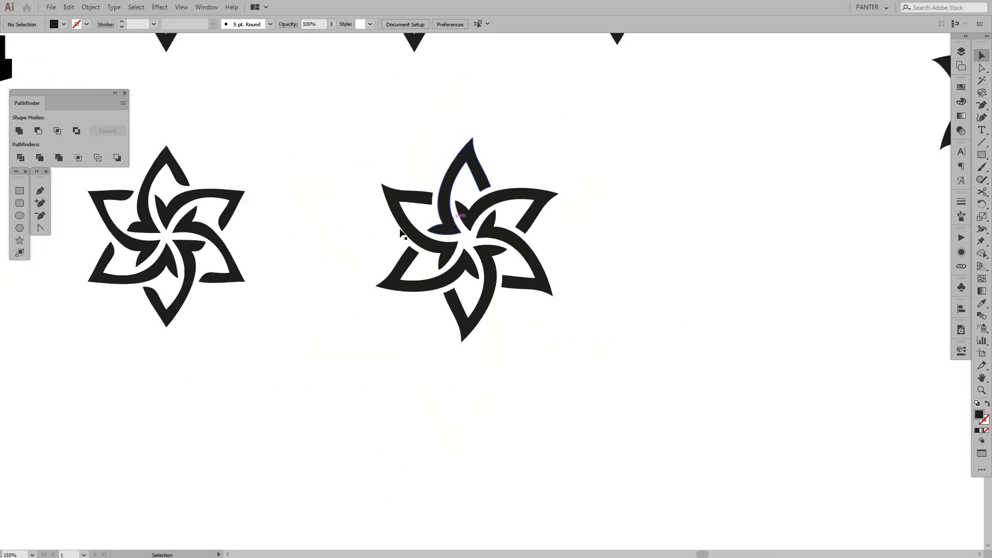
{"action": "scroll", "coordinate": [464, 223], "scroll_direction": "left", "scroll_amount": 2}
{"action": "scroll", "coordinate": [269, 211], "scroll_direction": "up", "scroll_amount": 1}
{"action": "left_click", "coordinate": [270, 210]}
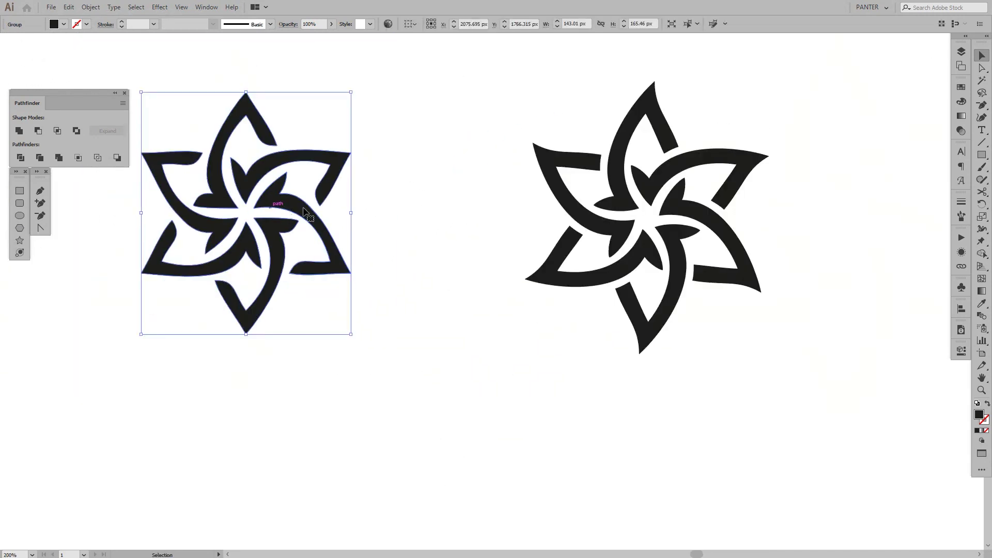
{"action": "left_click_drag", "start_coordinate": [348, 218], "coordinate": [349, 249]}
{"action": "scroll", "coordinate": [237, 225], "scroll_direction": "up", "scroll_amount": 2}
{"action": "scroll", "coordinate": [237, 226], "scroll_direction": "down", "scroll_amount": 2}
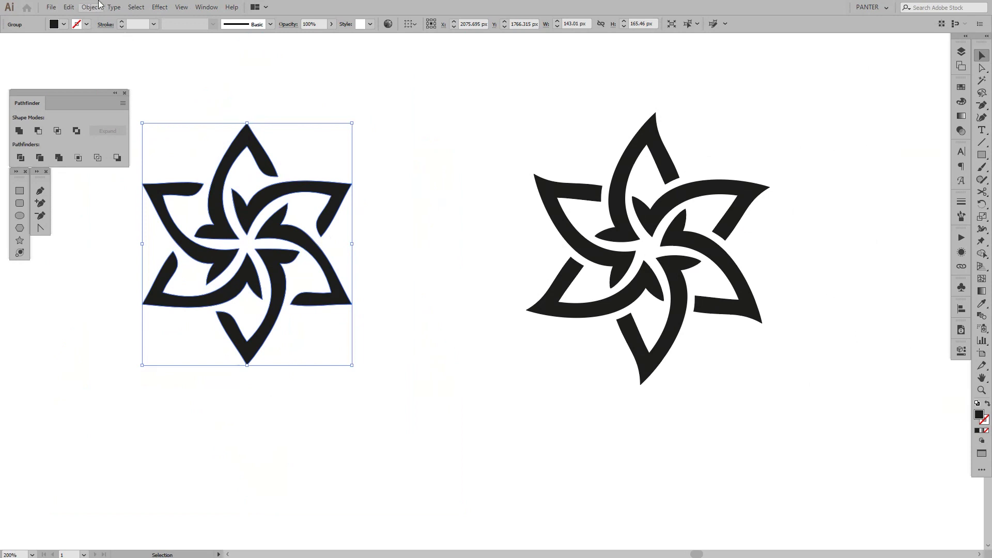
{"action": "left_click", "coordinate": [92, 7]}
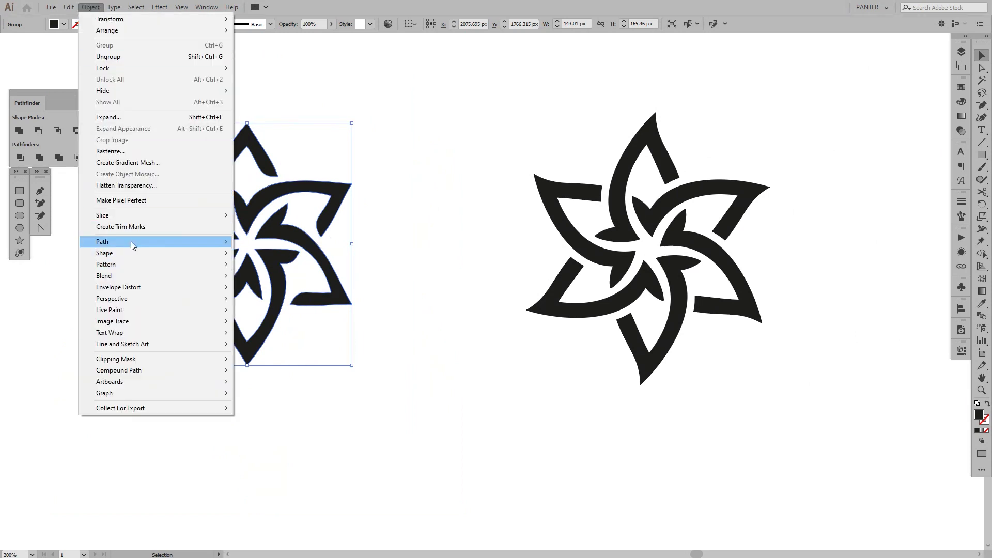
{"action": "mouse_move", "coordinate": [131, 241]}
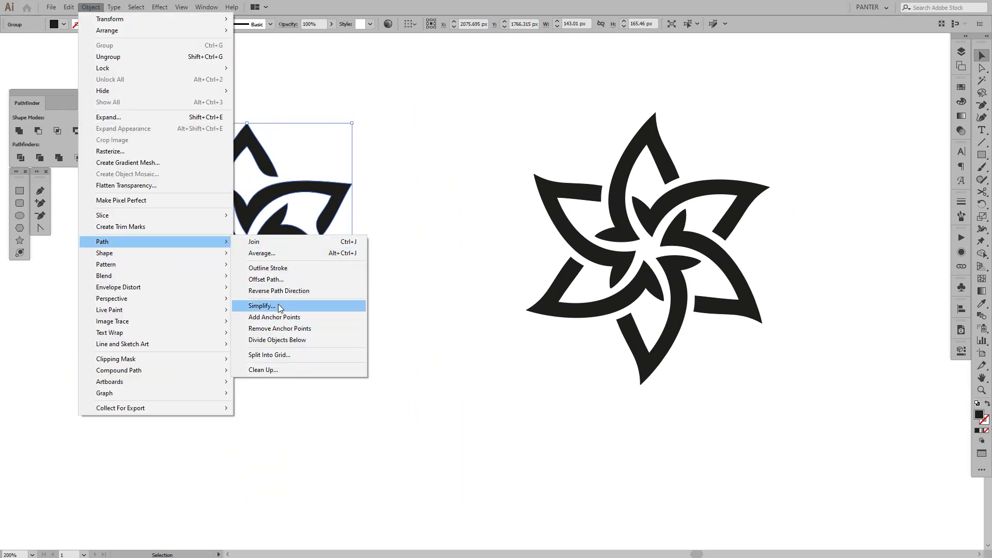
{"action": "left_click", "coordinate": [445, 315]}
Review the row of flower variations and examine the refined hooked-tip flower up close
{"action": "left_click_drag", "start_coordinate": [251, 183], "coordinate": [306, 226]}
{"action": "left_click_drag", "start_coordinate": [560, 159], "coordinate": [481, 308]}
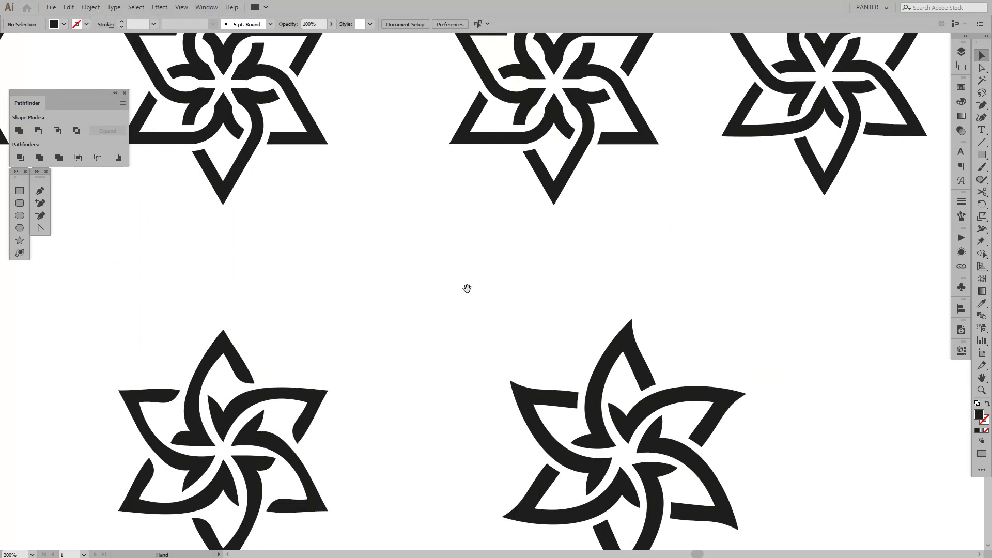
{"action": "scroll", "coordinate": [466, 288], "scroll_direction": "down", "scroll_amount": 2}
{"action": "left_click_drag", "start_coordinate": [608, 302], "coordinate": [480, 268]}
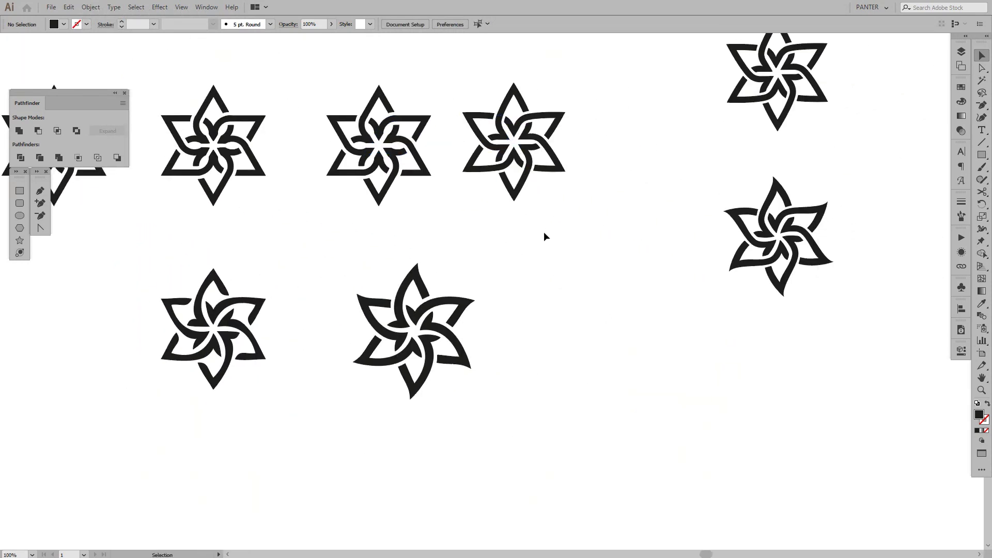
{"action": "scroll", "coordinate": [535, 269], "scroll_direction": "down", "scroll_amount": 1}
{"action": "left_click_drag", "start_coordinate": [534, 284], "coordinate": [315, 261]}
{"action": "scroll", "coordinate": [315, 262], "scroll_direction": "down", "scroll_amount": 1}
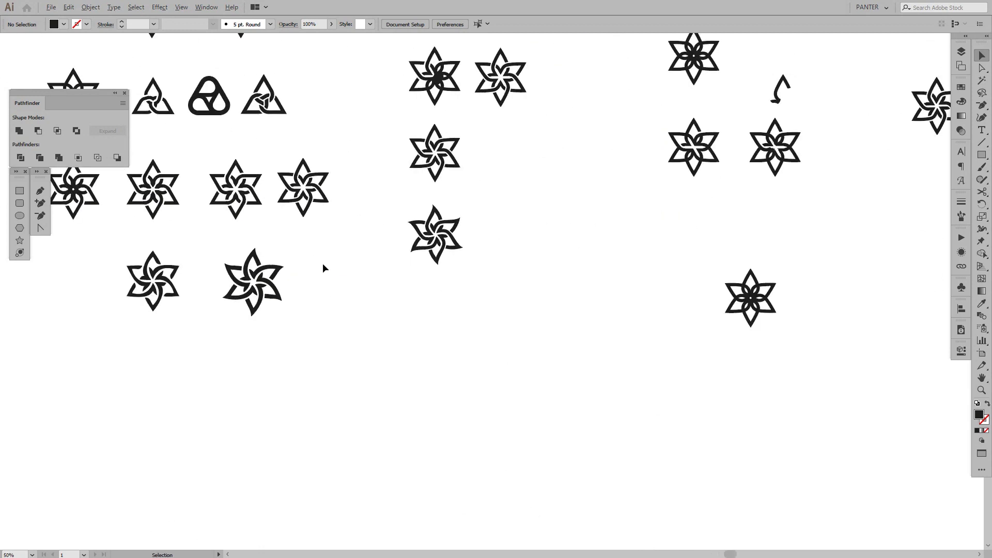
{"action": "left_click_drag", "start_coordinate": [684, 280], "coordinate": [633, 288]}
{"action": "scroll", "coordinate": [632, 282], "scroll_direction": "up", "scroll_amount": 5}
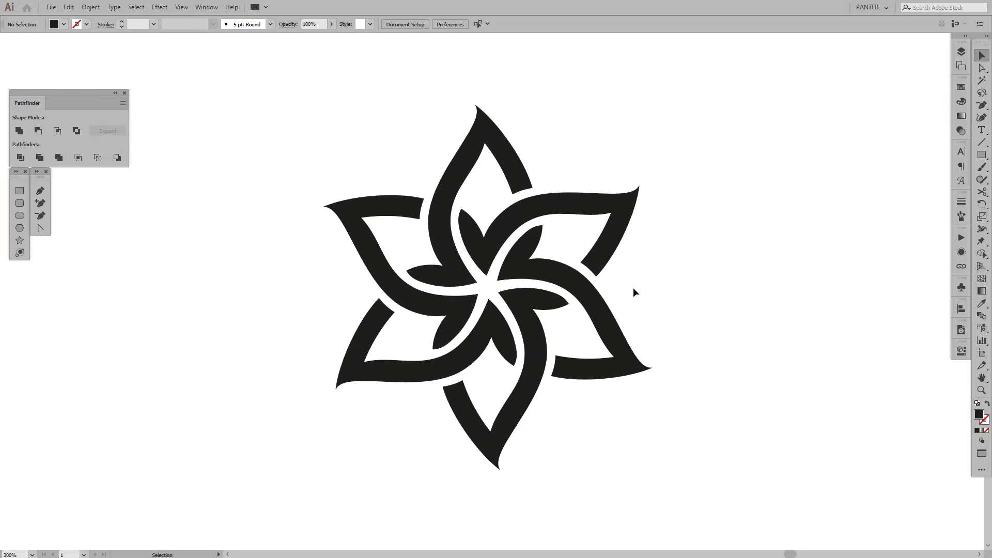